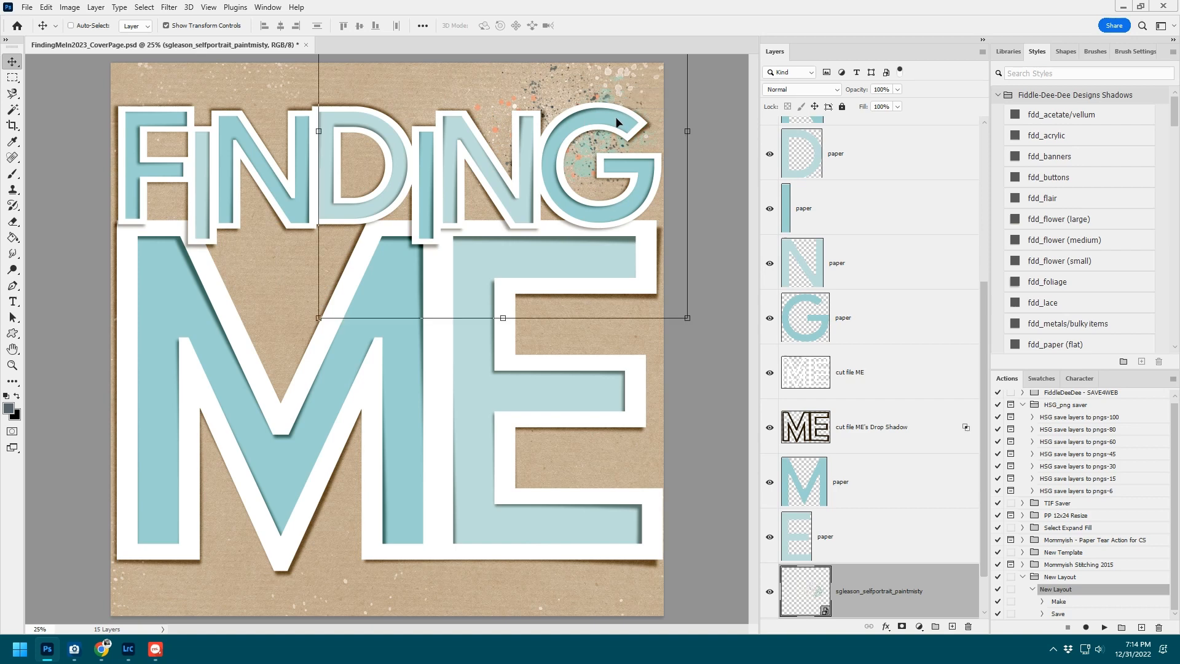
# Step: Place the yellow ME badge as the topmost layer between the lower M and E, with the fdd_metals/bulky items shadow style
pyautogui.hotkey('ctrl', 'v')
pyautogui.moveTo(397, 343)
pyautogui.mouseDown()
pyautogui.moveTo(545, 134)
pyautogui.moveTo(576, 476)
pyautogui.moveTo(526, 461)
pyautogui.moveTo(501, 470)
pyautogui.moveTo(535, 434)
pyautogui.moveTo(491, 502)
pyautogui.moveTo(486, 473)
pyautogui.mouseUp()
pyautogui.hotkey('ctrl', 'shift', ']')
pyautogui.click(1063, 324)
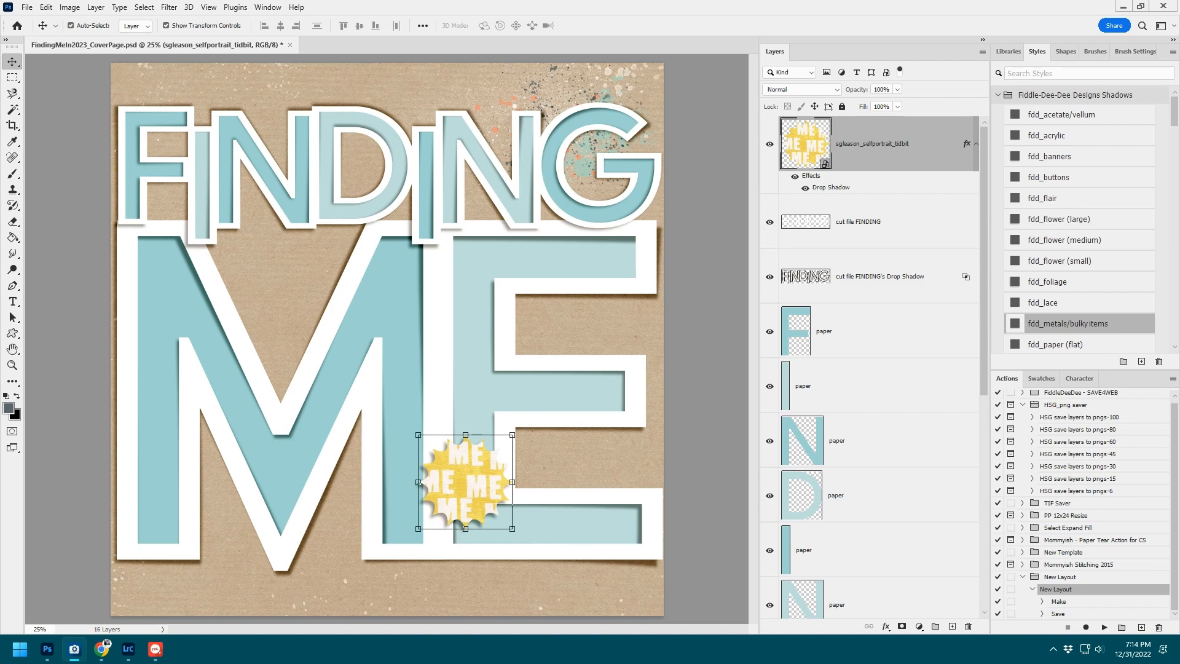
# Step: Place the sgleason_selfportrait_pp14 text paper above the large E's paper layer and clip it to that letter
pyautogui.click(486, 270)
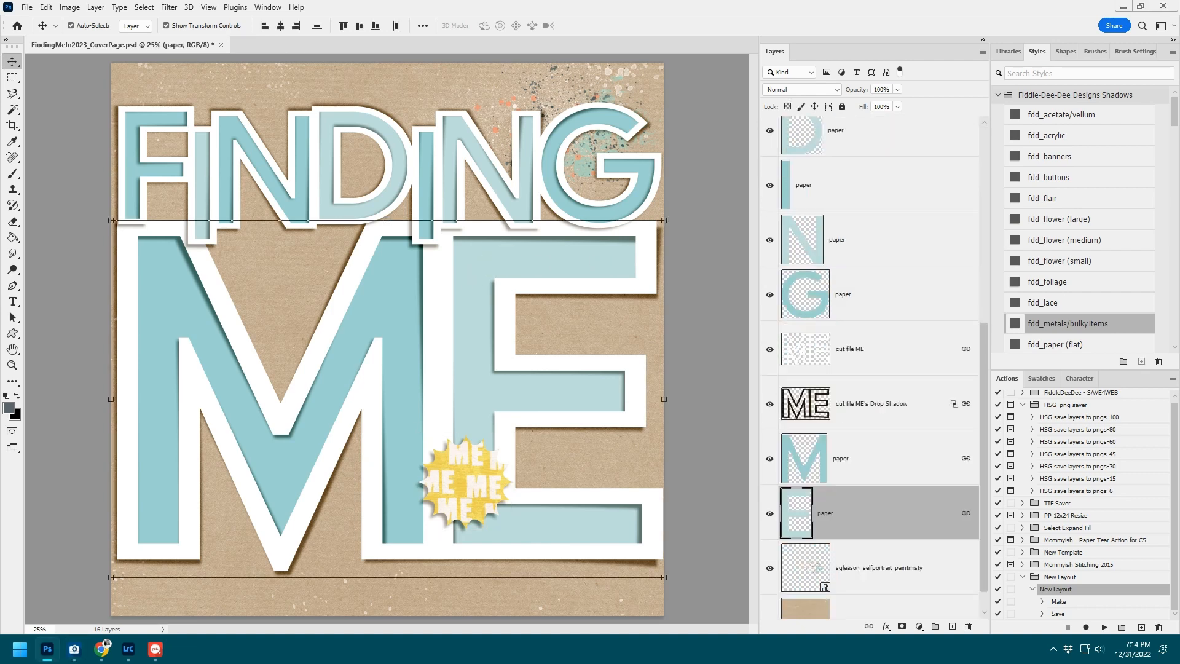
pyautogui.moveTo(47, 650); pyautogui.dragTo(440, 429)
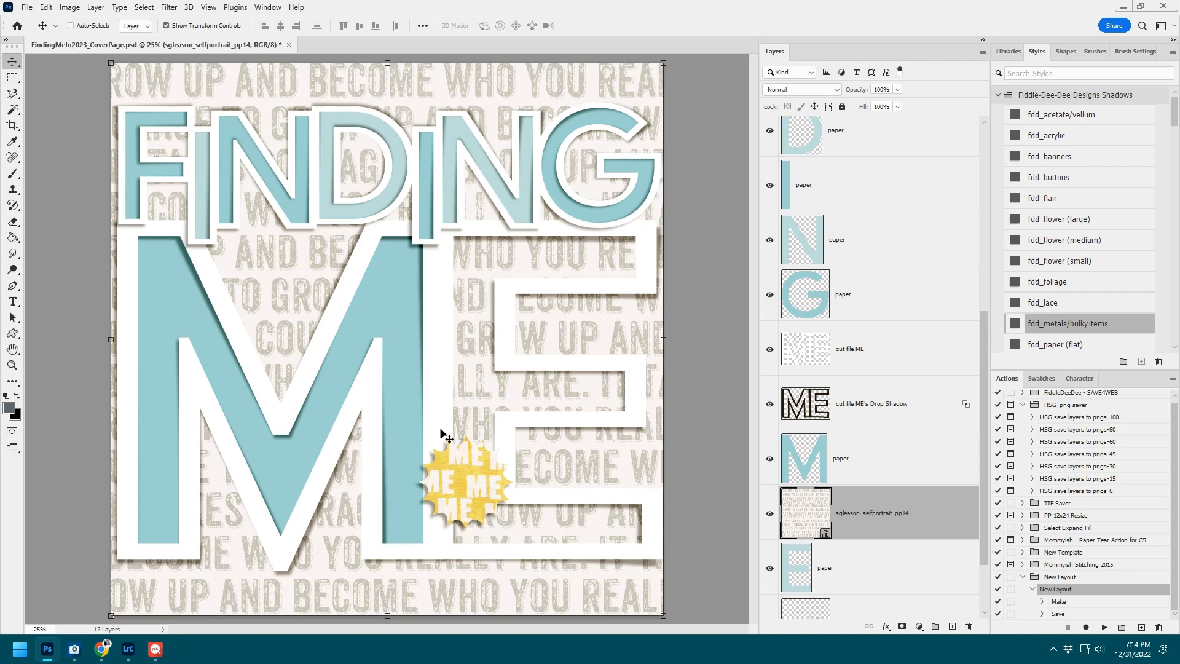
pyautogui.hotkey('ctrl', 'alt', 'g')
# Step: Scale the clipped pp14 text paper to about 65.39% and position it over the large E
pyautogui.moveTo(663, 63); pyautogui.dragTo(427, 300)
pyautogui.moveTo(388, 364); pyautogui.dragTo(675, 310)
pyautogui.moveTo(713, 244); pyautogui.dragTo(732, 224)
pyautogui.moveTo(650, 253); pyautogui.dragTo(633, 214)
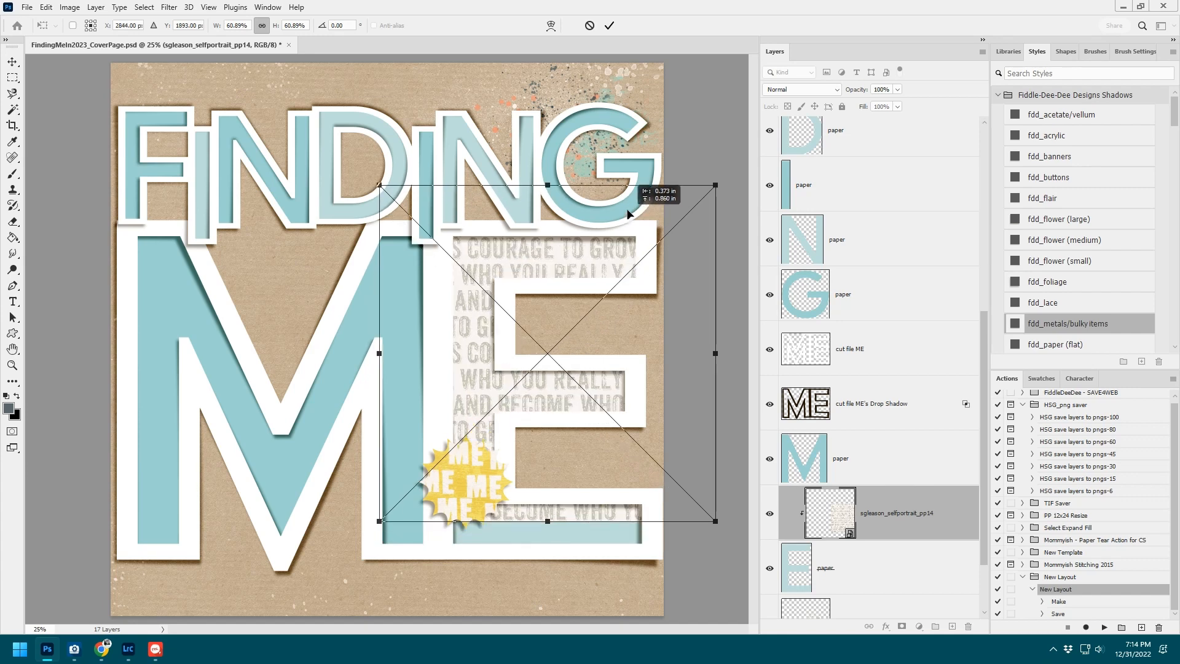
pyautogui.moveTo(714, 522); pyautogui.dragTo(740, 545)
pyautogui.moveTo(691, 459); pyautogui.dragTo(594, 434)
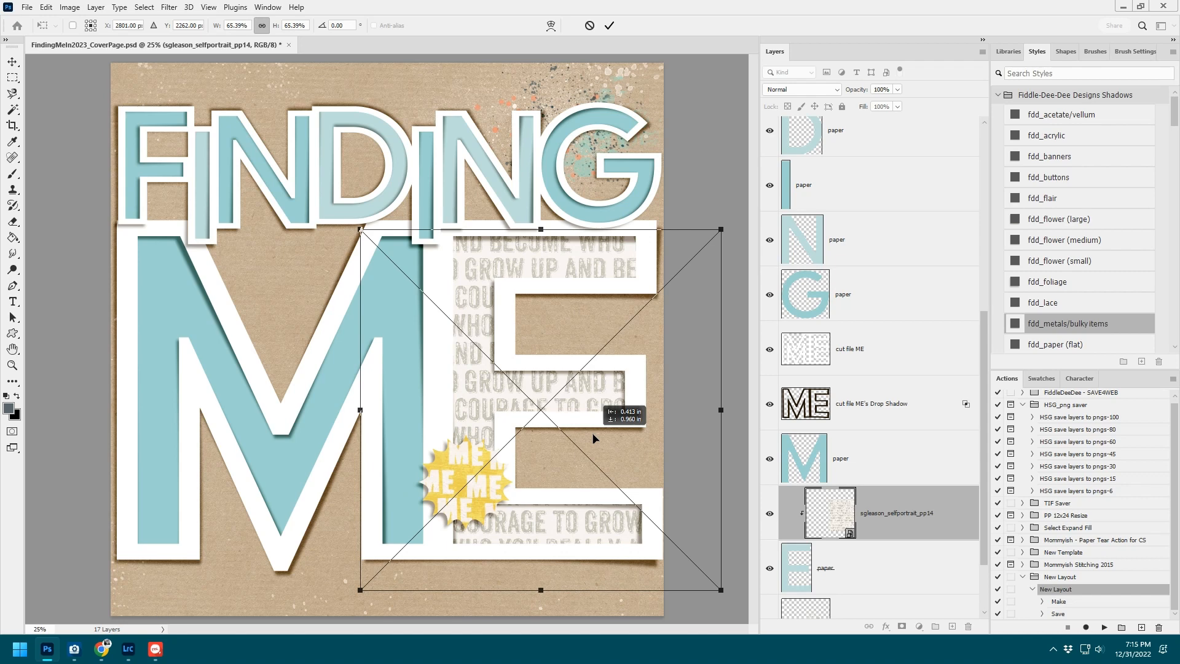
pyautogui.moveTo(594, 434); pyautogui.dragTo(594, 435)
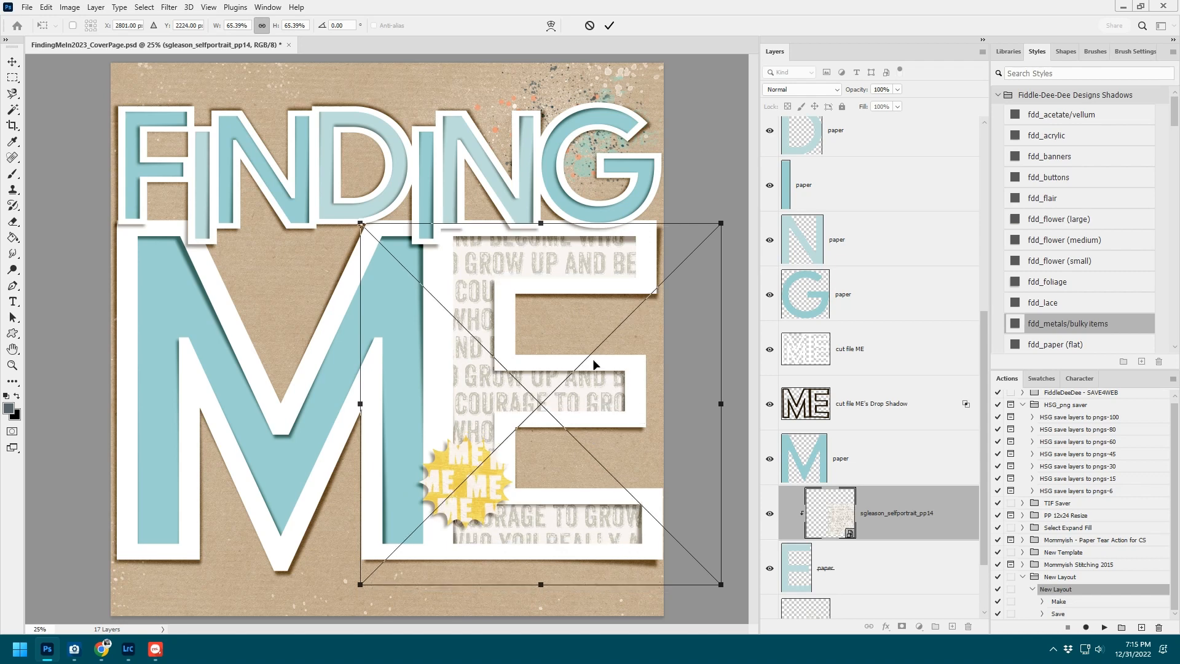
pyautogui.click(616, 27)
# Step: Place the sgleason_selfportrait_pp11 chevron paper above the cut file FINDING layer and clip it to the title outline
pyautogui.click(327, 350)
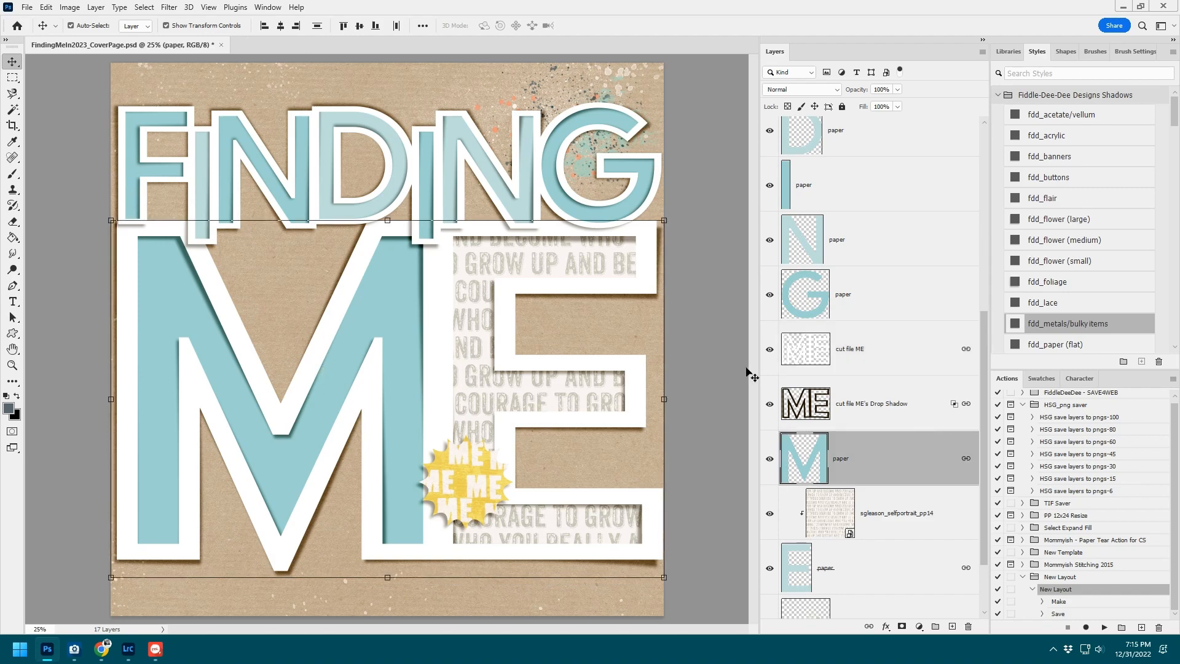
pyautogui.hotkey('alt', 'Tab')
pyautogui.click(637, 157)
pyautogui.hotkey('alt', 'Tab')
pyautogui.moveTo(434, 265); pyautogui.dragTo(583, 282)
pyautogui.press('Return')
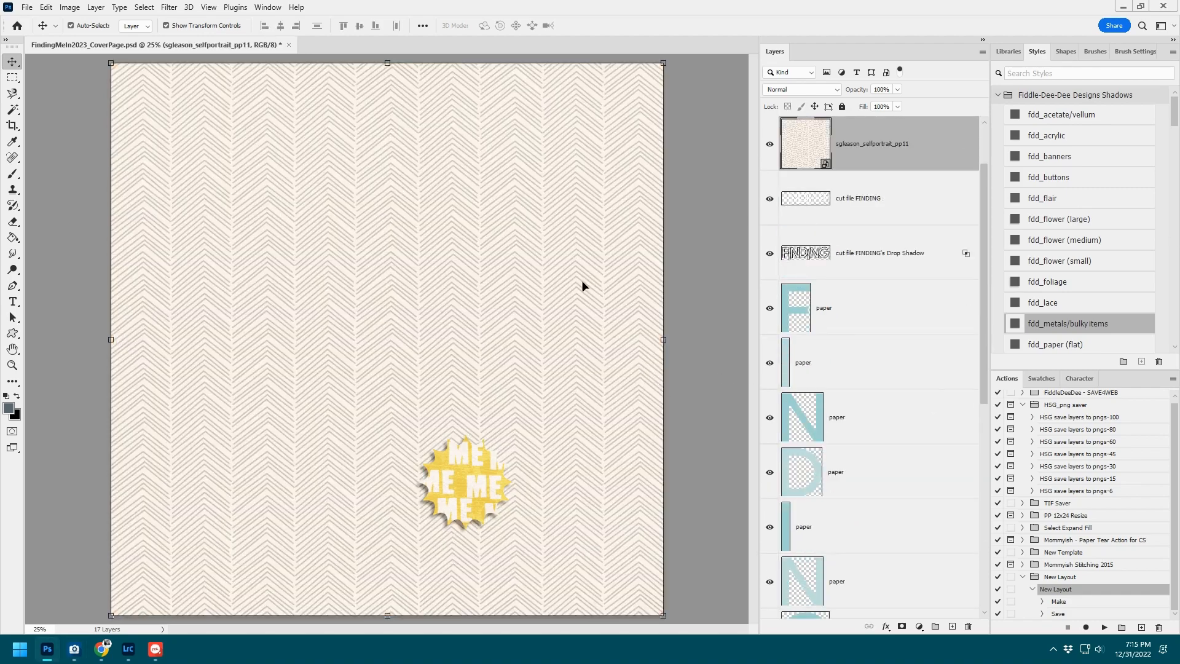
pyautogui.hotkey('ctrl', 'alt', 'g')
# Step: Place the sgleason_selfportrait_pp11 chevron paper above the cut file ME layer and clip it to the large outline
pyautogui.keyDown('ctrl'); pyautogui.click(448, 299); pyautogui.keyUp('ctrl')
pyautogui.hotkey('alt', 'Tab')
pyautogui.moveTo(527, 350); pyautogui.dragTo(590, 338)
pyautogui.hotkey('ctrl', 'alt', 'g')
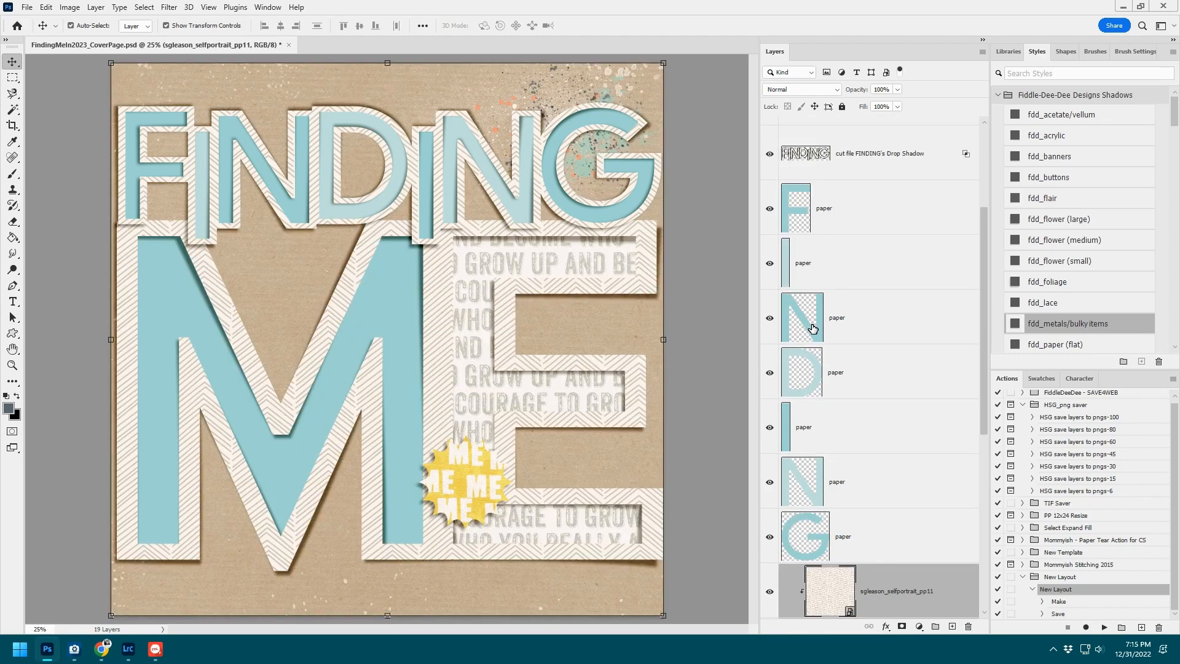
pyautogui.hotkey('alt', 'Tab')
pyautogui.click(522, 272)
pyautogui.rightClick(900, 590)
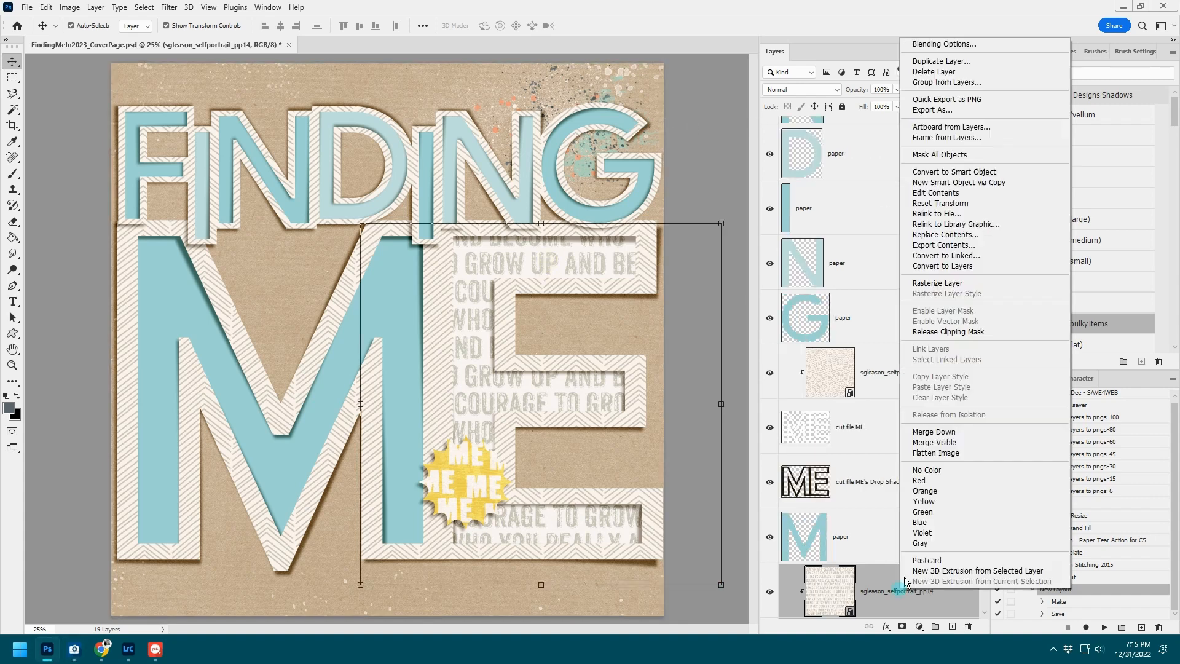
pyautogui.click(934, 76)
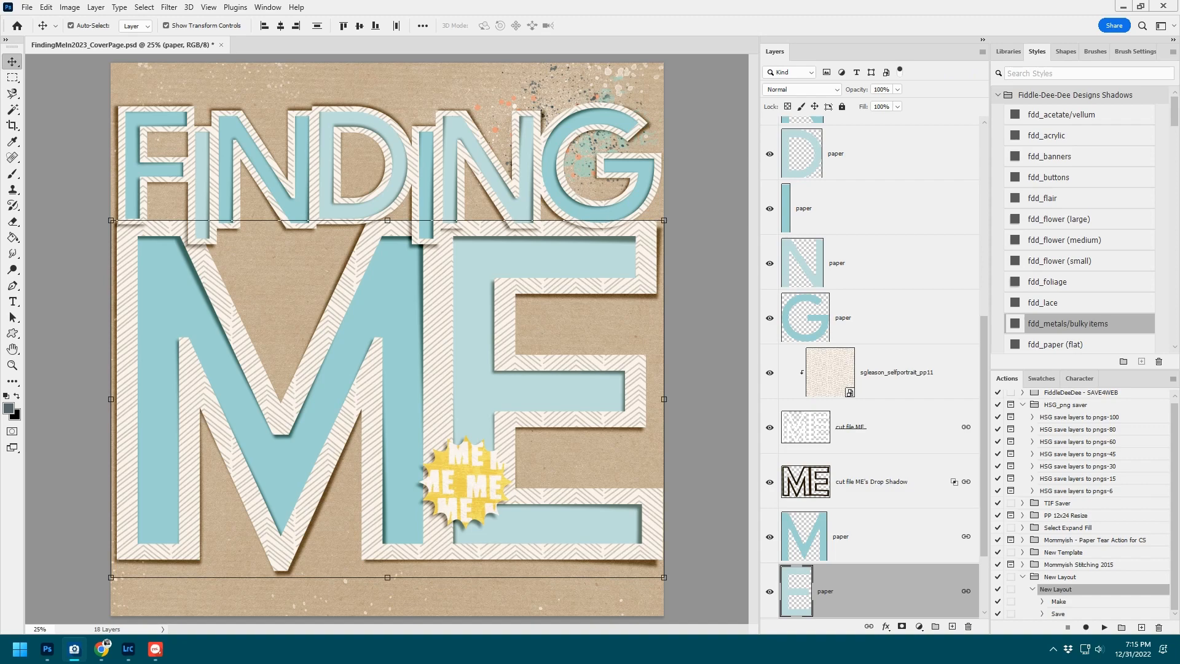
# Step: Clip the sgleason_selfportrait_pp16 floral paper to the large M and the sgleason_selfportrait_pp4 striped paper to the large E
pyautogui.click(901, 542)
pyautogui.moveTo(410, 411); pyautogui.dragTo(337, 429)
pyautogui.hotkey('ctrl', 'alt', 'g')
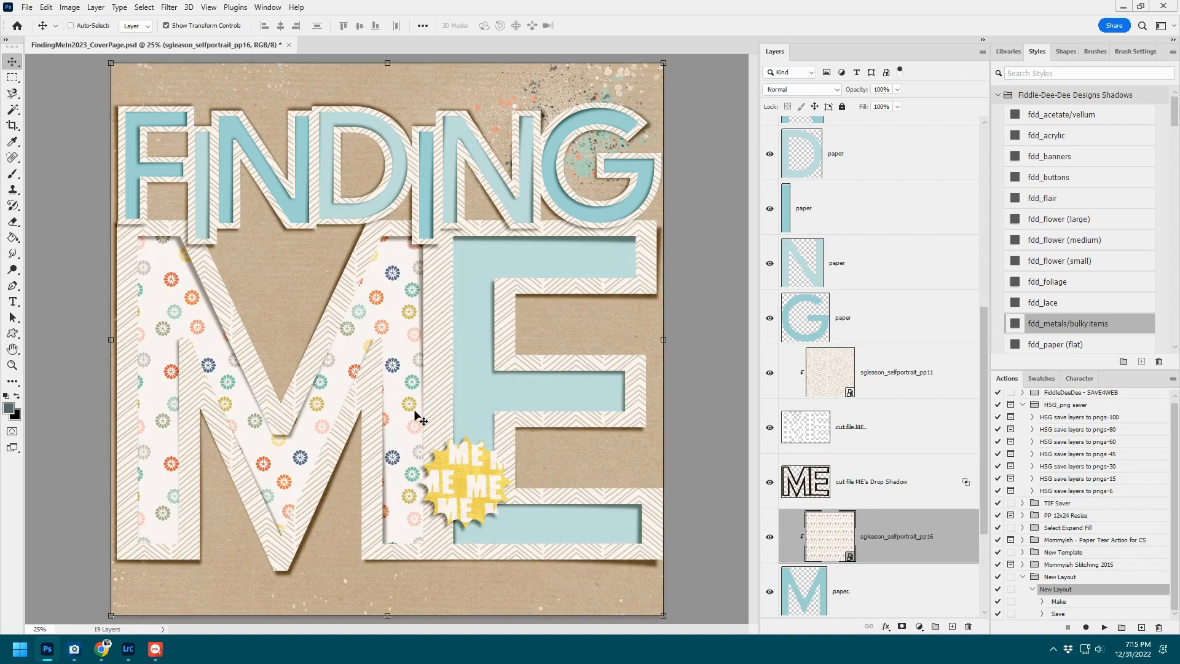
pyautogui.click(535, 281)
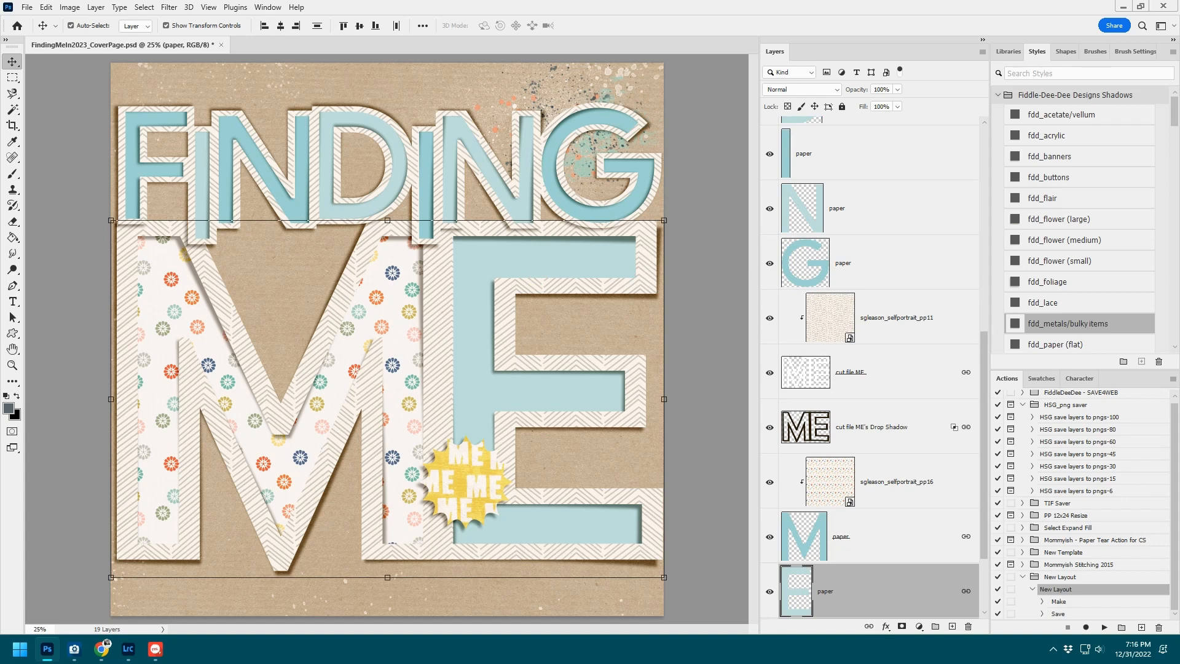
pyautogui.moveTo(488, 338); pyautogui.dragTo(486, 326)
pyautogui.hotkey('ctrl', 'alt', 'g')
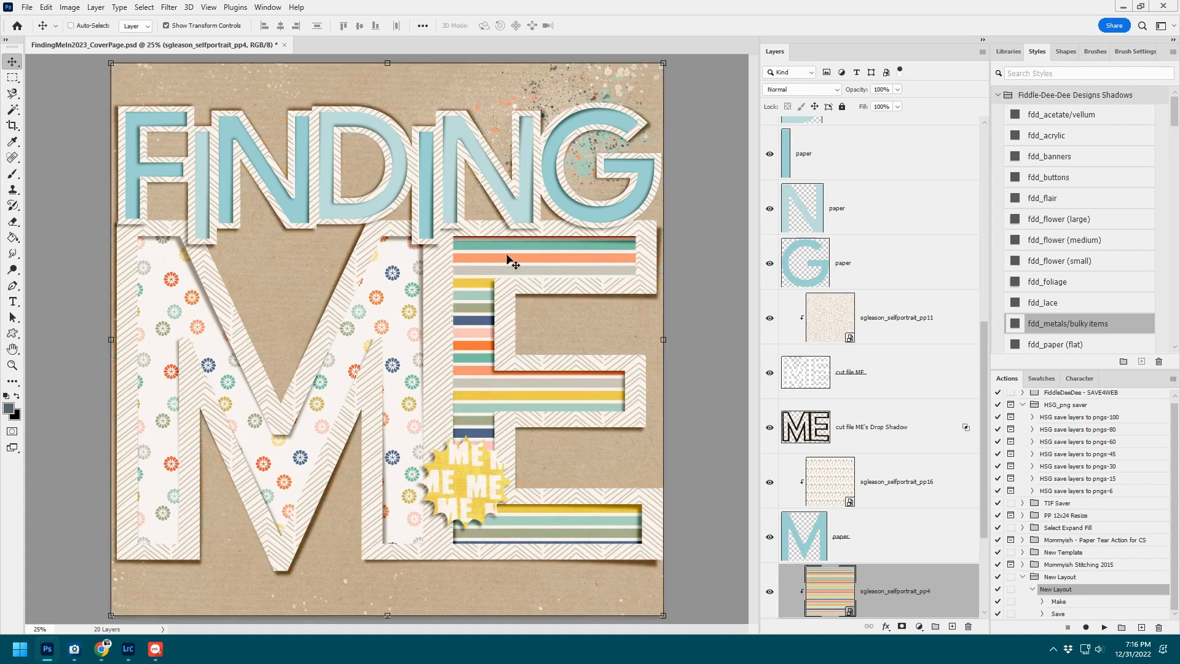
# Step: Clip the green sgleason_selfportrait_pp13 paper to the F and the orange sgleason_selfportrait_pp19 paper to the first I of FINDING
pyautogui.keyDown('ctrl'); pyautogui.click(174, 121); pyautogui.keyUp('ctrl')
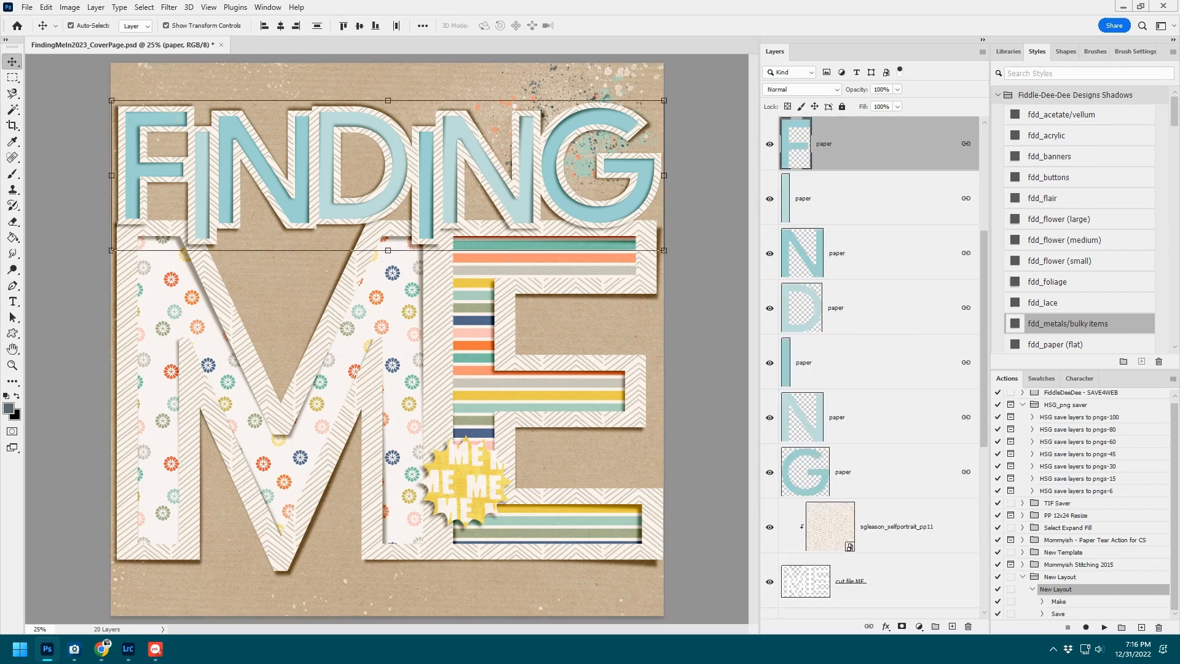
pyautogui.moveTo(295, 271); pyautogui.dragTo(218, 277)
pyautogui.hotkey('ctrl', 'alt', 'g')
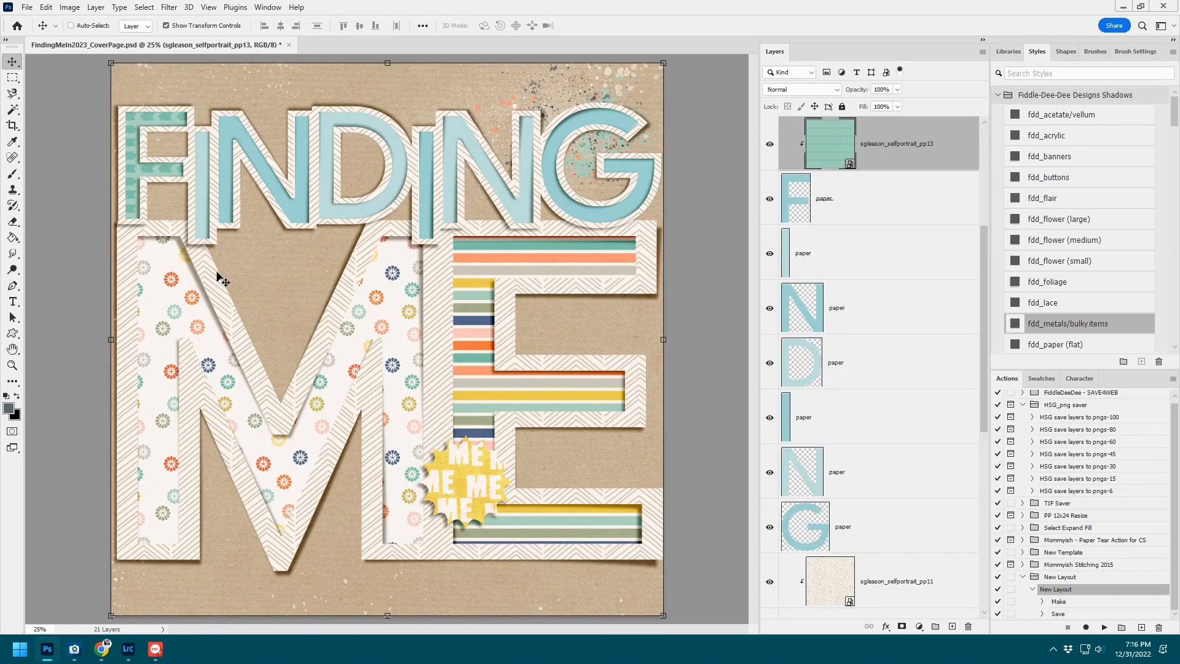
pyautogui.click(843, 233)
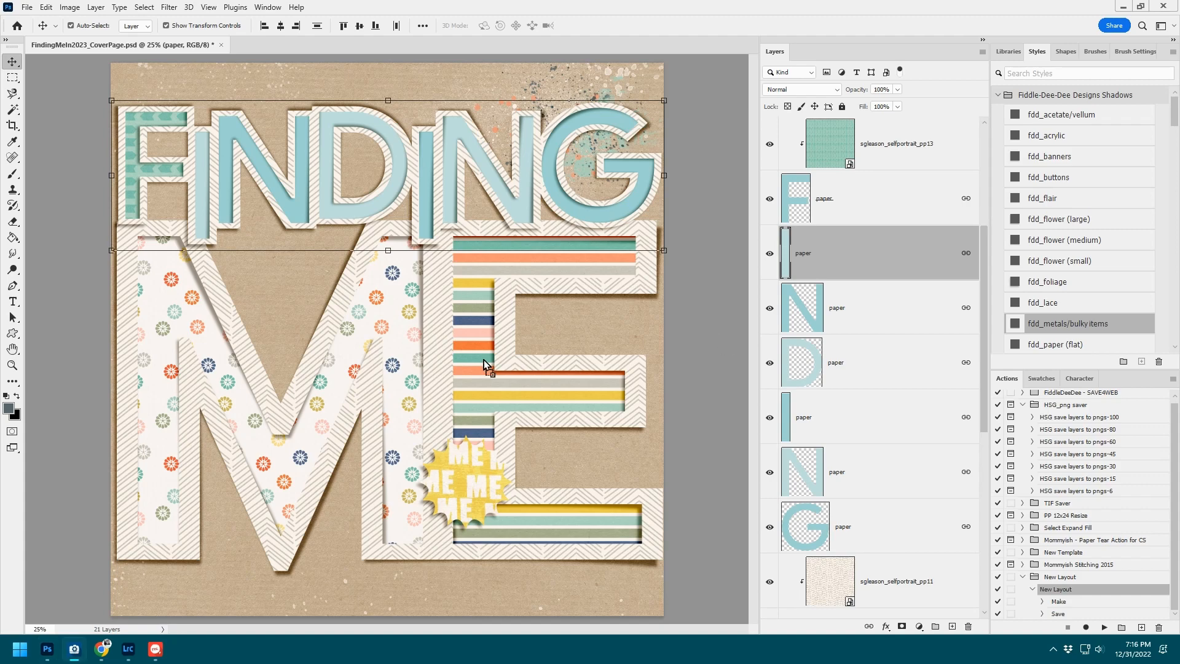
pyautogui.moveTo(487, 364); pyautogui.dragTo(620, 366)
pyautogui.hotkey('ctrl', 'alt', 'g')
# Step: Clip the blue sgleason_selfportrait_pp7 paper to the first N and the pink dotted sgleason_selfportrait_pp15 paper to the D of FINDING
pyautogui.click(884, 357)
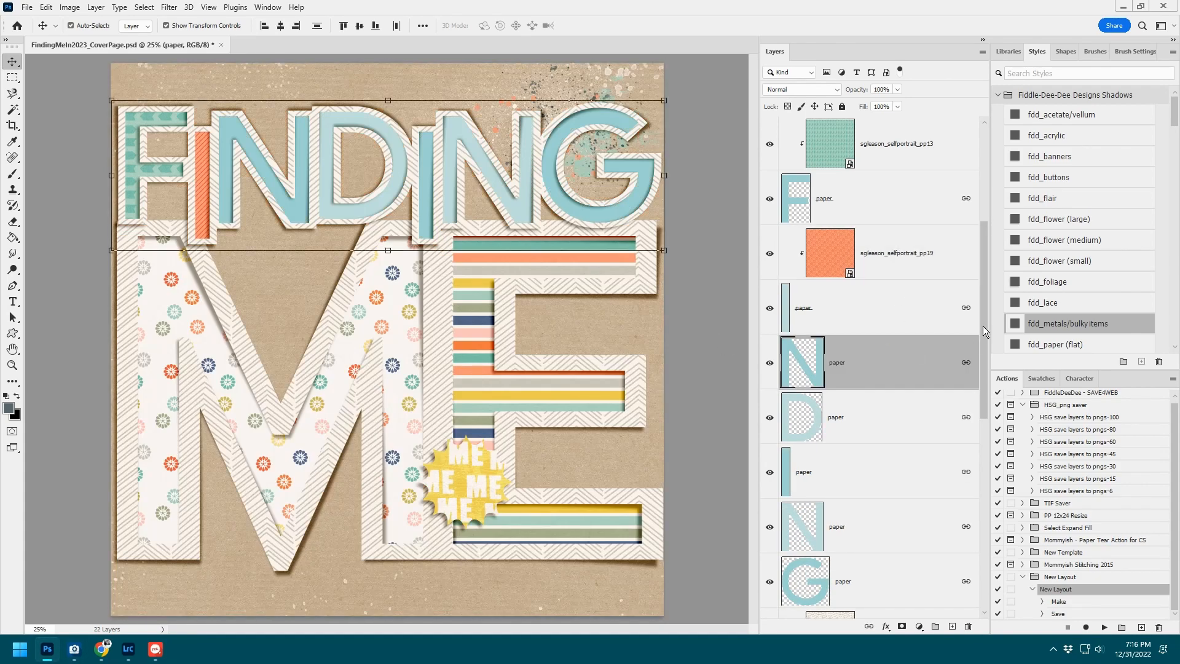
pyautogui.moveTo(275, 271); pyautogui.dragTo(277, 281)
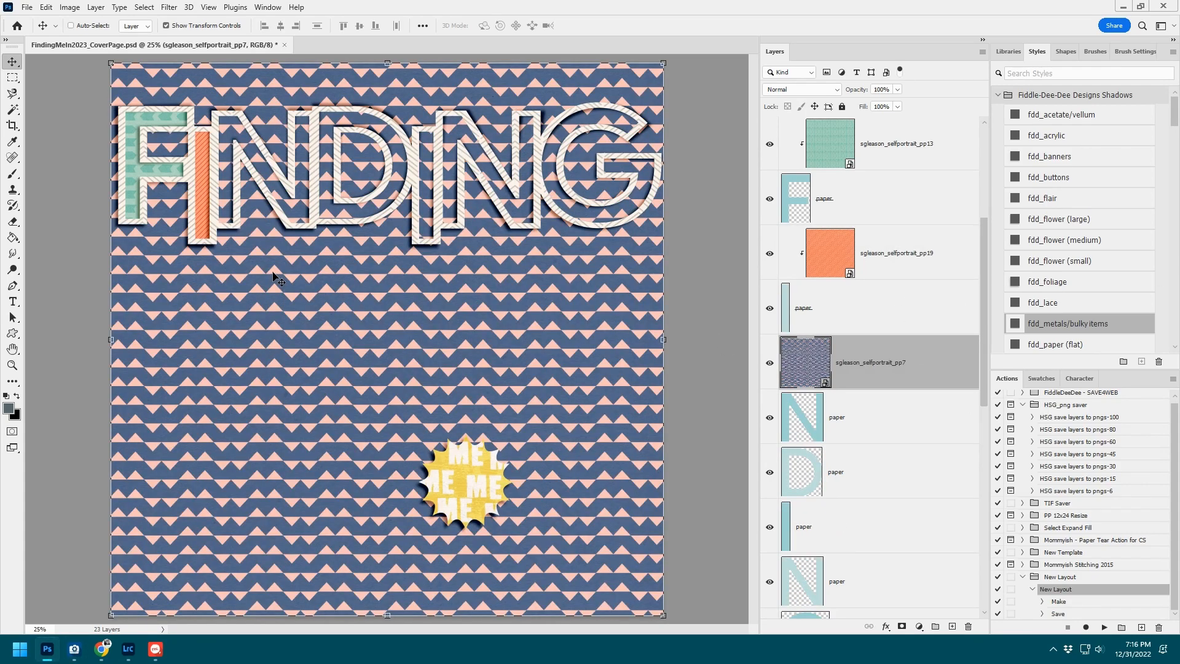
pyautogui.hotkey('ctrl', 'alt', 'g')
pyautogui.click(384, 139)
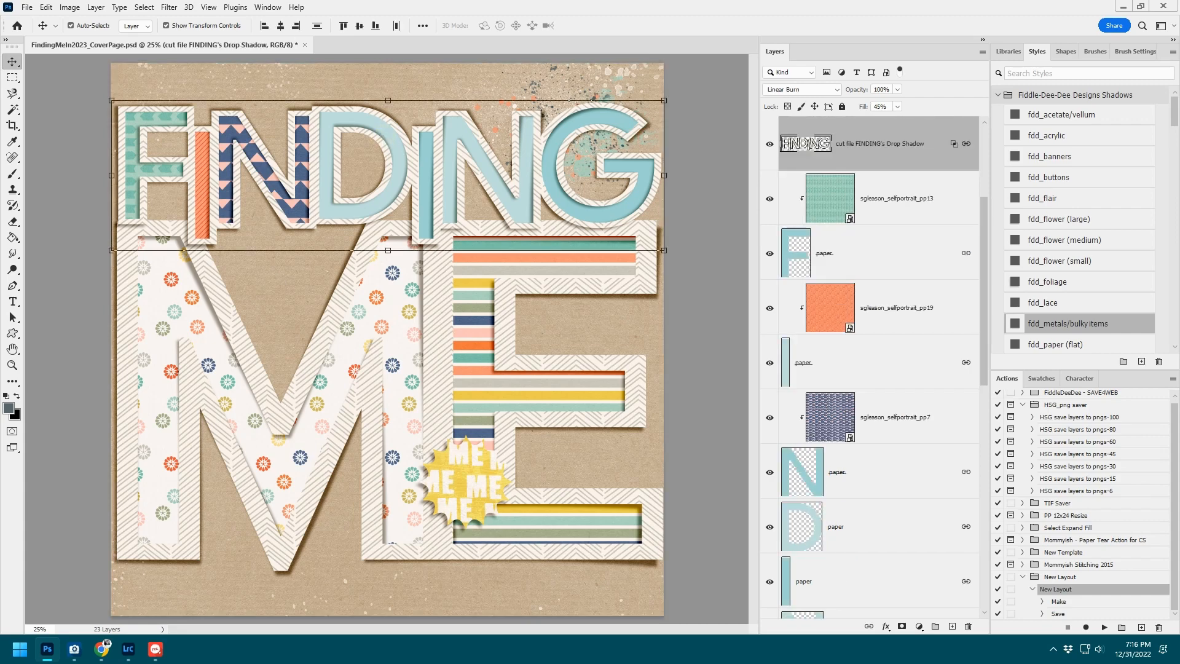
pyautogui.moveTo(684, 385); pyautogui.dragTo(311, 391)
pyautogui.hotkey('ctrl', 'alt', 'g')
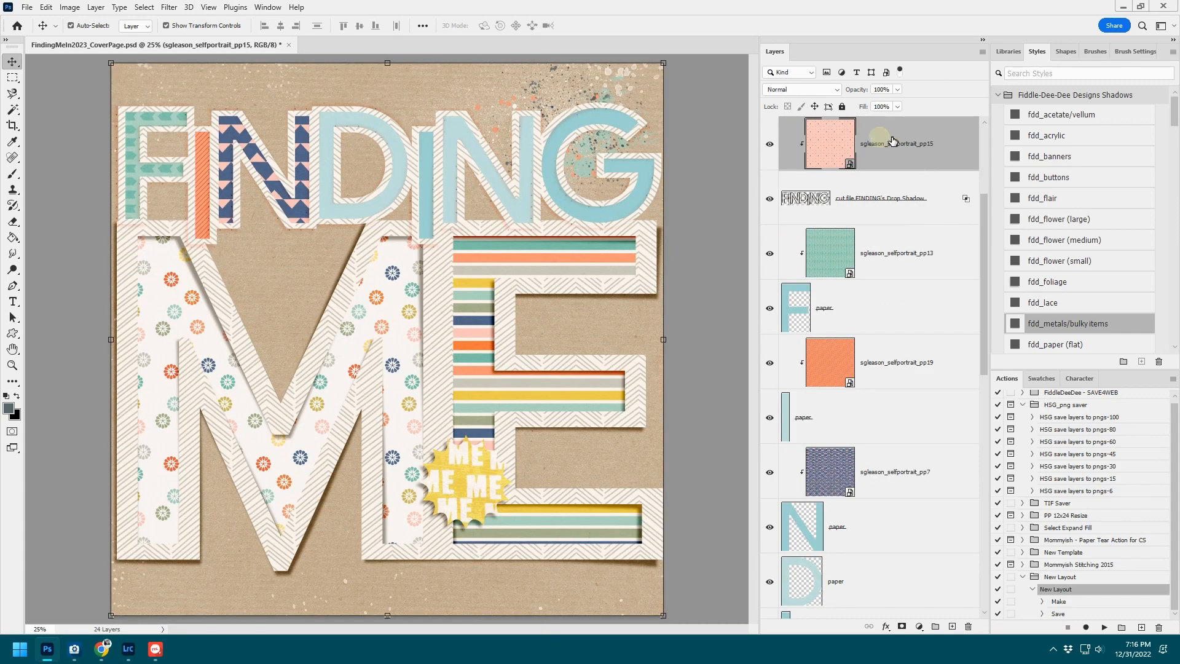
pyautogui.click(46, 7)
pyautogui.click(50, 21)
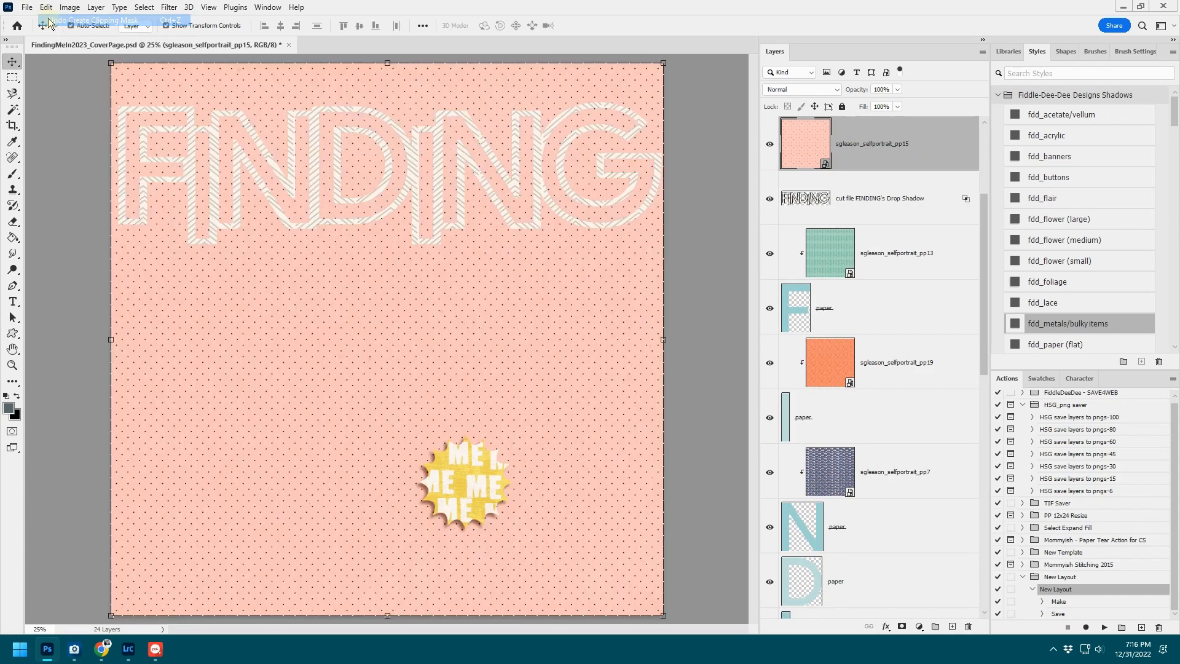
pyautogui.moveTo(859, 161); pyautogui.dragTo(916, 571)
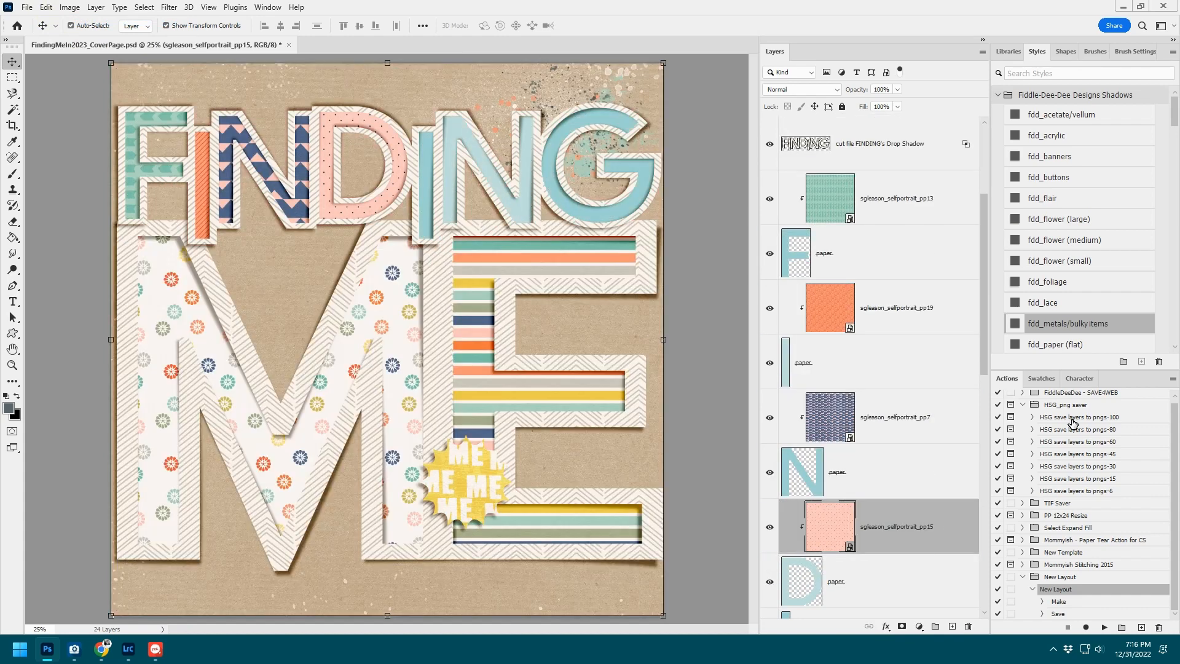
# Step: Clip the yellow sgleason_selfportrait_pp5 paper to the second I and the navy chevron sgleason_selfportrait_pp12 paper to the second N of FINDING
pyautogui.scroll(-5, 927, 448)
pyautogui.click(873, 253)
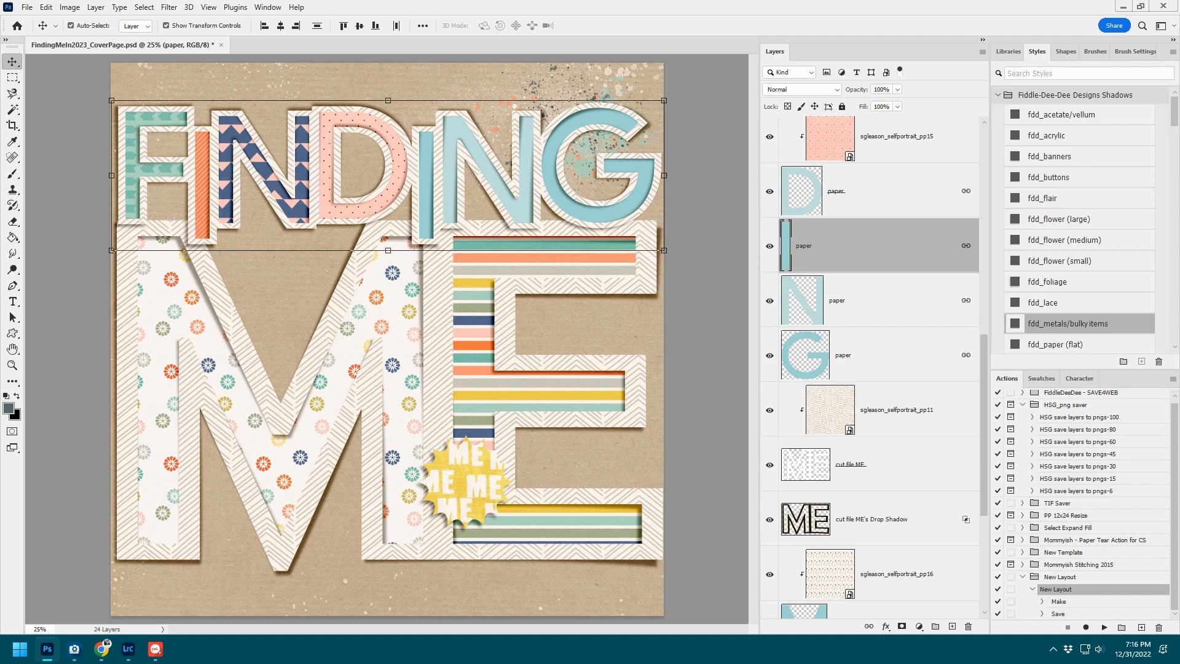
pyautogui.moveTo(47, 649); pyautogui.dragTo(559, 233)
pyautogui.hotkey('ctrl', 'alt', 'g')
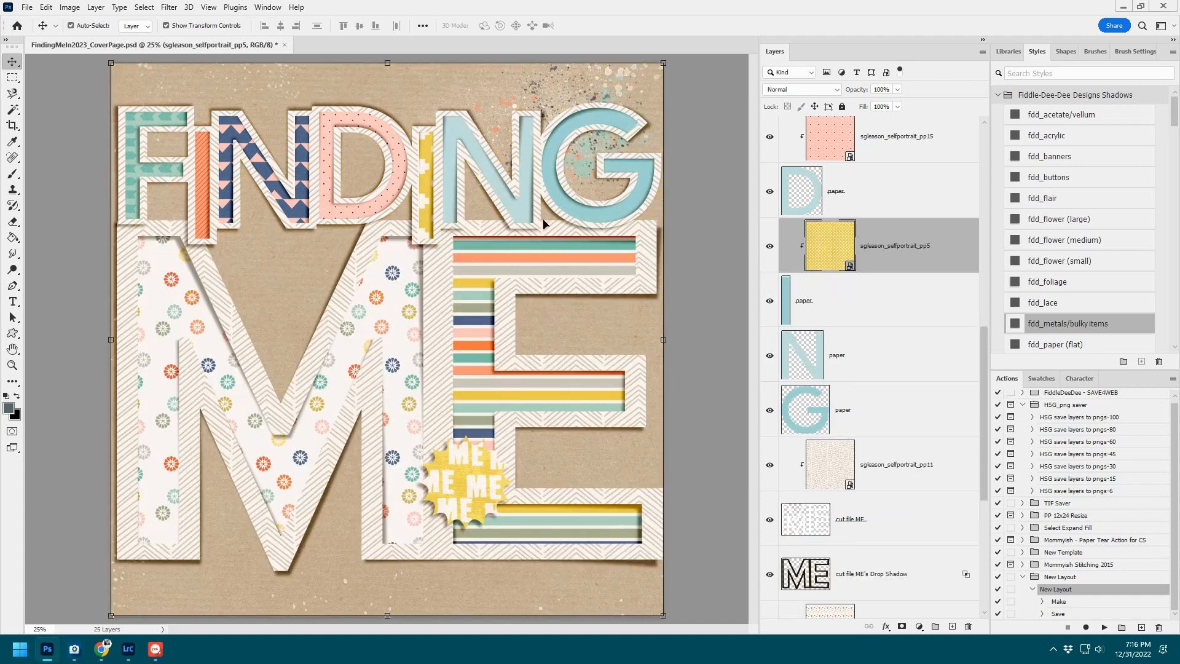
pyautogui.click(864, 355)
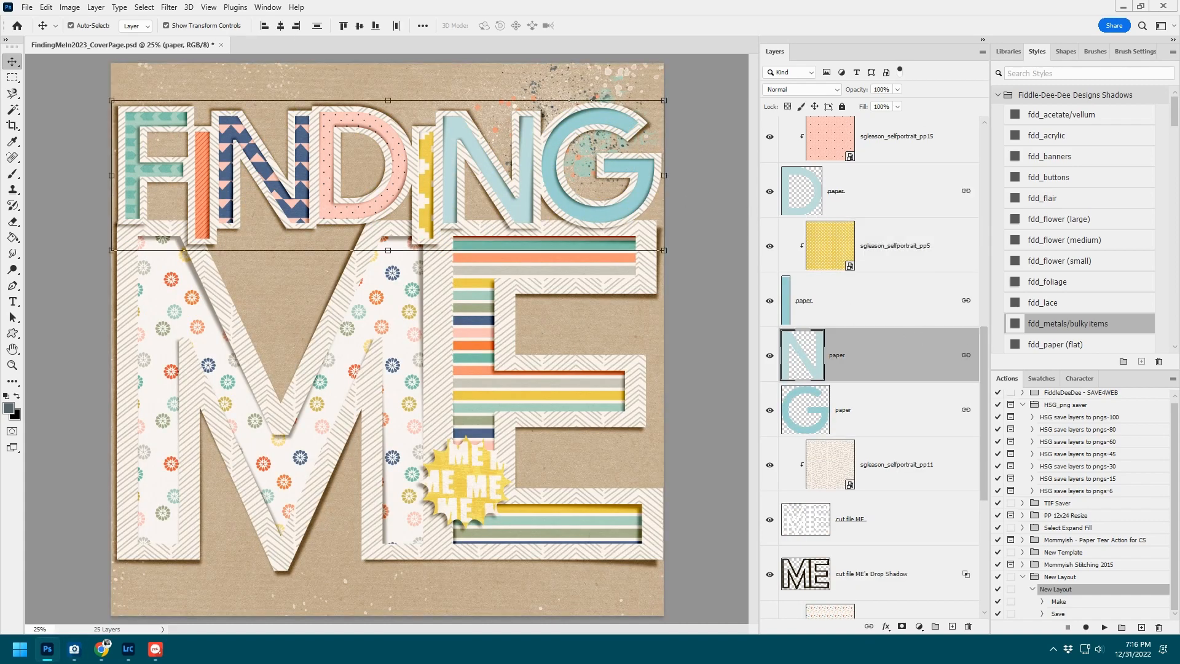
pyautogui.moveTo(47, 649); pyautogui.dragTo(632, 265)
pyautogui.hotkey('ctrl', 'alt', 'g')
# Step: Place the pink plaid sgleason_selfportrait_pp1 paper above the G's paper layer and clip it to the letter
pyautogui.click(617, 215)
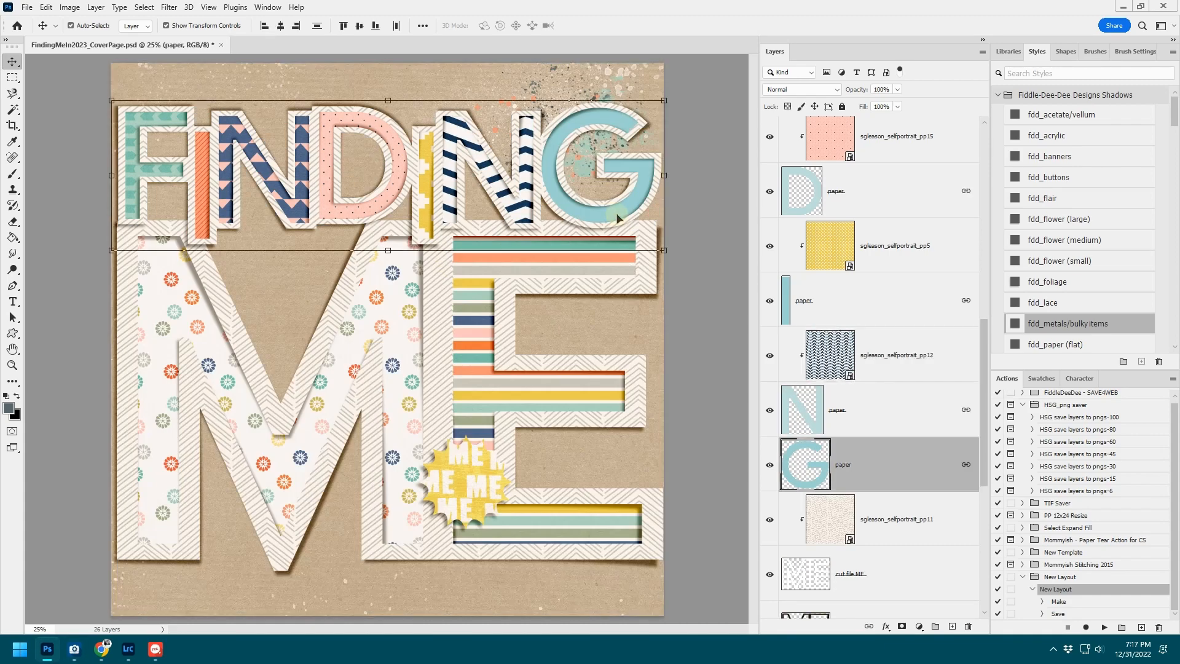
pyautogui.hotkey('alt', 'Tab')
pyautogui.moveTo(460, 222); pyautogui.dragTo(467, 228)
pyautogui.hotkey('ctrl', 'alt', 'g')
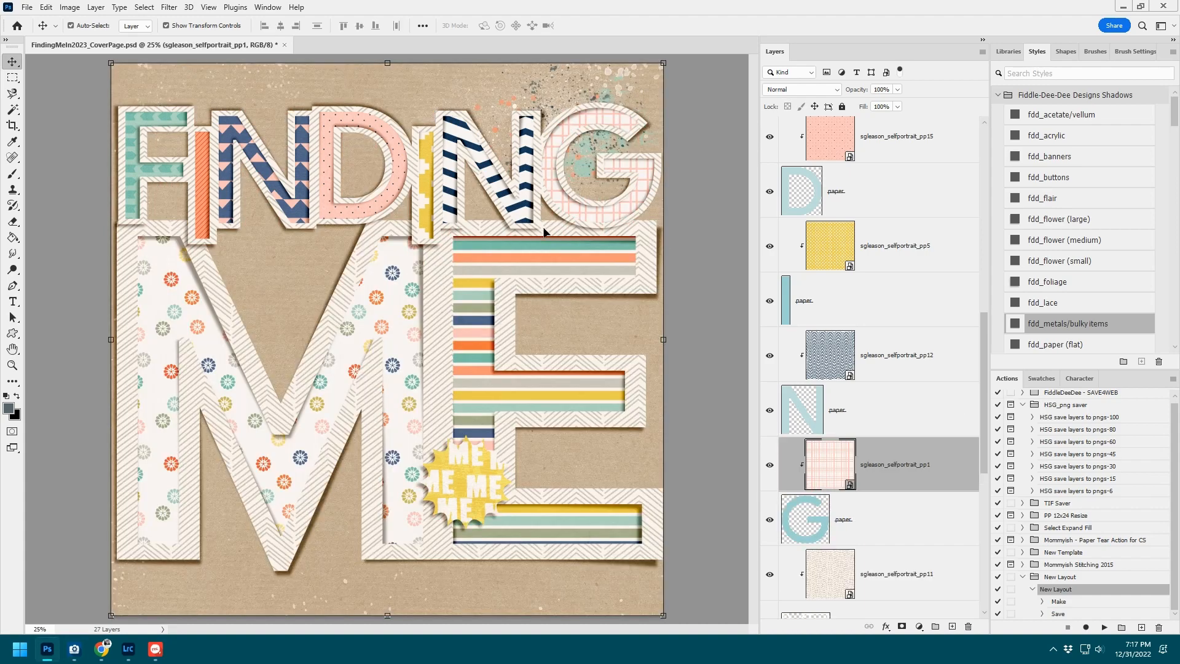
# Step: Try the sgleason_selfportrait_pp9 arrow-pattern paper on the large M, clipped above its floral paper
pyautogui.hotkey('alt', 'Tab')
pyautogui.moveTo(416, 301); pyautogui.dragTo(384, 296)
pyautogui.hotkey('ctrl', 'alt', 'g')
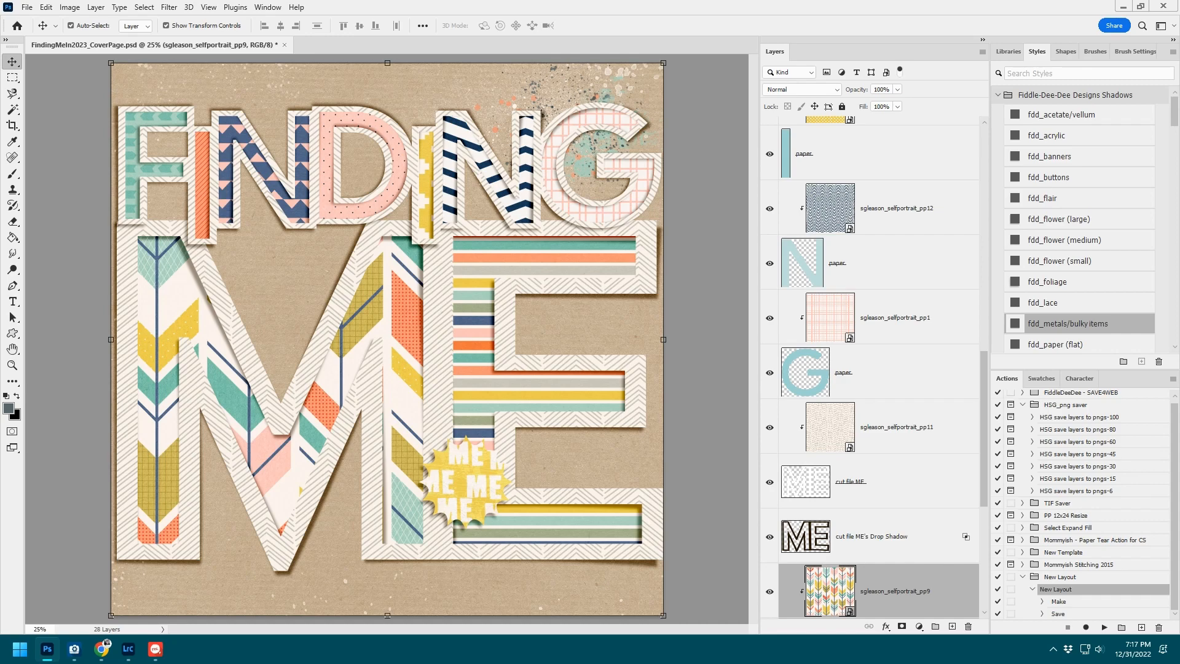
# Step: Place the green diagonal-striped sgleason_selfportrait_pp8 paper above the large E's pp4 paper and clip it to the letter
pyautogui.hotkey('alt', 'Tab')
pyautogui.moveTo(934, 201); pyautogui.dragTo(506, 261)
pyautogui.moveTo(404, 292); pyautogui.dragTo(401, 287)
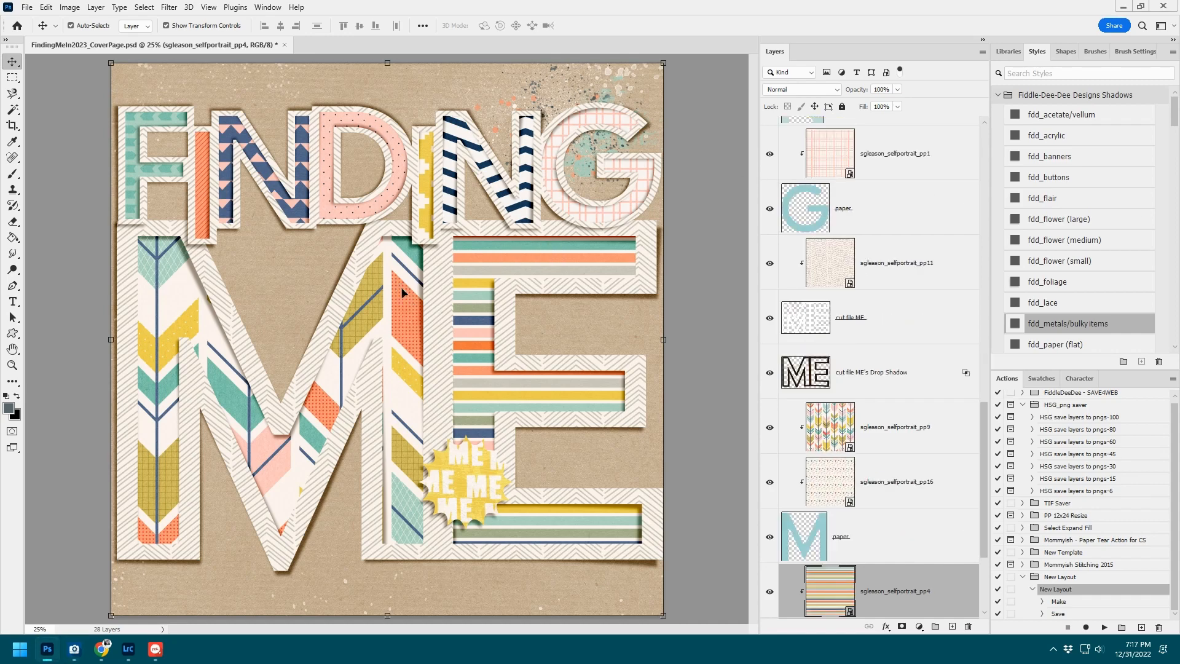
pyautogui.hotkey('ctrl', 'alt', 'g')
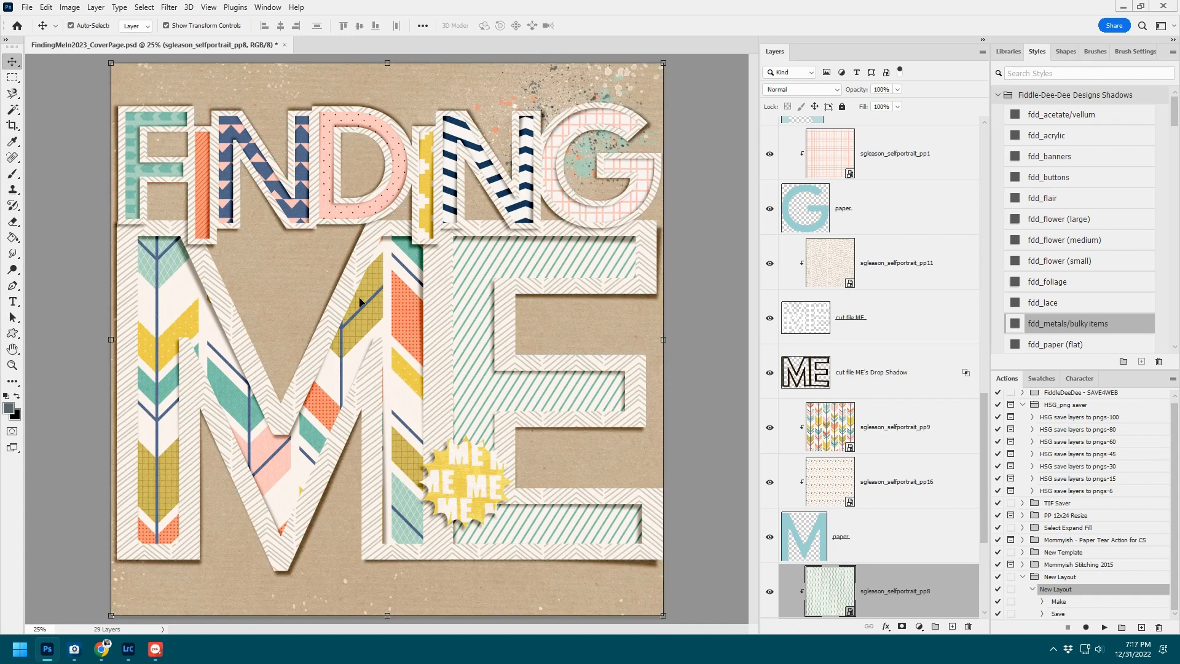
# Step: Hide the large M's sgleason_selfportrait_pp9 paper and delete its layer
pyautogui.click(770, 427)
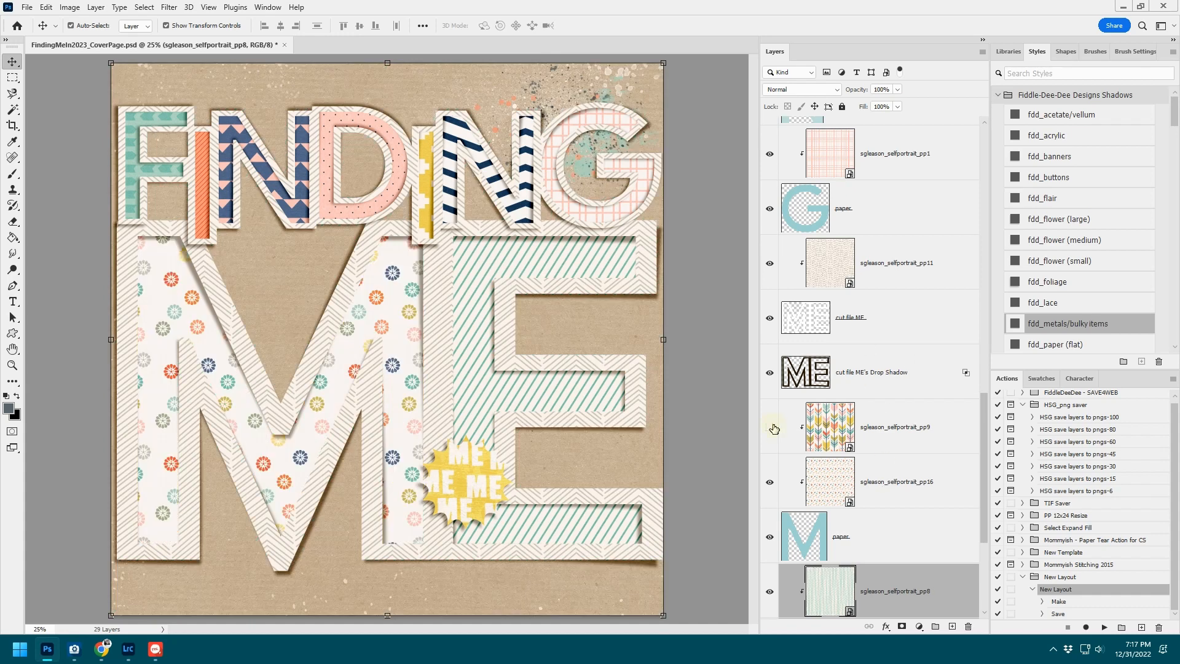
pyautogui.rightClick(798, 426)
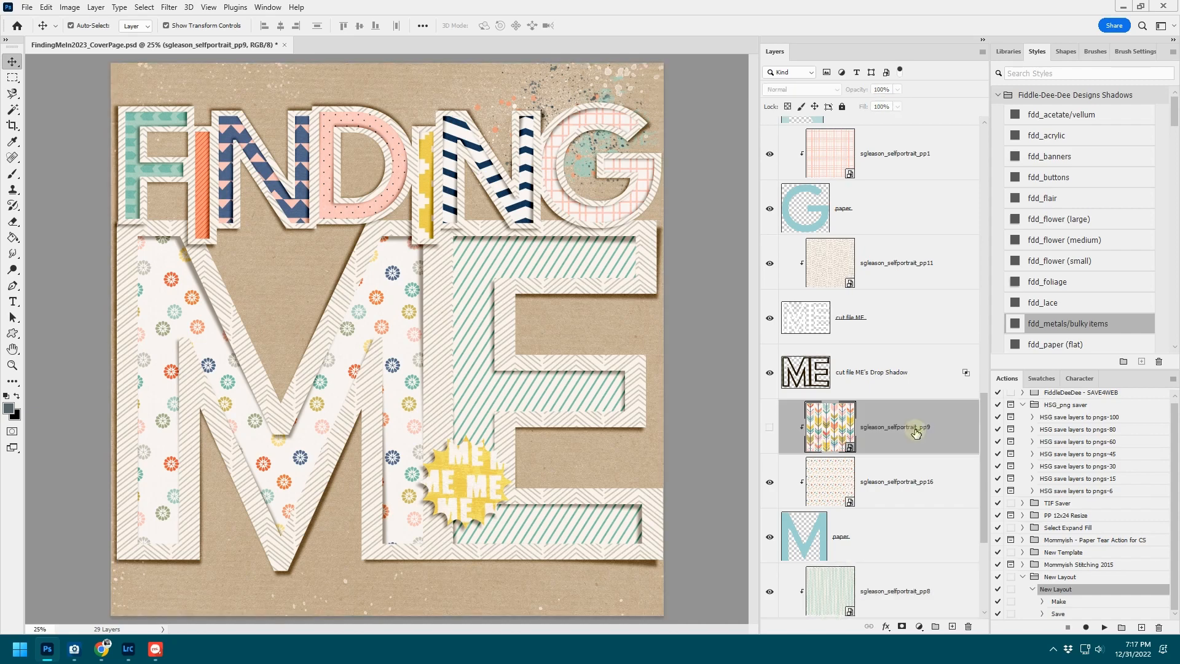
pyautogui.click(854, 97)
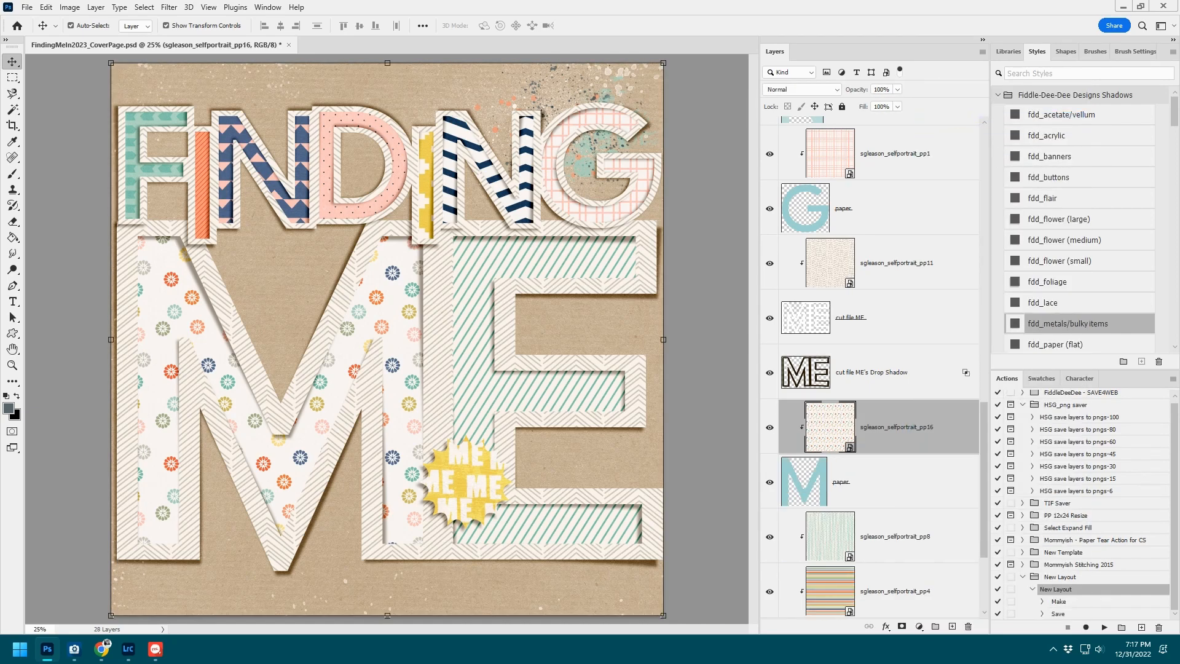
# Step: Place the "This is me" strip on the M's upper arm, above all layers, with the fdd_paper (layered) shadow
pyautogui.click(75, 649)
pyautogui.hotkey('ctrl', 'v')
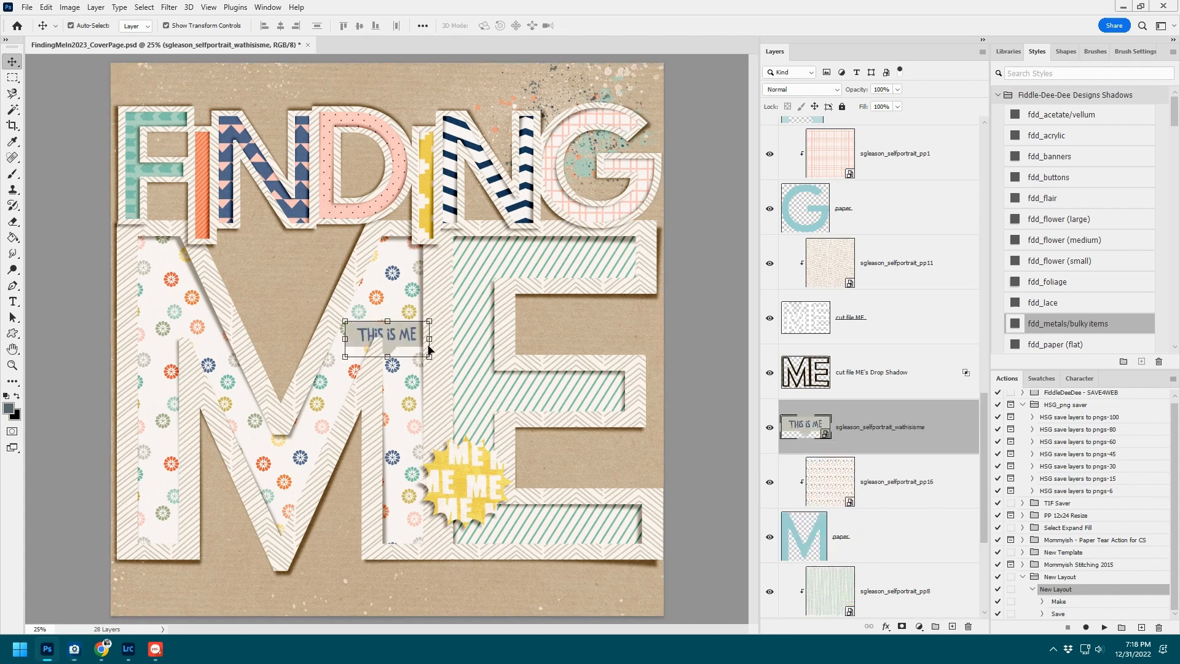
pyautogui.moveTo(411, 338); pyautogui.dragTo(386, 267)
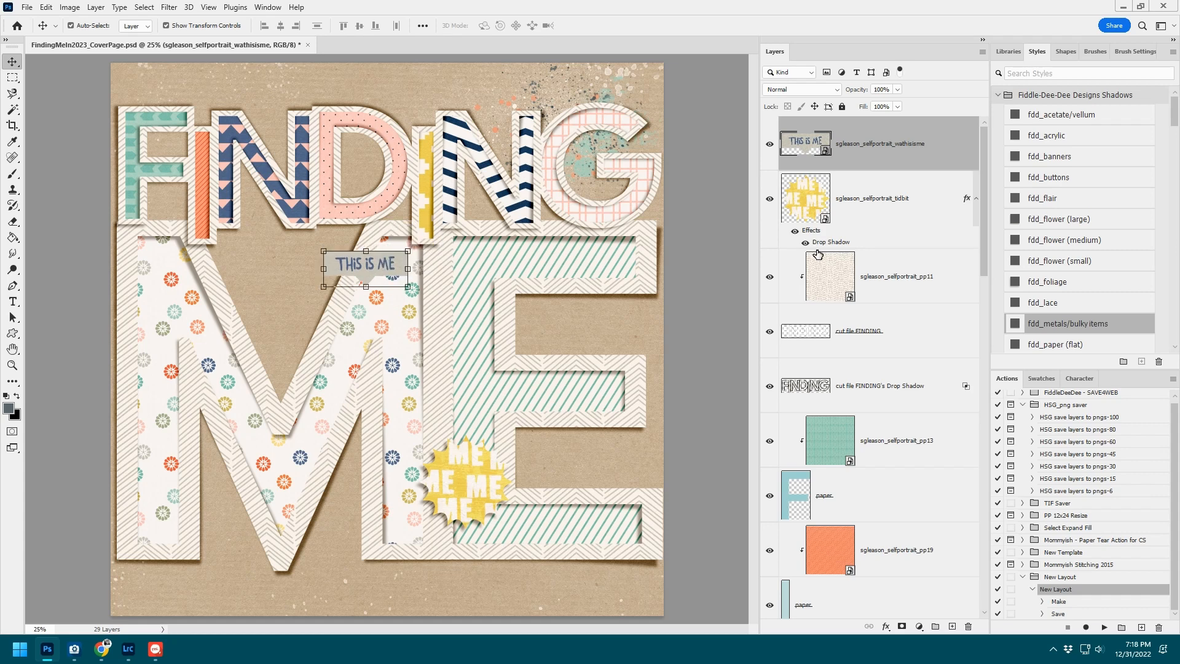
pyautogui.scroll(-1, 1045, 332)
pyautogui.click(1057, 325)
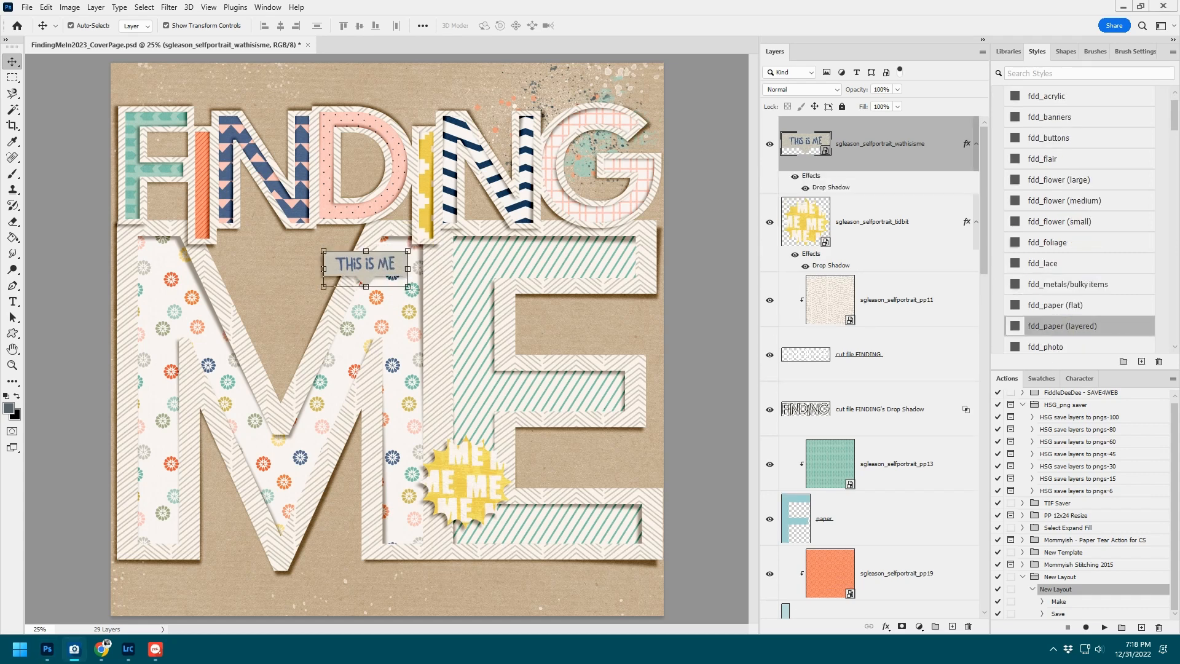
# Step: Place the green "#selfie" strip overlapping the lower corner of the "This is me" strip and give it the fdd_paper (layered) shadow
pyautogui.hotkey('ctrl', 'v')
pyautogui.moveTo(404, 328); pyautogui.dragTo(410, 279)
pyautogui.click(1070, 325)
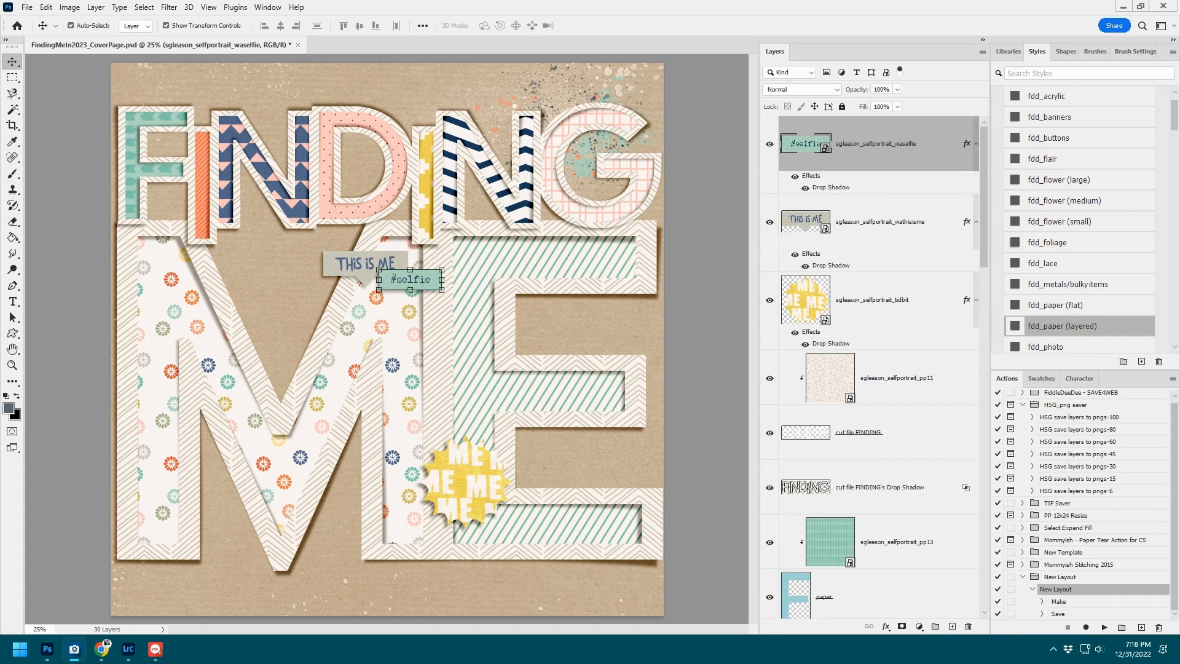
# Step: Place the "writing my story" strip across the E's lower arm beside the yellow ME burst, with the fdd_paper (layered) shadow
pyautogui.hotkey('ctrl', 'v')
pyautogui.moveTo(460, 338); pyautogui.dragTo(633, 509)
pyautogui.click(1051, 330)
# Step: Open sgleason_selfportrait_framelayered.psd and return to the cover page document
pyautogui.moveTo(1179, 485); pyautogui.dragTo(681, 45)
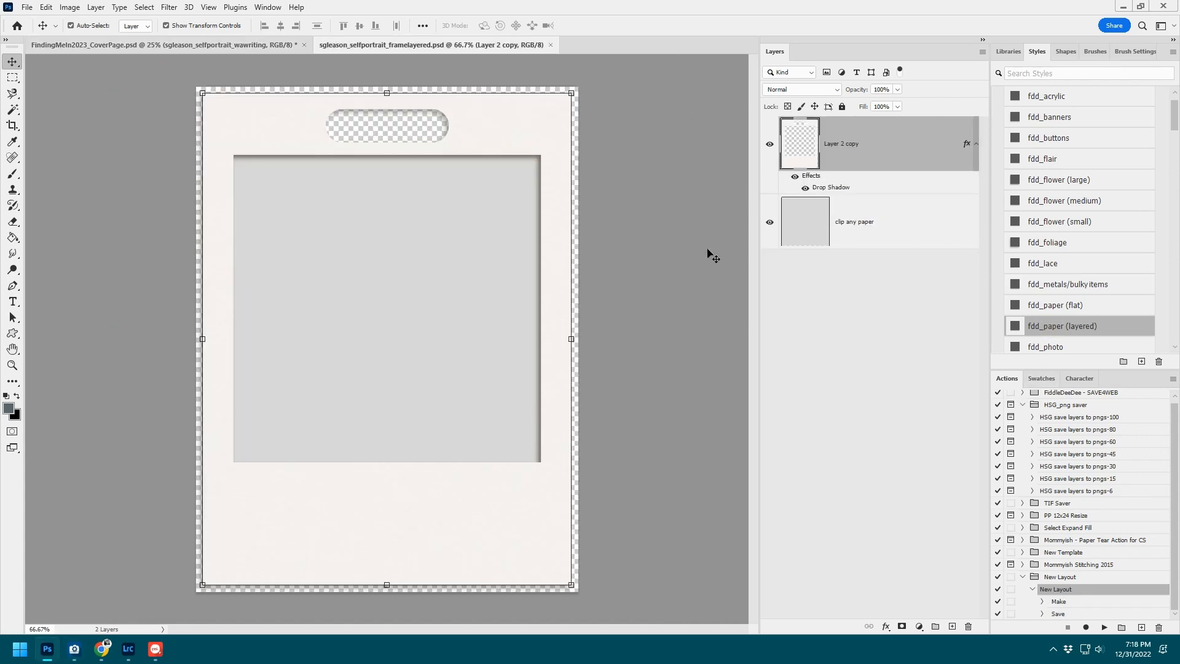
pyautogui.click(118, 48)
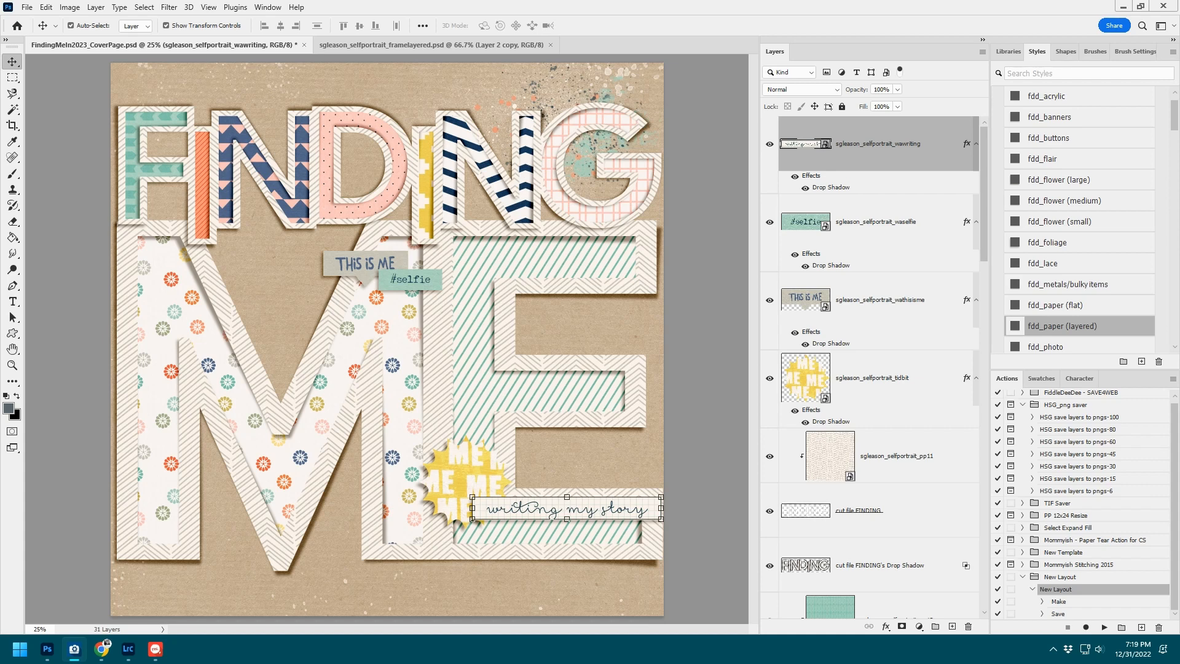
# Step: Place the orange "Love this life" strip just under "writing my story" and move its layer below the sgleason_selfportrait_tidbit burst
pyautogui.moveTo(47, 649); pyautogui.dragTo(488, 254)
pyautogui.moveTo(430, 340); pyautogui.dragTo(565, 530)
pyautogui.moveTo(900, 145); pyautogui.dragTo(898, 483)
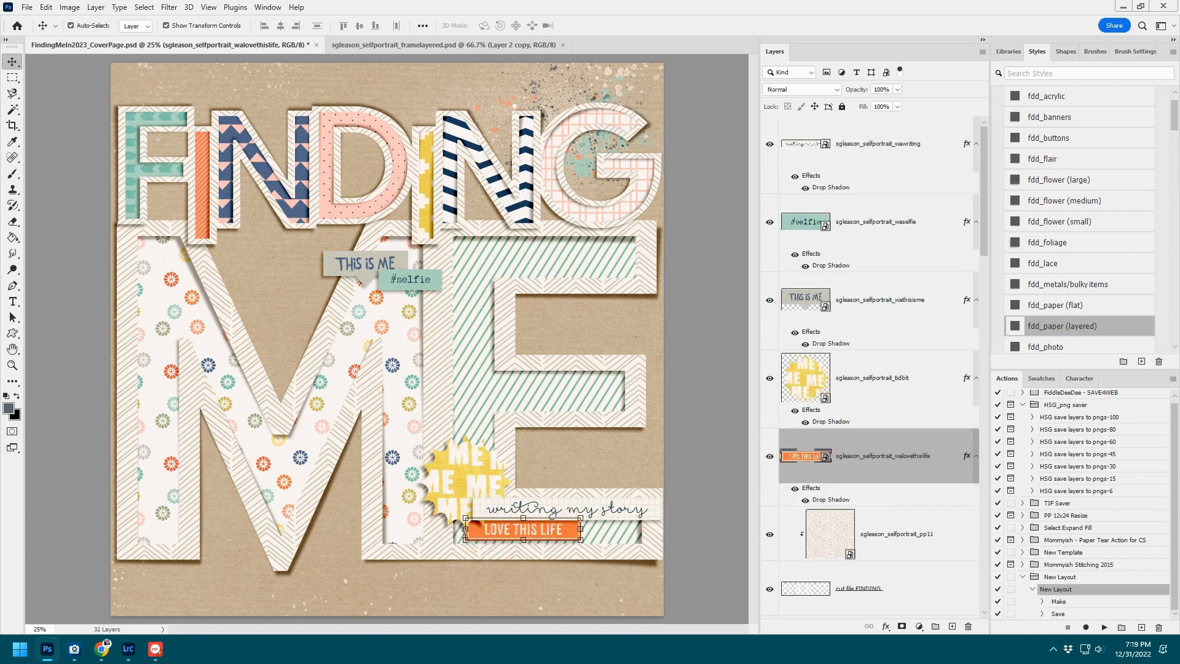
# Step: Place the orange "DETAILS" strip behind the letters, layered above the paintmisty splatter, peeking out beside the "This is me" strip
pyautogui.hotkey('alt', 'Tab')
pyautogui.moveTo(1179, 345); pyautogui.dragTo(342, 288)
pyautogui.keyDown('ctrl'); pyautogui.click(902, 450); pyautogui.keyUp('ctrl')
pyautogui.click(343, 287)
pyautogui.hotkey('ctrl', 'shift', '[')
pyautogui.moveTo(867, 574); pyautogui.dragTo(867, 458)
pyautogui.moveTo(310, 287)
pyautogui.mouseDown()
pyautogui.moveTo(310, 252)
pyautogui.moveTo(331, 244)
pyautogui.mouseUp()
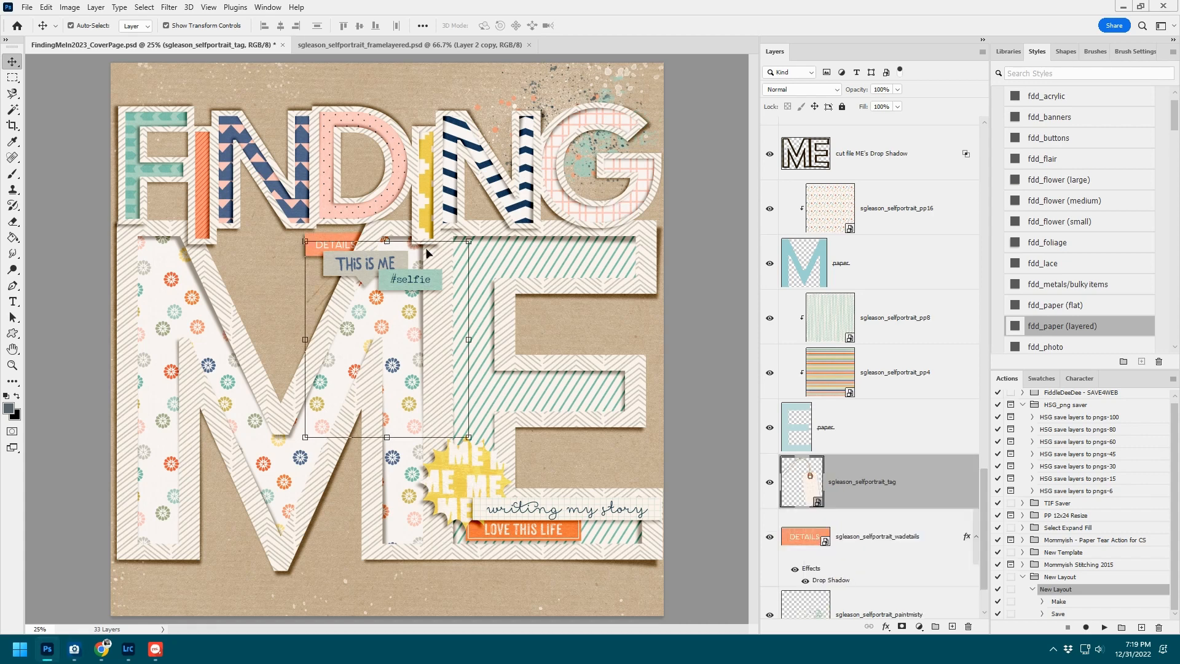
# Step: Layer the sgleason_selfportrait_tag below the "Love this life" strip, give it the fdd_banners shadow, and position it under the "#selfie" strip
pyautogui.hotkey('ctrl', 'shift', ']')
pyautogui.moveTo(903, 138); pyautogui.dragTo(872, 545)
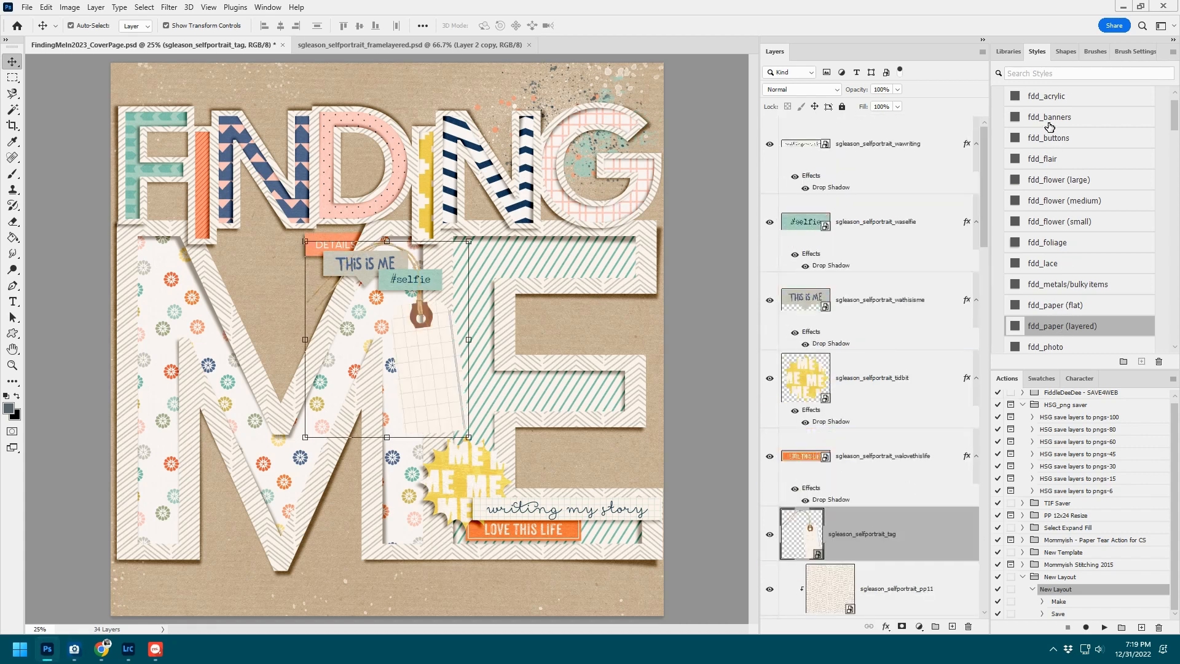
pyautogui.moveTo(437, 333); pyautogui.dragTo(426, 316)
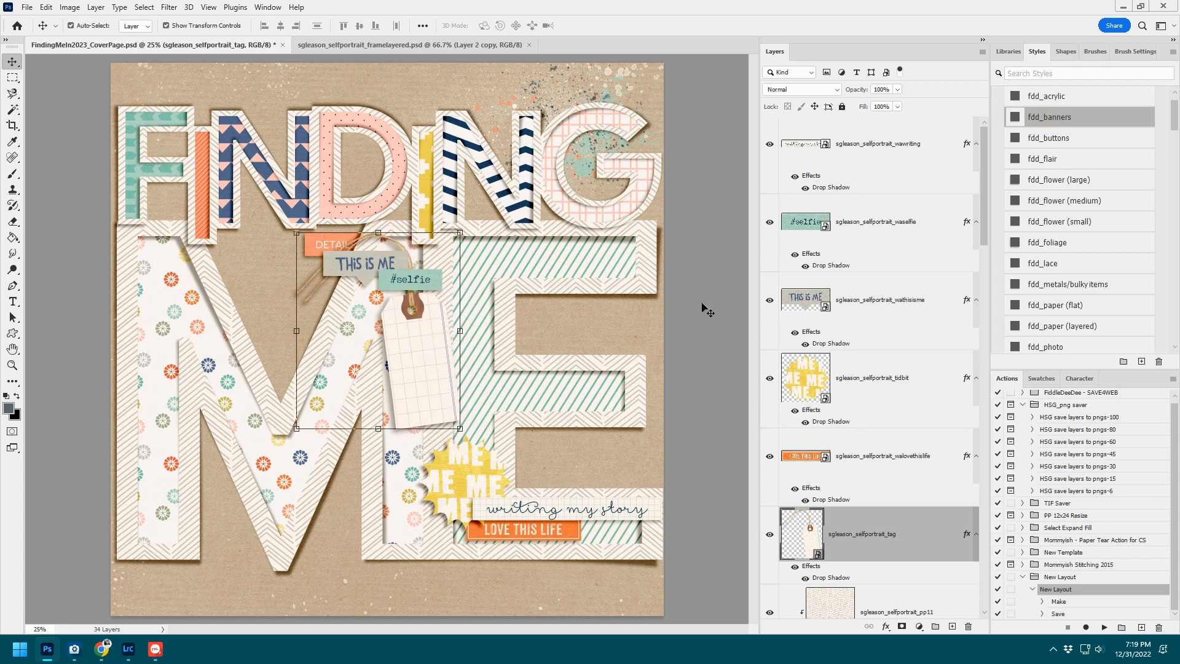
# Step: Place the sgleason_selfportrait_paintdots row along the bottom of the E, layered directly above the pp10 background paper
pyautogui.hotkey('alt', 'Tab')
pyautogui.moveTo(1176, 385); pyautogui.dragTo(675, 449)
pyautogui.press('Return')
pyautogui.moveTo(519, 341)
pyautogui.mouseDown()
pyautogui.moveTo(617, 571)
pyautogui.moveTo(640, 565)
pyautogui.mouseUp()
pyautogui.hotkey('ctrl', 'shift', '[')
pyautogui.moveTo(904, 581); pyautogui.dragTo(893, 509)
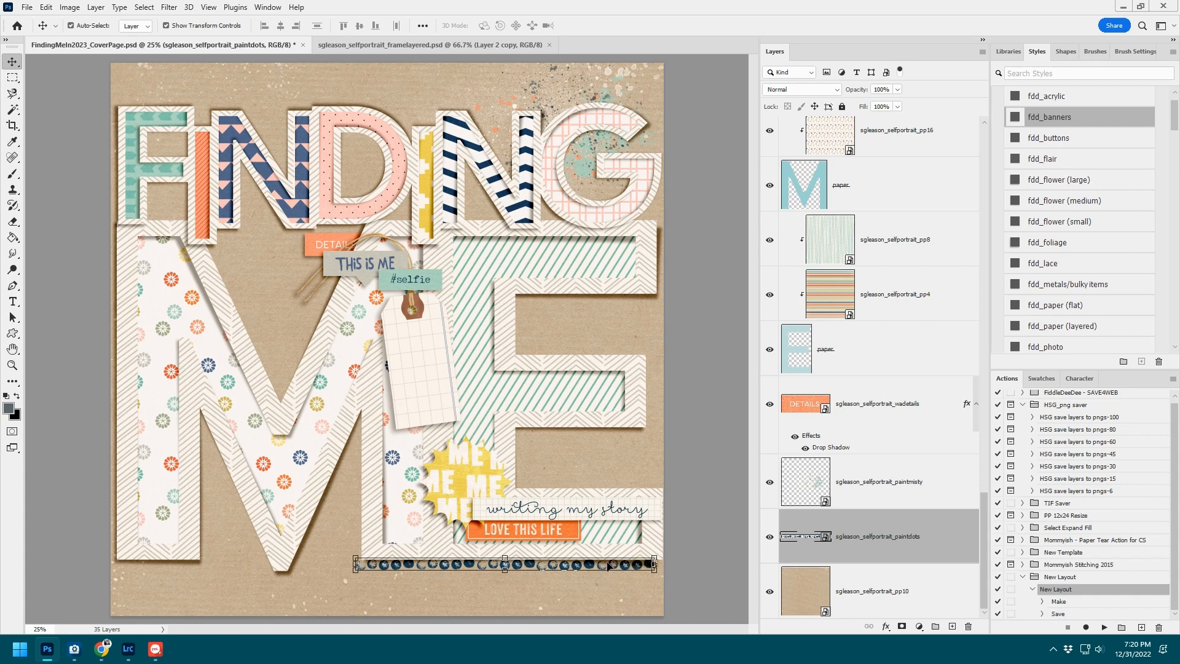
# Step: Duplicate the paint dots row to extend it across the page width and shift both rows into alignment
pyautogui.moveTo(633, 570); pyautogui.dragTo(333, 567)
pyautogui.keyDown('shift'); pyautogui.click(862, 578); pyautogui.keyUp('shift')
pyautogui.moveTo(647, 575); pyautogui.dragTo(656, 570)
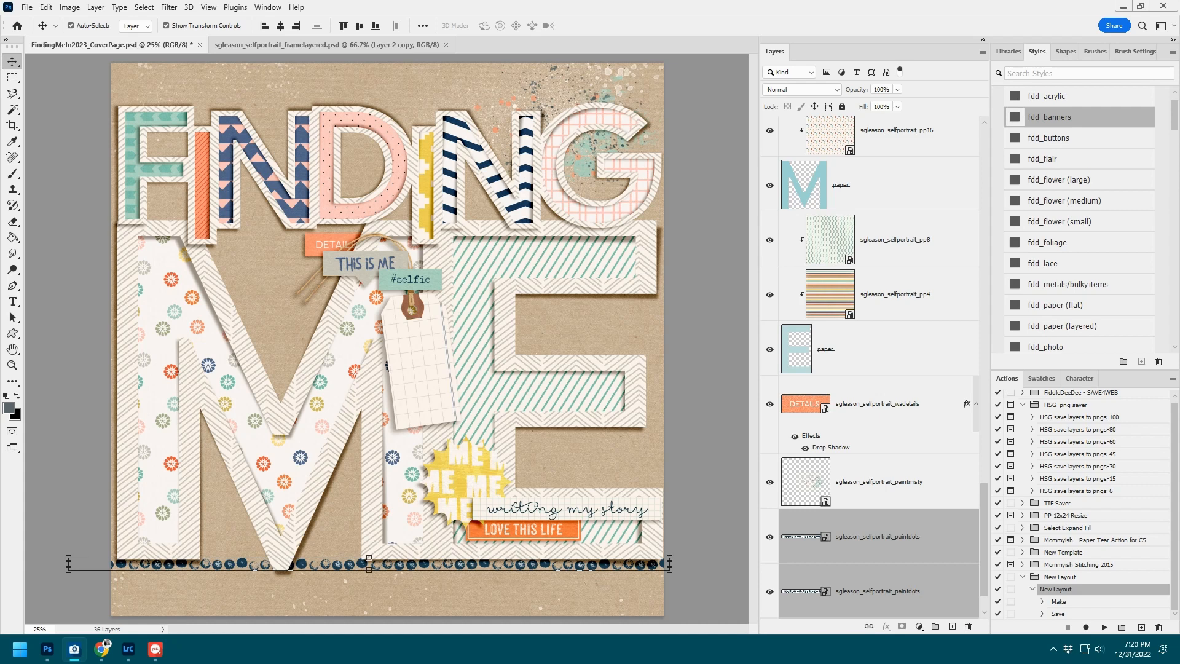
# Step: Place the navy doily above the paintmisty layer, tuck it behind the M's V-shaped opening, and apply the fdd_paper (flat) shadow
pyautogui.click(266, 335)
pyautogui.click(888, 484)
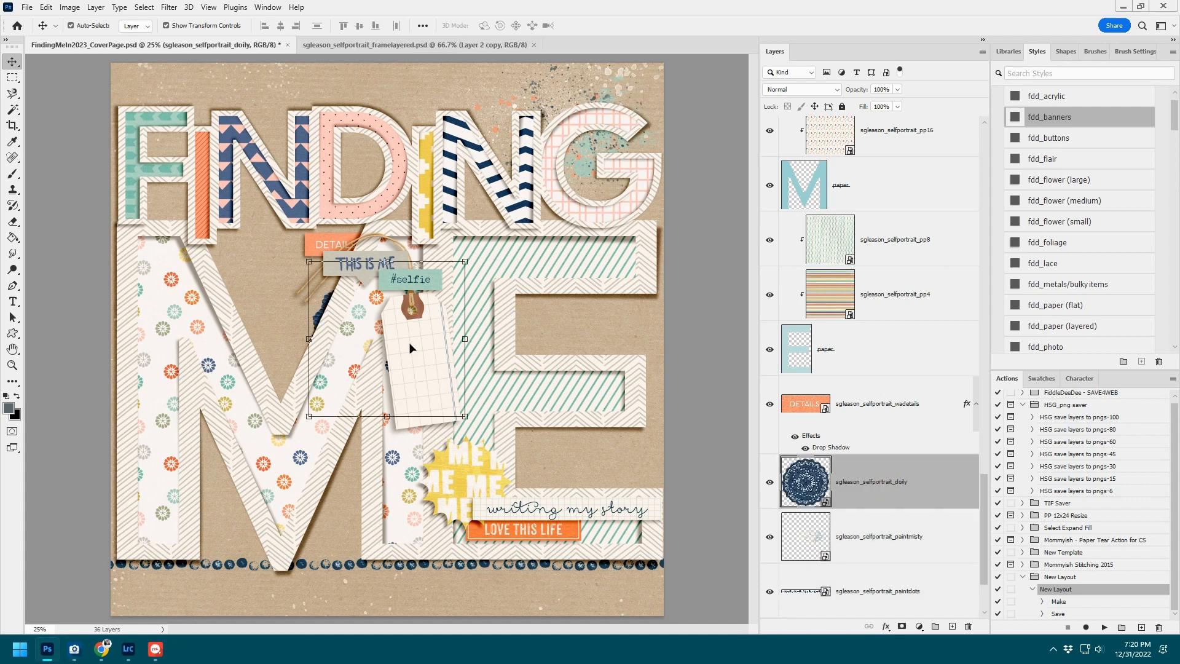
pyautogui.moveTo(363, 316); pyautogui.dragTo(307, 291)
pyautogui.click(1073, 305)
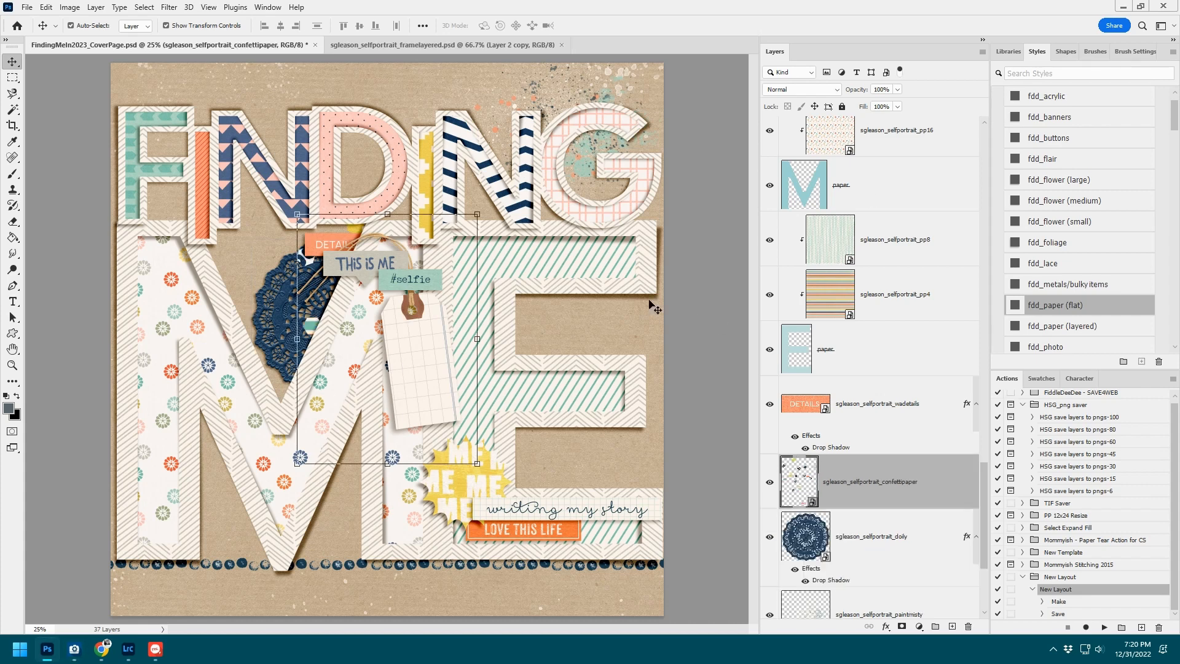
# Step: Add the confetti paper in the E's lower gap at 77.04% with the fdd_paper (flat) shadow, and copy it to the M's upper opening
pyautogui.moveTo(401, 284); pyautogui.dragTo(589, 359)
pyautogui.click(1065, 305)
pyautogui.moveTo(668, 288); pyautogui.dragTo(629, 342)
pyautogui.moveTo(585, 381); pyautogui.dragTo(604, 422)
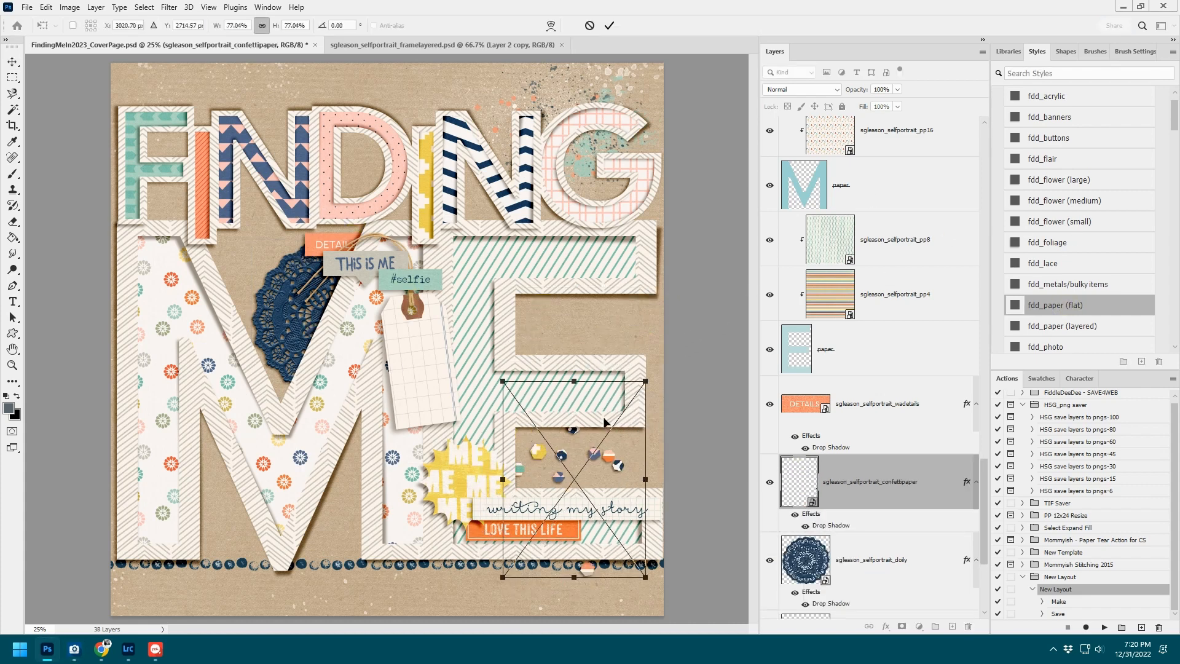
pyautogui.click(606, 24)
pyautogui.moveTo(615, 466); pyautogui.dragTo(277, 261)
# Step: Place the blue mini flower above all layers near the "#selfie" strip's lower corner, reduce its size, and apply the fdd_flower (small) shadow
pyautogui.hotkey('alt', 'Tab')
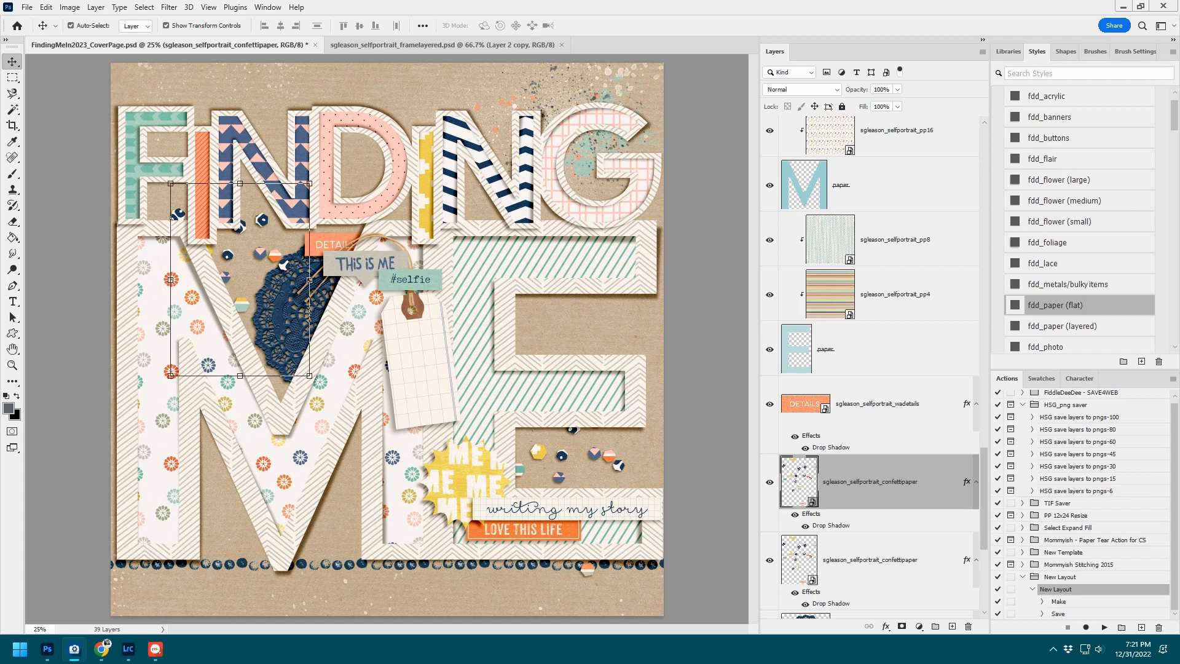
pyautogui.moveTo(1151, 396); pyautogui.dragTo(600, 386)
pyautogui.hotkey('ctrl', 'shift', ']')
pyautogui.click(1072, 220)
pyautogui.moveTo(391, 341); pyautogui.dragTo(467, 283)
pyautogui.moveTo(418, 326); pyautogui.dragTo(412, 318)
pyautogui.click(610, 25)
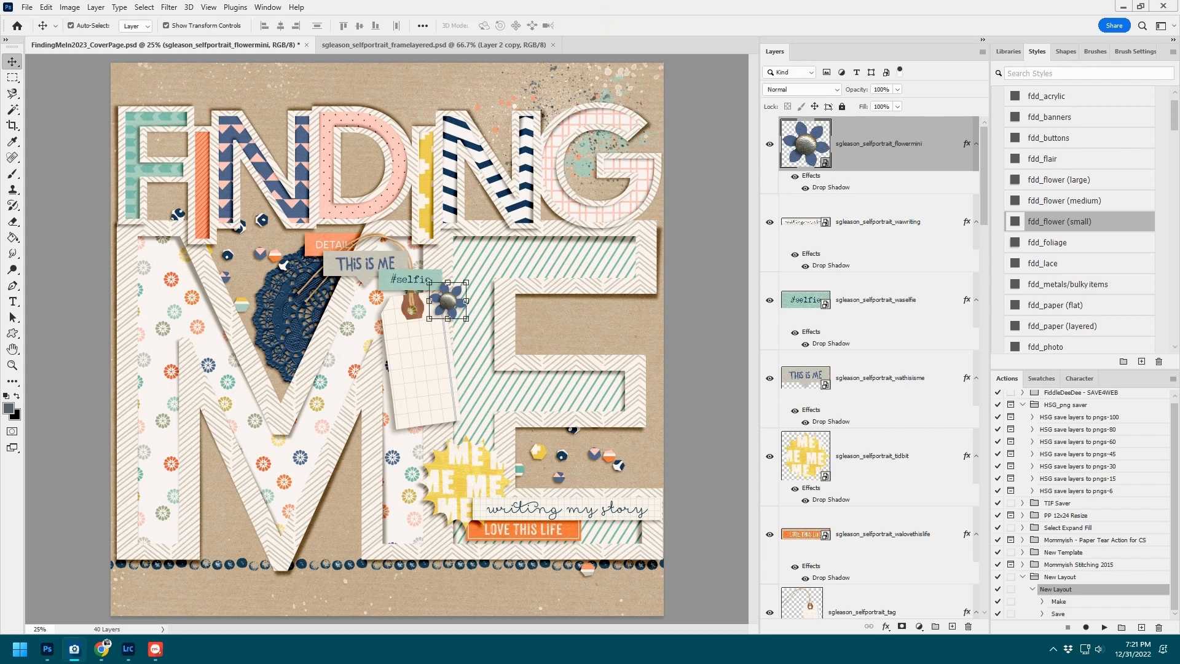
# Step: Place the pink crochet flower at the edge of the yellow ME burst, resized, with the fdd_flower (medium) shadow
pyautogui.moveTo(401, 340); pyautogui.dragTo(538, 456)
pyautogui.click(609, 26)
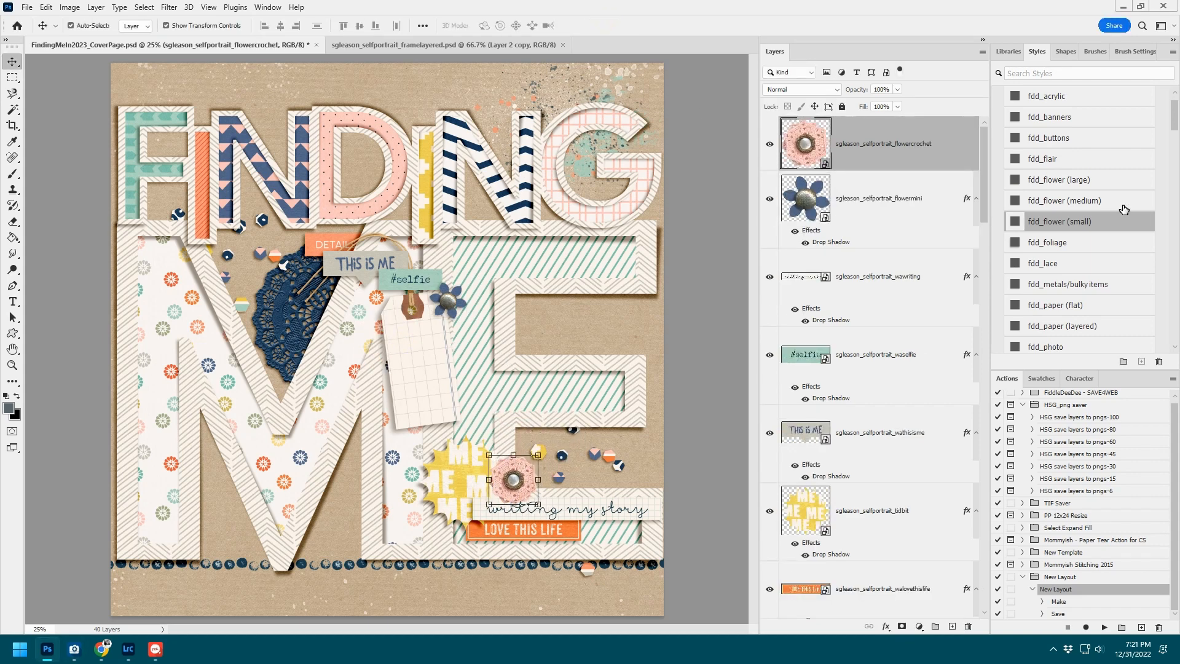
pyautogui.click(1122, 201)
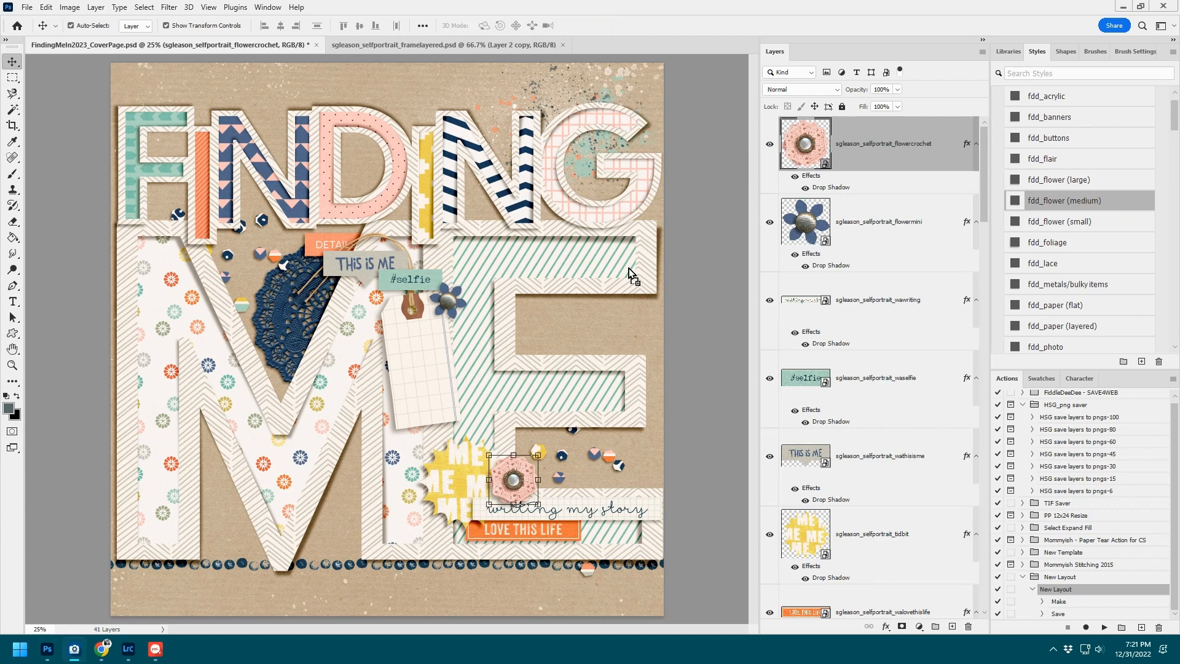
# Step: Place the red bead flower under the "This is me" strip, resized, with the fdd_flower (small) shadow
pyautogui.moveTo(629, 269); pyautogui.dragTo(627, 269)
pyautogui.moveTo(409, 318); pyautogui.dragTo(340, 286)
pyautogui.click(609, 25)
pyautogui.click(1080, 222)
# Step: Place the yellow bead star at the base of the first N in FINDING, resized, with the fdd_flower (small) shadow
pyautogui.moveTo(527, 317); pyautogui.dragTo(637, 342)
pyautogui.moveTo(382, 334); pyautogui.dragTo(289, 172)
pyautogui.click(607, 25)
pyautogui.click(1098, 223)
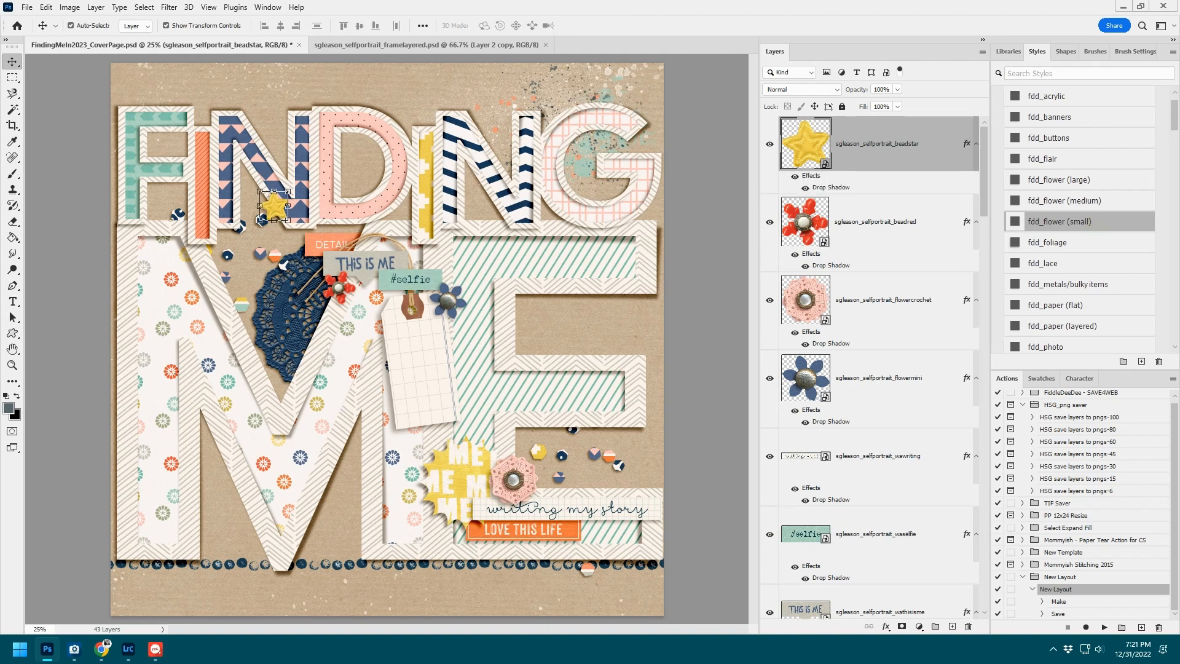
# Step: Place the butterfly with the fdd_flower (large) shadow, shrink and rotate it, and perch it above the "#selfie" strip
pyautogui.moveTo(1152, 265); pyautogui.dragTo(590, 332)
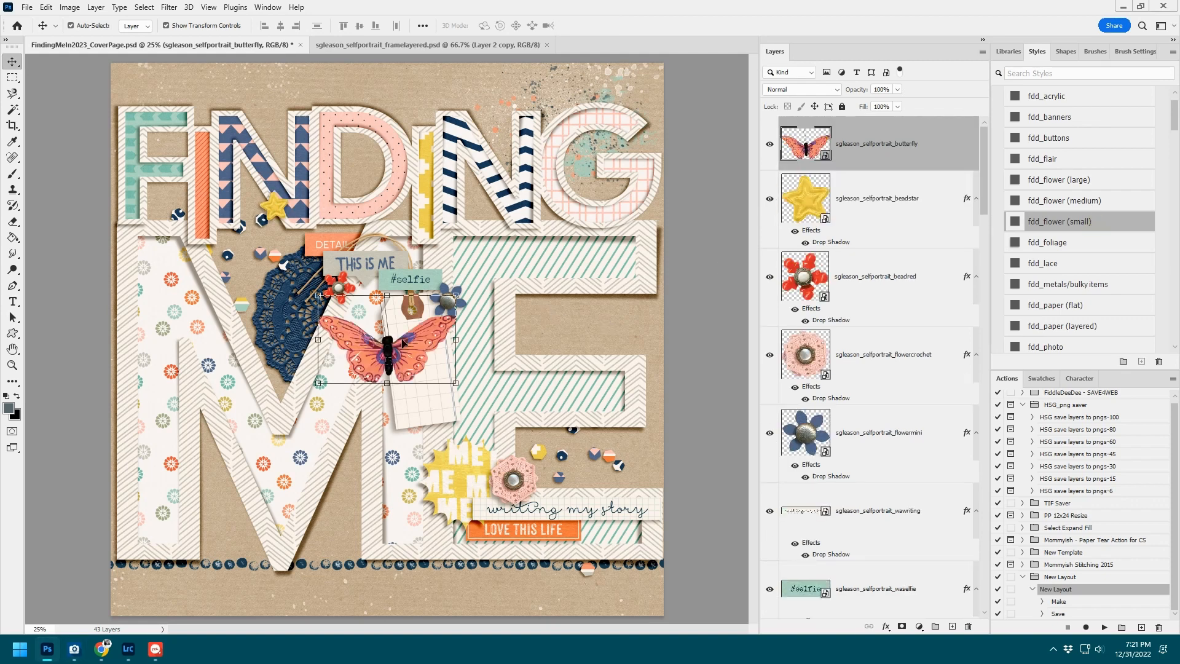
pyautogui.moveTo(416, 340); pyautogui.dragTo(463, 438)
pyautogui.click(1081, 180)
pyautogui.moveTo(504, 395); pyautogui.dragTo(468, 418)
pyautogui.moveTo(475, 413); pyautogui.dragTo(453, 391)
pyautogui.moveTo(445, 439); pyautogui.dragTo(465, 219)
pyautogui.click(609, 26)
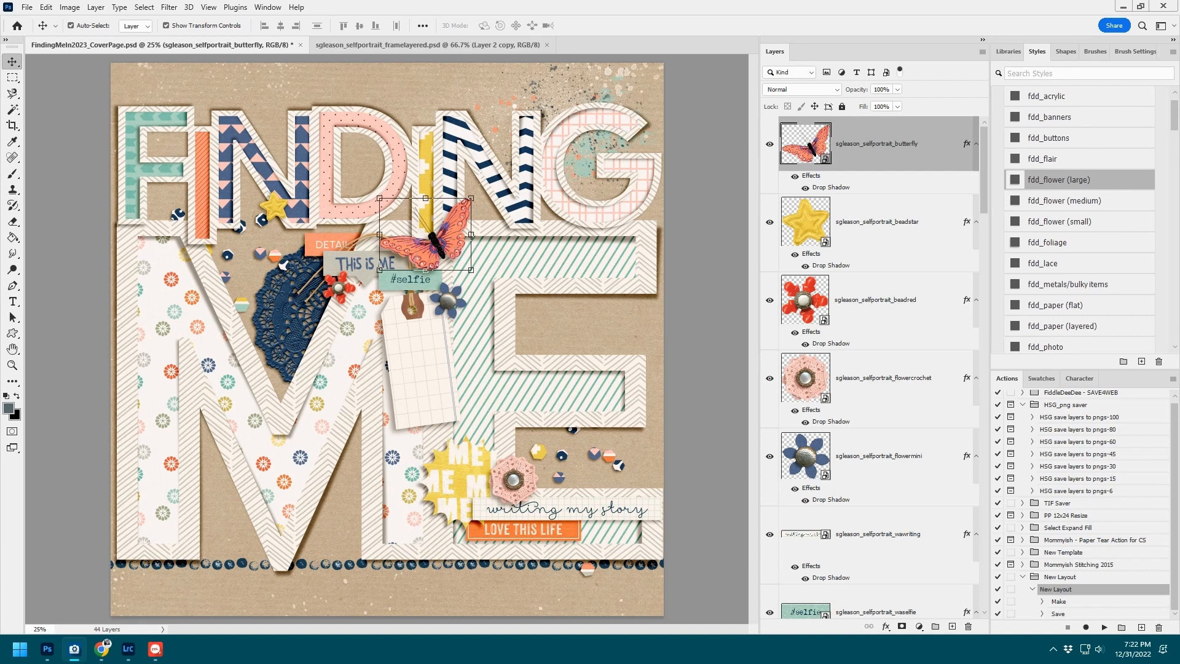
# Step: Clip the pink sgleason_selfportrait_wame circle to the tag, rotate it, and set it in the tag's lower corner
pyautogui.moveTo(397, 341); pyautogui.dragTo(441, 362)
pyautogui.moveTo(967, 189); pyautogui.dragTo(888, 522)
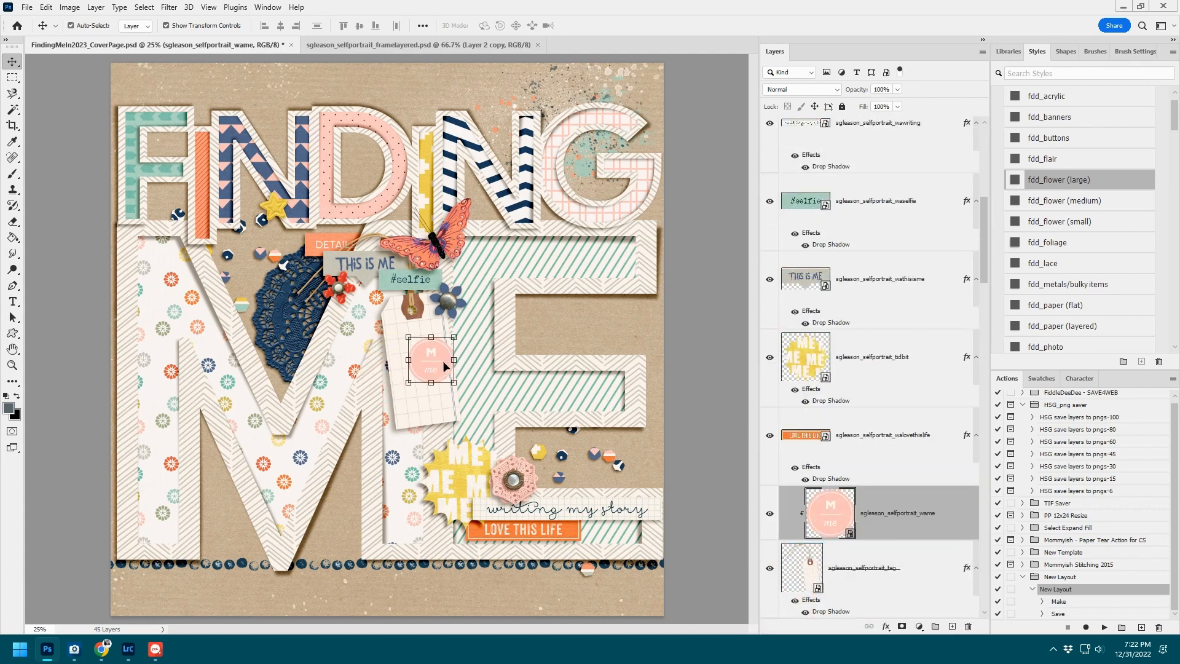
pyautogui.moveTo(458, 337); pyautogui.dragTo(464, 335)
pyautogui.click(609, 26)
pyautogui.moveTo(443, 384); pyautogui.dragTo(456, 395)
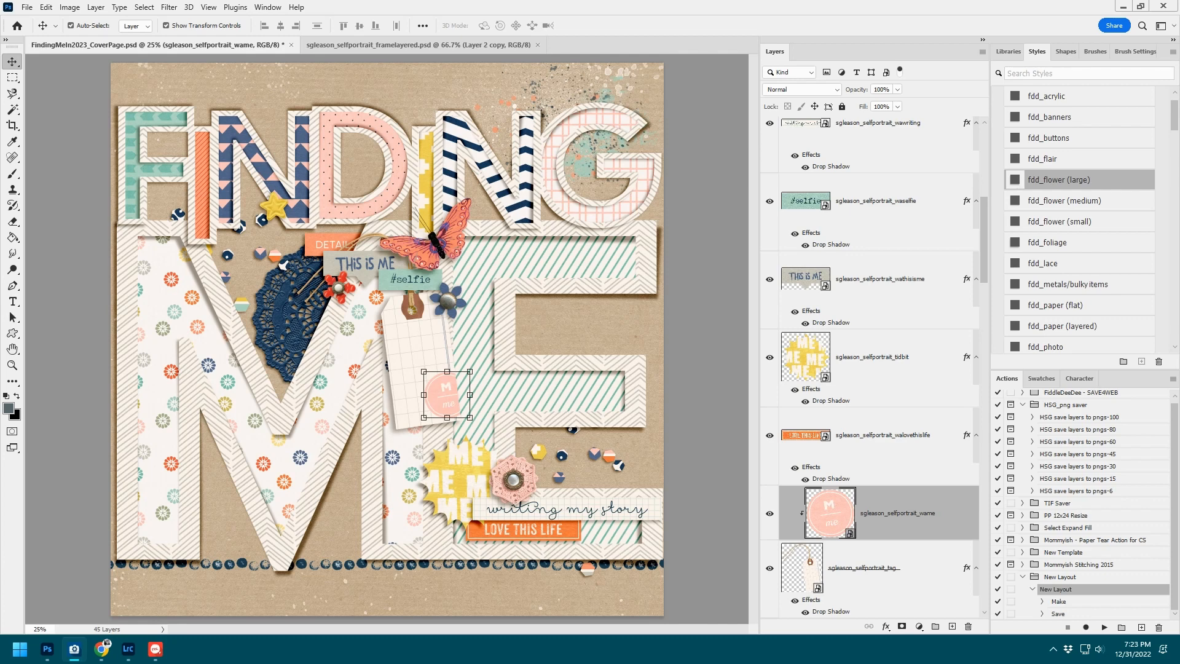
# Step: Apply the fdd_ribbon (curled) shadow to the sgleason_selfportrait_longbow, then resize, rotate and position it behind the word strips
pyautogui.scroll(-3, 1069, 252)
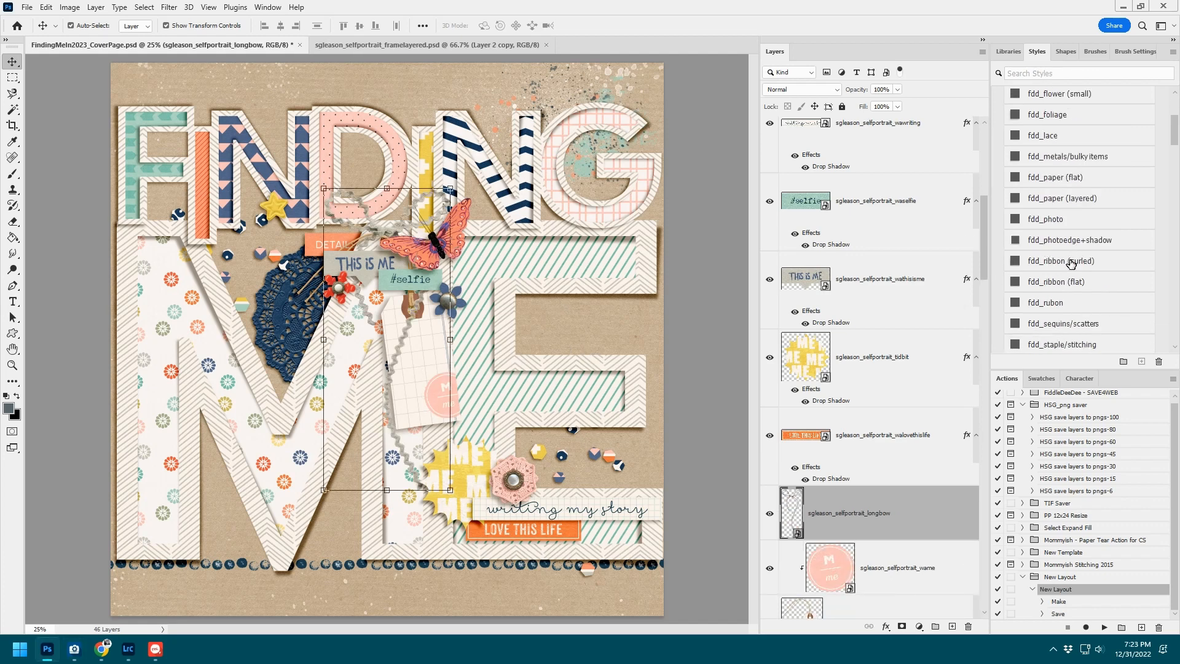
pyautogui.click(1073, 261)
pyautogui.moveTo(450, 188); pyautogui.dragTo(444, 203)
pyautogui.moveTo(452, 195); pyautogui.dragTo(428, 186)
pyautogui.moveTo(416, 255); pyautogui.dragTo(408, 261)
pyautogui.click(611, 27)
# Step: Move the "DETAILS" strip farther out from behind the "This is me" strip, over the doily
pyautogui.moveTo(320, 246); pyautogui.dragTo(284, 262)
pyautogui.click(692, 236)
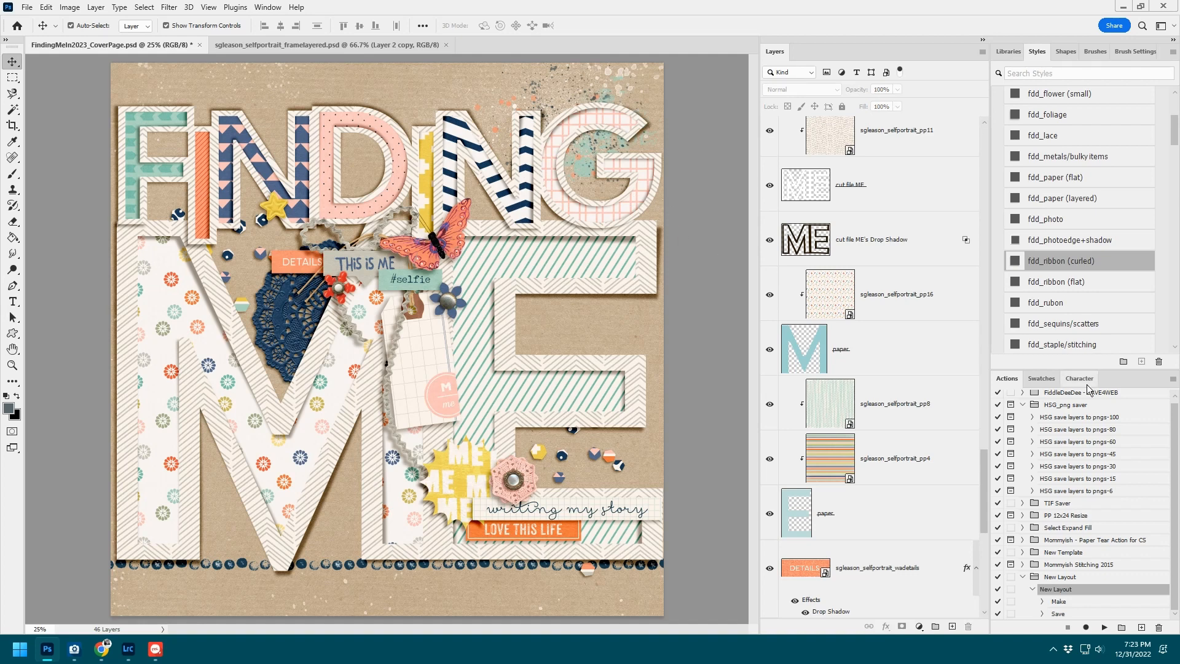
# Step: Try moving the paint dots border slightly lower, and undo the move
pyautogui.click(646, 576)
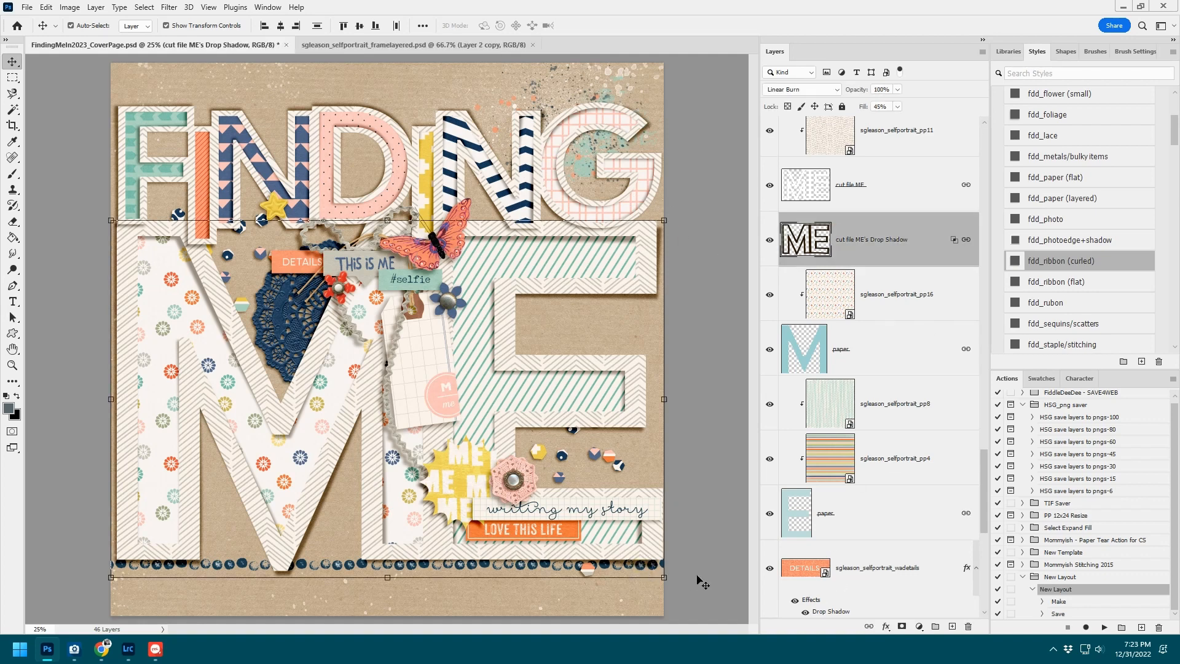
pyautogui.click(642, 564)
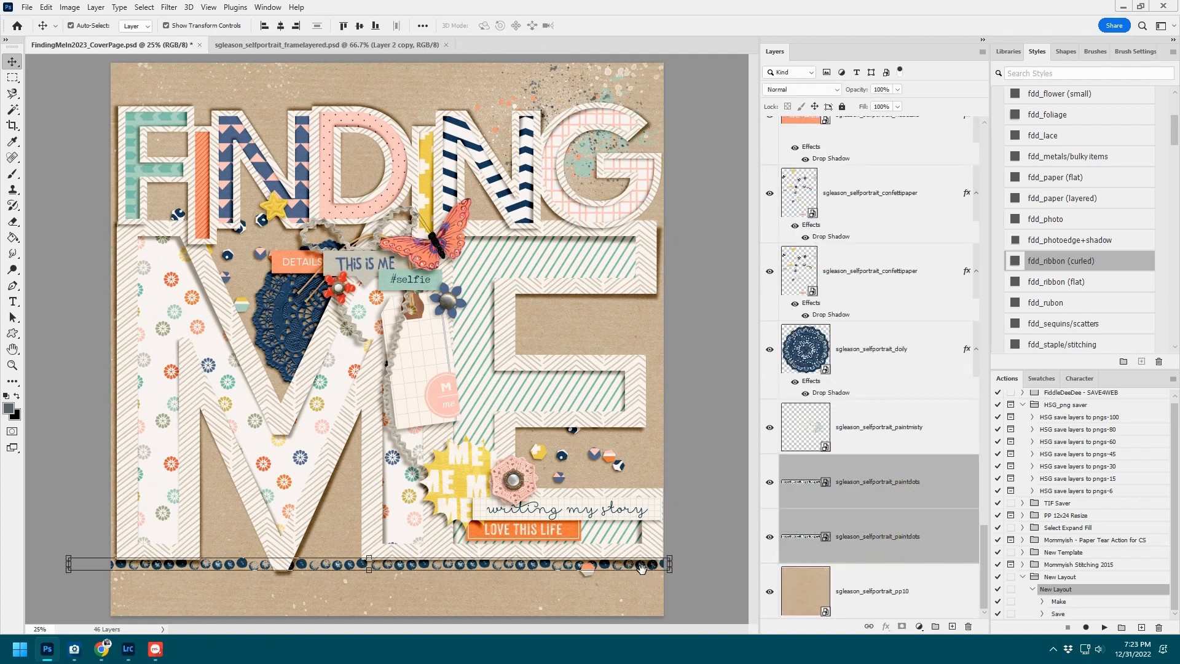
pyautogui.moveTo(641, 565); pyautogui.dragTo(641, 580)
pyautogui.click(46, 8)
pyautogui.click(57, 20)
pyautogui.click(717, 543)
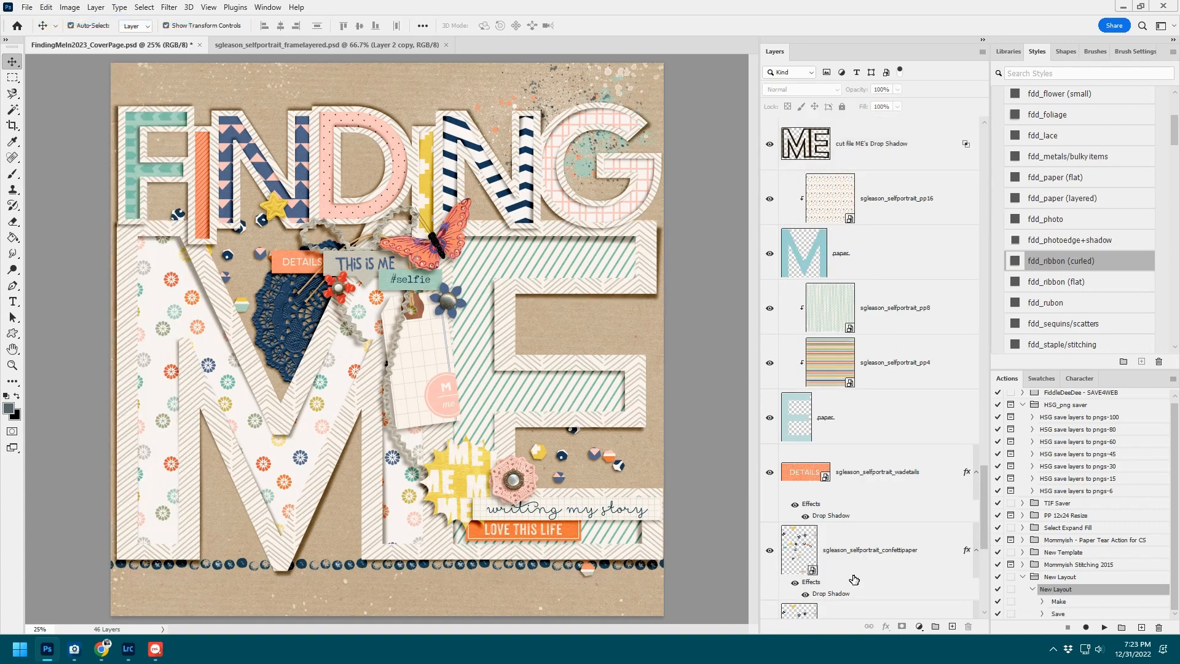
# Step: Select both paint dots layers and move the border down near the page's bottom edge
pyautogui.scroll(-6, 856, 579)
pyautogui.click(899, 524)
pyautogui.keyDown('ctrl'); pyautogui.click(898, 493); pyautogui.keyUp('ctrl')
pyautogui.moveTo(615, 564)
pyautogui.mouseDown()
pyautogui.moveTo(616, 610)
pyautogui.moveTo(606, 608)
pyautogui.moveTo(551, 529)
pyautogui.moveTo(553, 74)
pyautogui.moveTo(534, 206)
pyautogui.moveTo(556, 524)
pyautogui.moveTo(588, 556)
pyautogui.moveTo(575, 596)
pyautogui.mouseUp()
# Step: Delete both sgleason_selfportrait_paintdots layers
pyautogui.rightClick(876, 535)
pyautogui.click(923, 119)
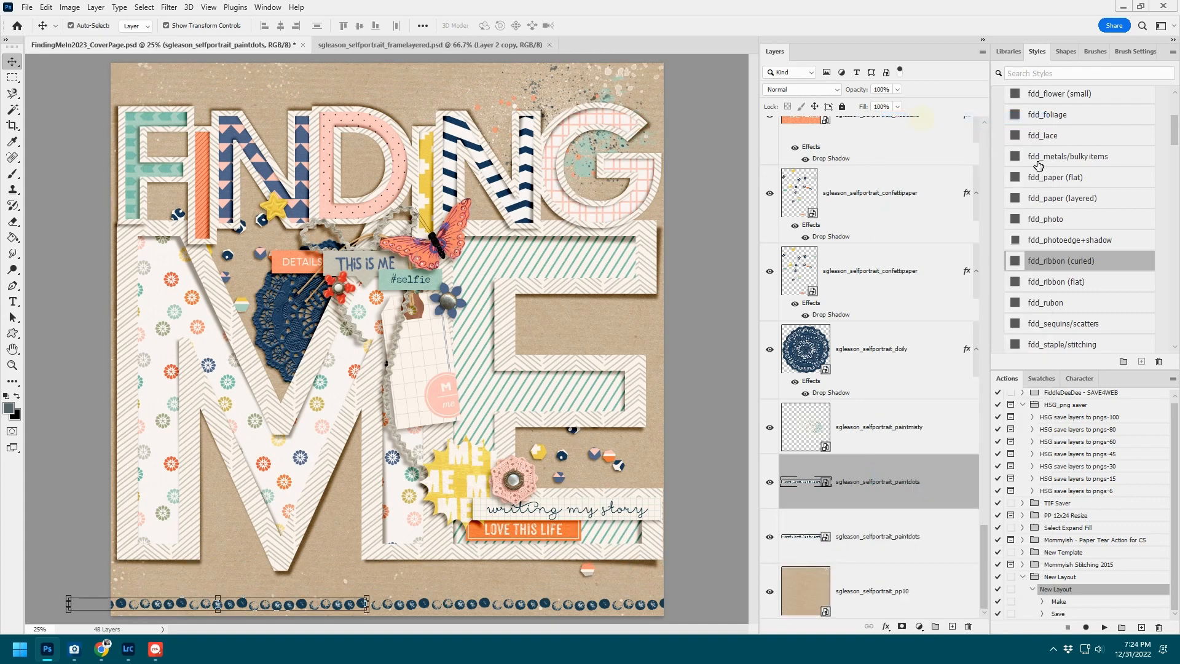
pyautogui.keyDown('ctrl'); pyautogui.click(873, 535); pyautogui.keyUp('ctrl')
pyautogui.rightClick(877, 535)
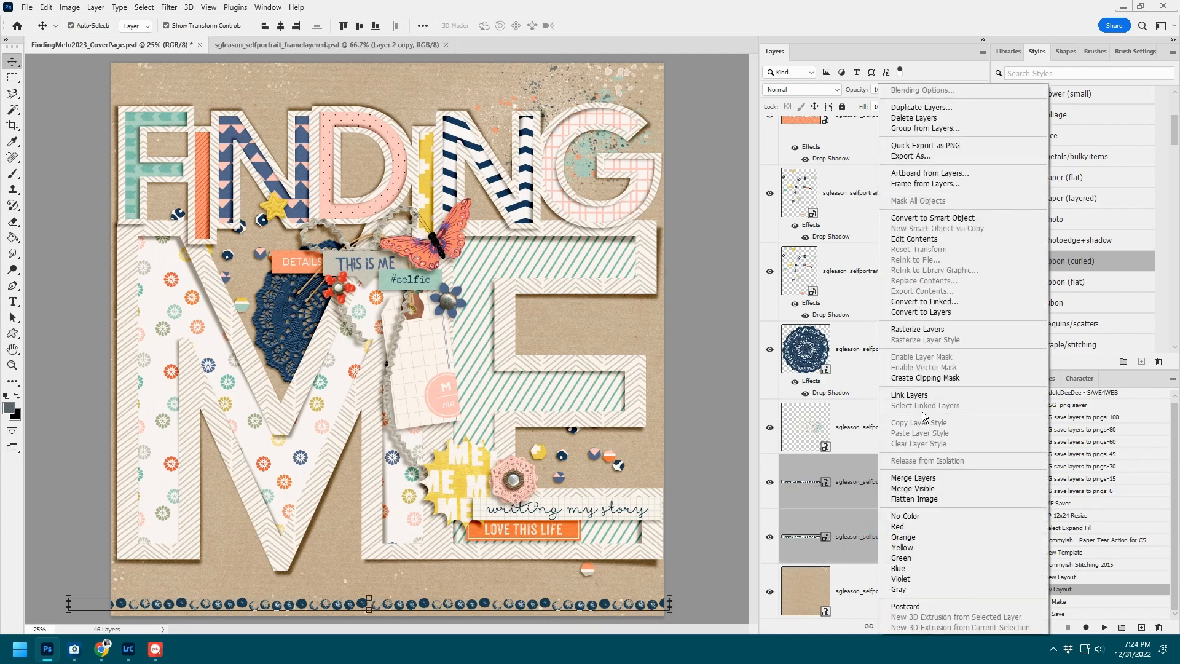
pyautogui.click(924, 123)
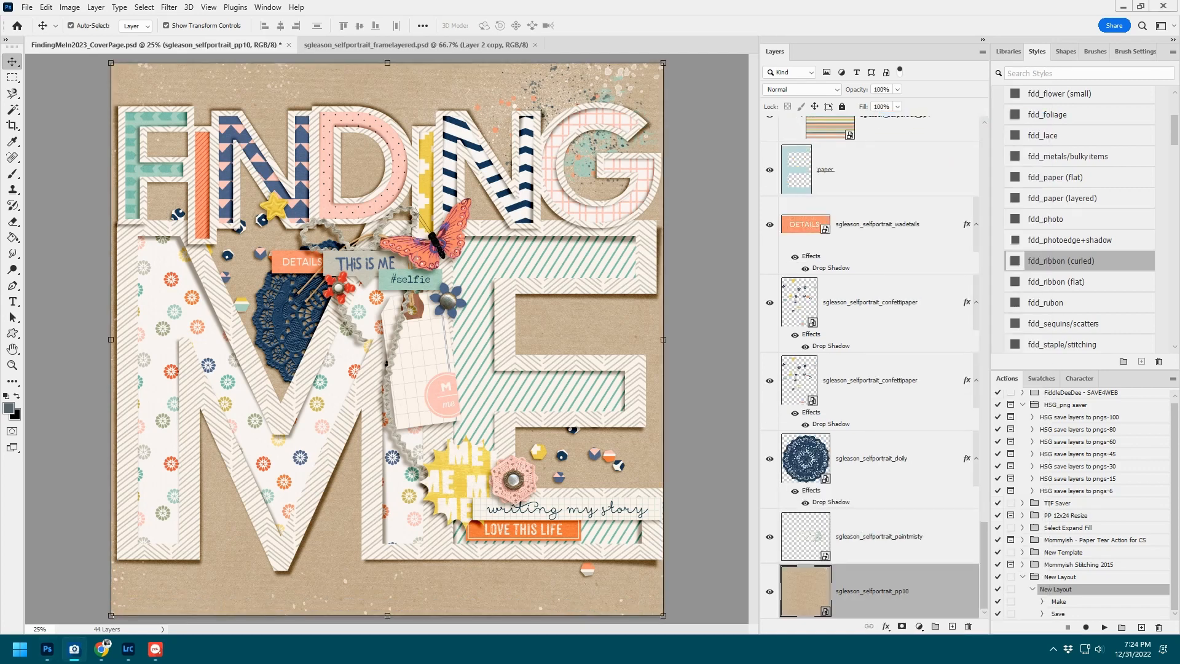
# Step: Place the red polka-dot mini badge beside the crochet flower, smaller and layered beneath it, with the fdd_buttons shadow
pyautogui.moveTo(1060, 263); pyautogui.dragTo(578, 338)
pyautogui.hotkey('ctrl', 'shift', ']')
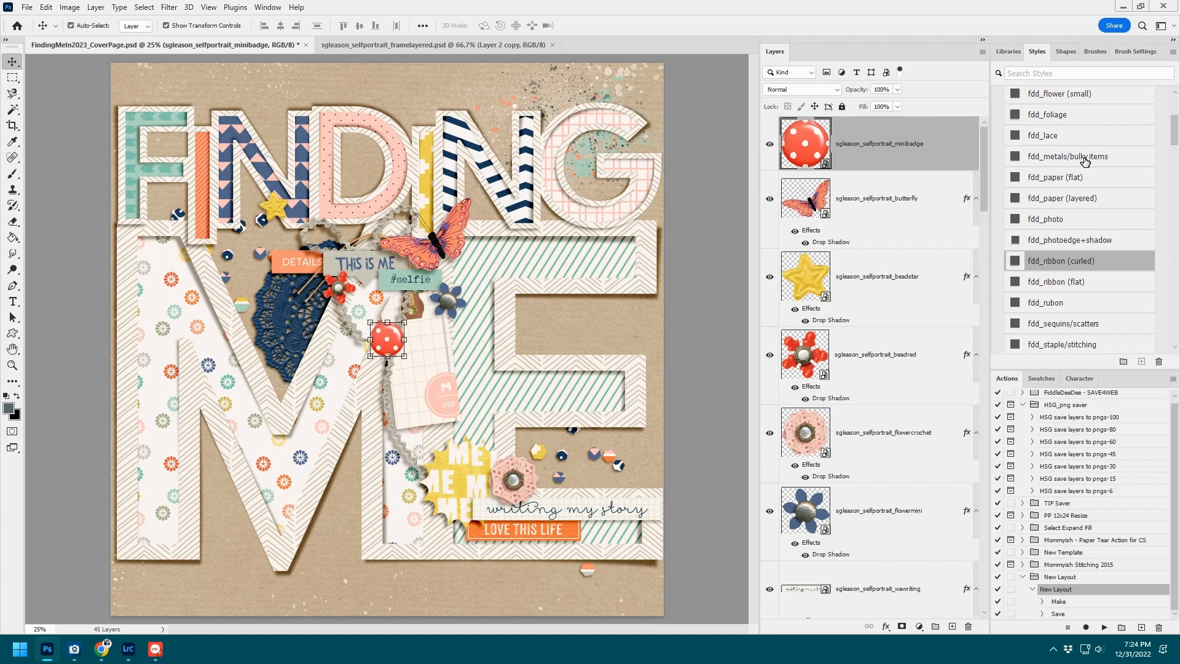
pyautogui.scroll(6, 1073, 129)
pyautogui.click(1049, 147)
pyautogui.moveTo(388, 340); pyautogui.dragTo(486, 490)
pyautogui.moveTo(878, 182); pyautogui.dragTo(852, 505)
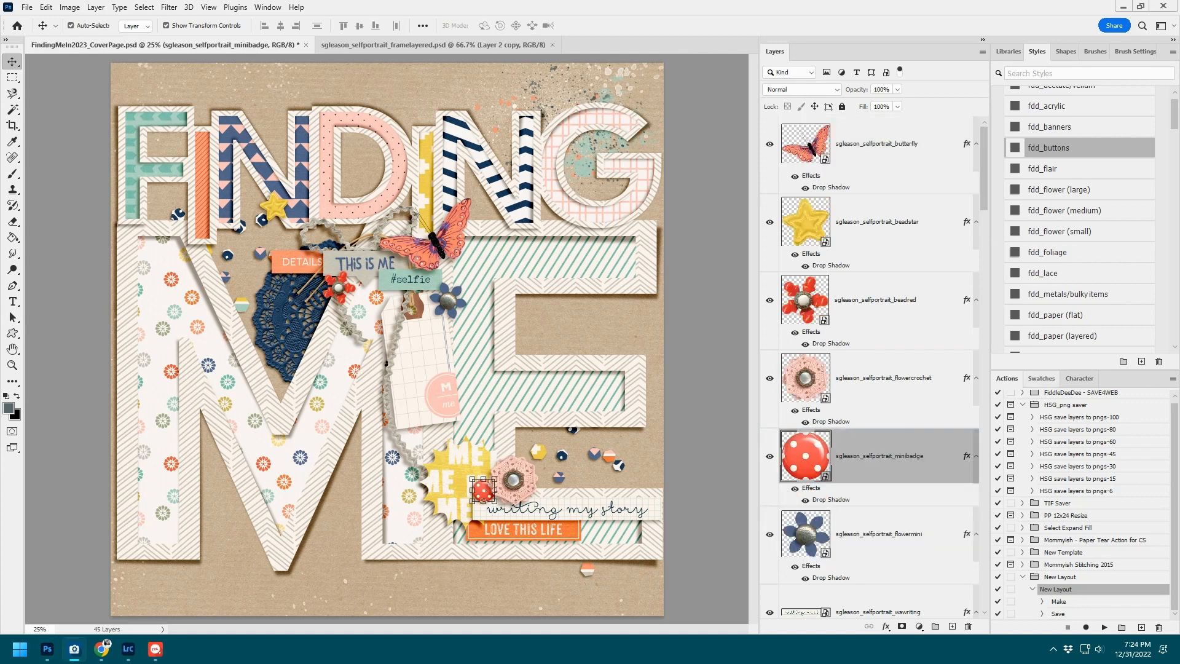
# Step: Add another sgleason_selfportrait_paintmisty splatter directly above the pp10 background and position it behind the M's lower half
pyautogui.moveTo(418, 318); pyautogui.dragTo(418, 318)
pyautogui.hotkey('ctrl', 'shift', '[')
pyautogui.moveTo(905, 577); pyautogui.dragTo(919, 506)
pyautogui.moveTo(478, 305)
pyautogui.mouseDown()
pyautogui.moveTo(258, 421)
pyautogui.moveTo(264, 471)
pyautogui.mouseUp()
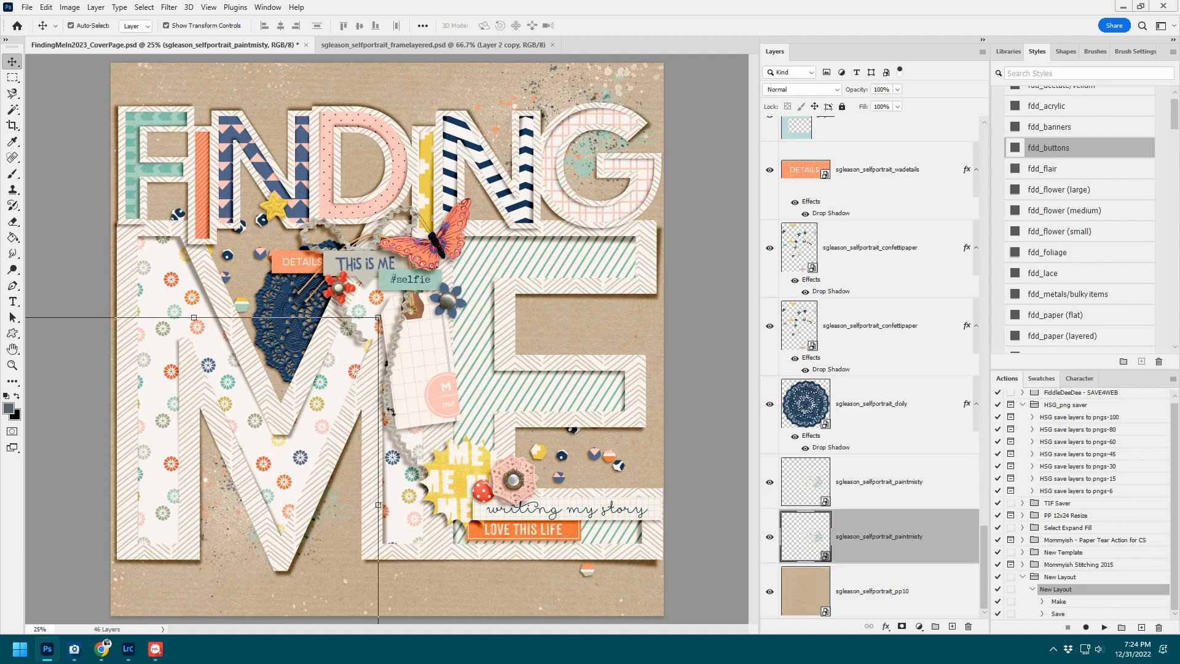
# Step: Rotate the selected sgleason_selfportrait_paintmisty splatter and move it behind the M's lower half
pyautogui.moveTo(386, 311)
pyautogui.mouseDown()
pyautogui.moveTo(218, 239)
pyautogui.moveTo(52, 280)
pyautogui.mouseUp()
pyautogui.moveTo(217, 436); pyautogui.dragTo(254, 504)
pyautogui.press('Return')
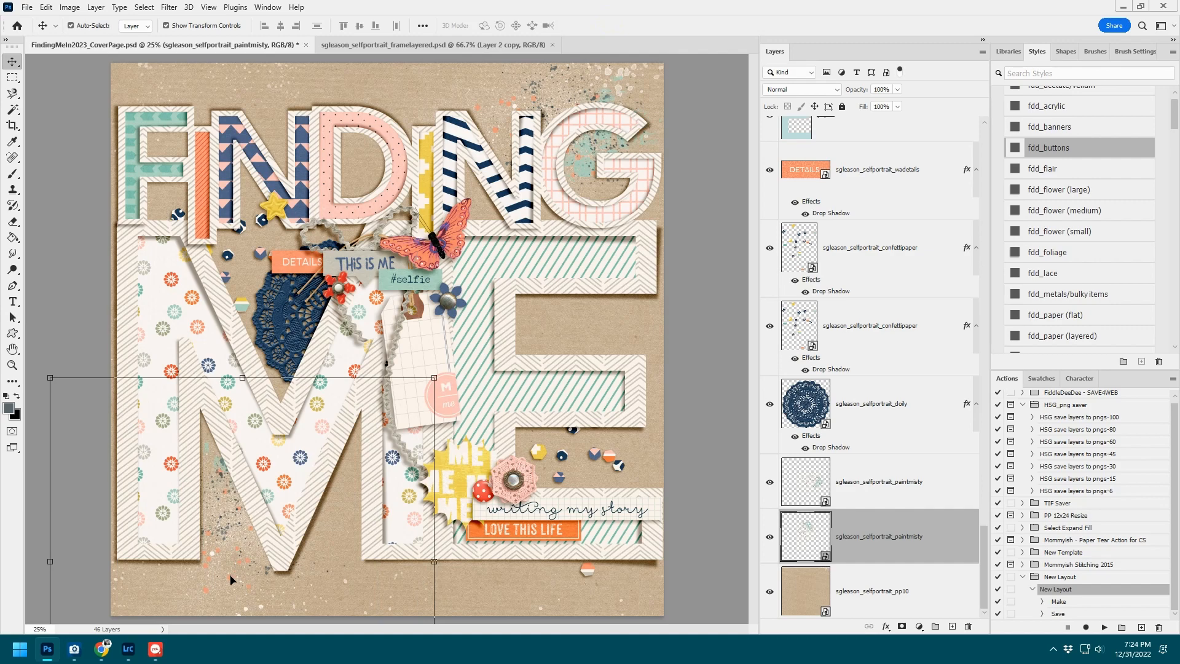
# Step: Duplicate the sgleason_selfportrait_paintmisty splatter, enlarge and rotate the copy, and place it behind the M's upper half
pyautogui.moveTo(230, 576); pyautogui.dragTo(206, 323)
pyautogui.click(45, 7)
pyautogui.click(56, 18)
pyautogui.moveTo(234, 505)
pyautogui.mouseDown()
pyautogui.moveTo(362, 334)
pyautogui.moveTo(312, 231)
pyautogui.mouseUp()
pyautogui.moveTo(528, 109); pyautogui.dragTo(610, 116)
pyautogui.click(610, 27)
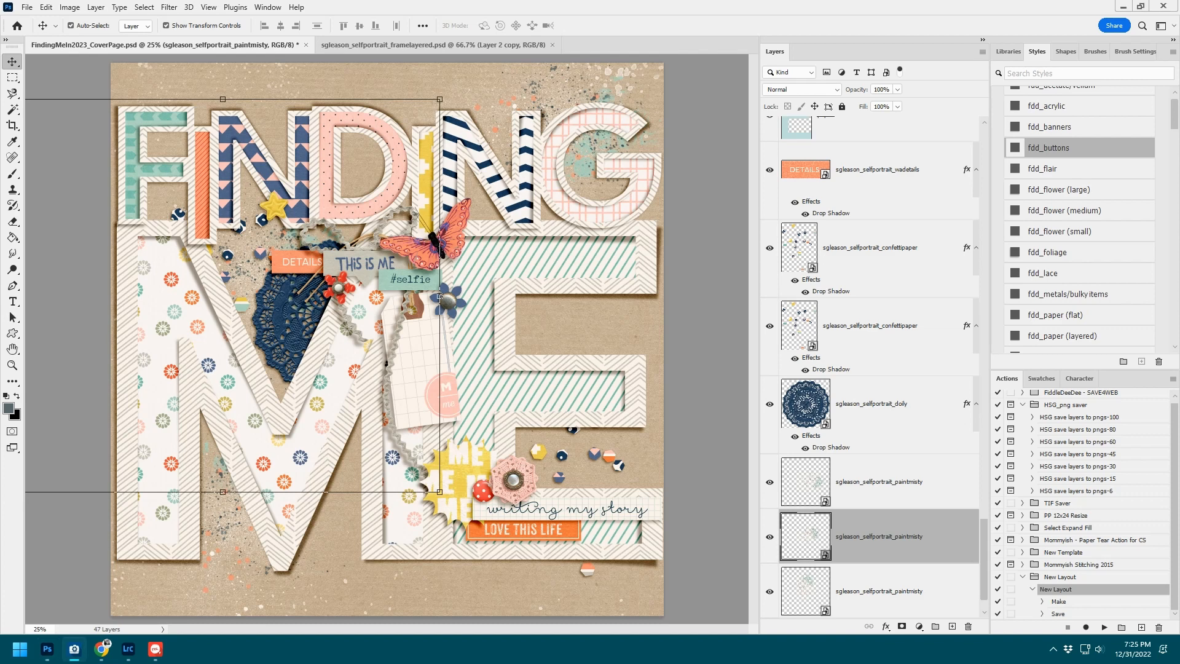
# Step: Place the sgleason_selfportrait_labelblue label in front of everything just below the LOVE THIS LIFE strip, with the fdd_paper (layered) shadow
pyautogui.moveTo(1171, 291); pyautogui.dragTo(609, 556)
pyautogui.hotkey('ctrl', 'shift', ']')
pyautogui.click(1067, 336)
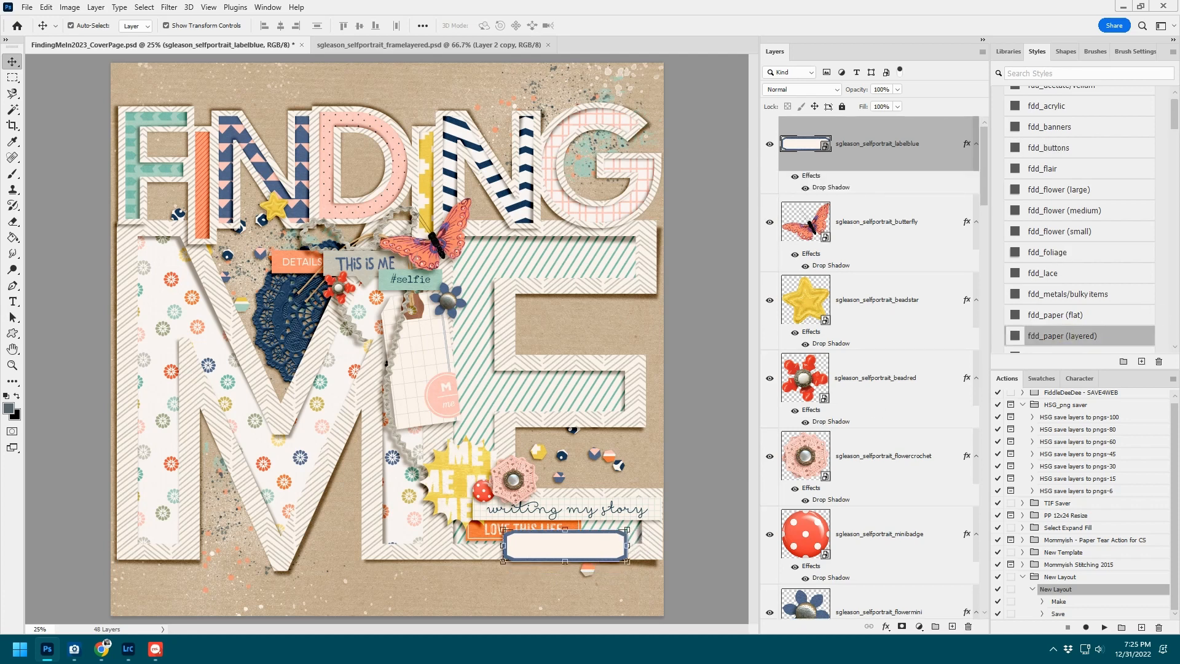
pyautogui.moveTo(601, 547); pyautogui.dragTo(601, 554)
# Step: Move the E's confetti cluster up behind the G, and place a duplicate behind the M's lower half
pyautogui.moveTo(610, 456); pyautogui.dragTo(603, 149)
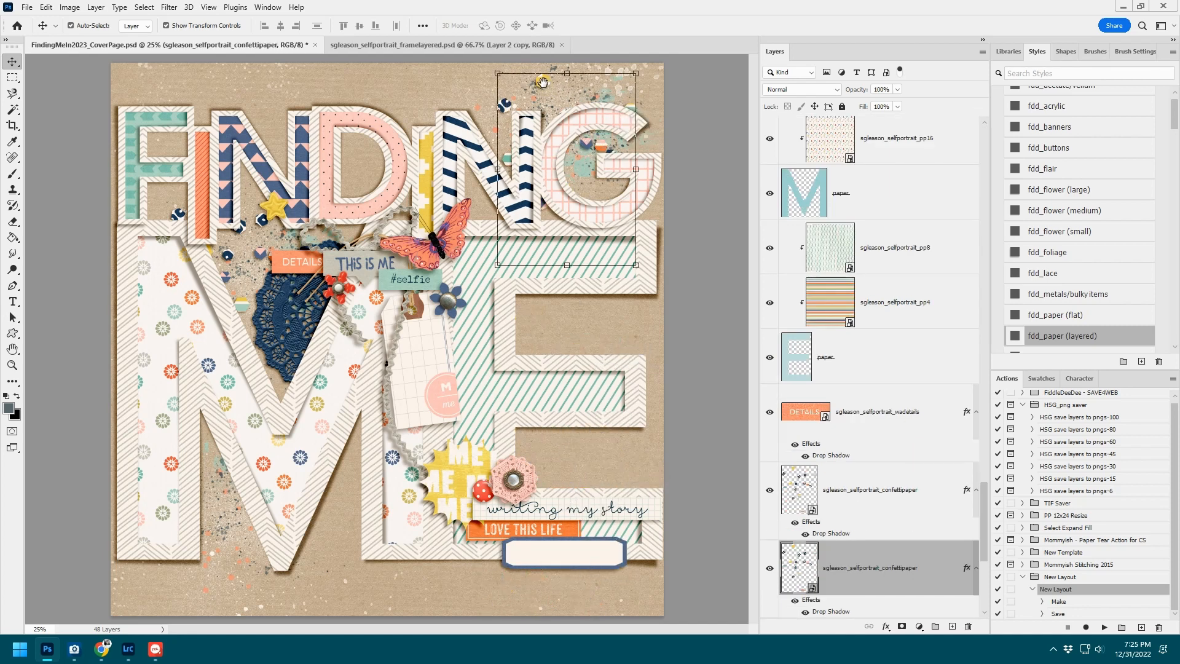
pyautogui.moveTo(543, 84); pyautogui.dragTo(171, 477)
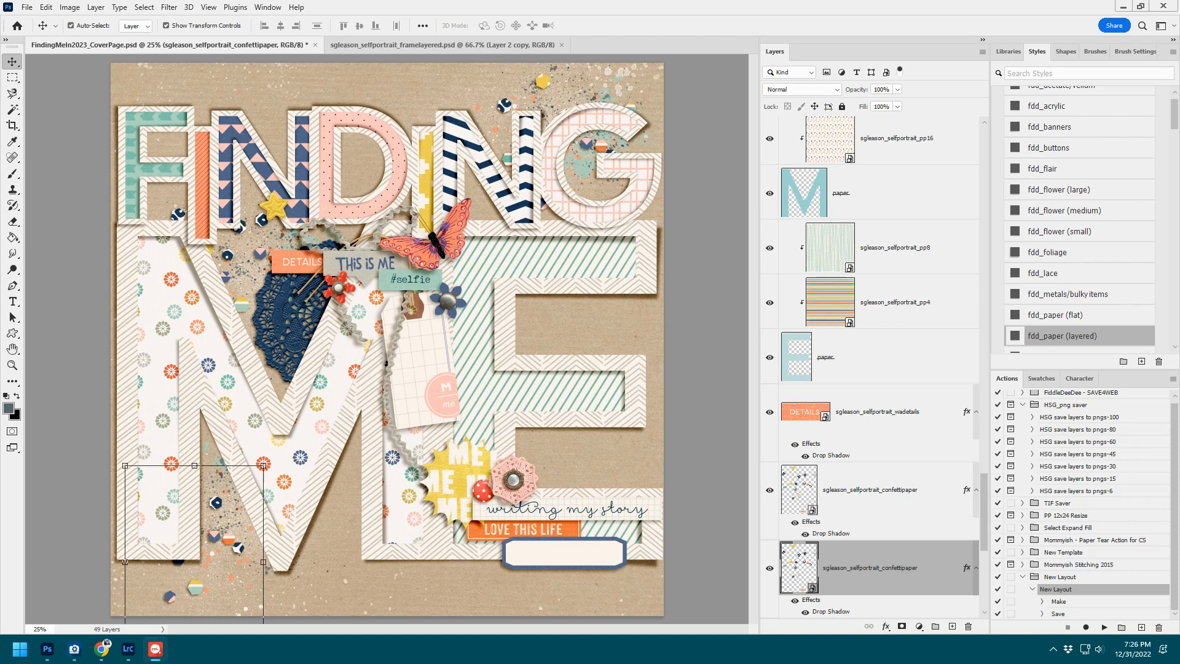
# Step: In the sgleason_selfportrait_framelayered document, clip the portrait photo to the clip any paper layer and scale it down to fit the frame opening
pyautogui.click(443, 45)
pyautogui.click(441, 299)
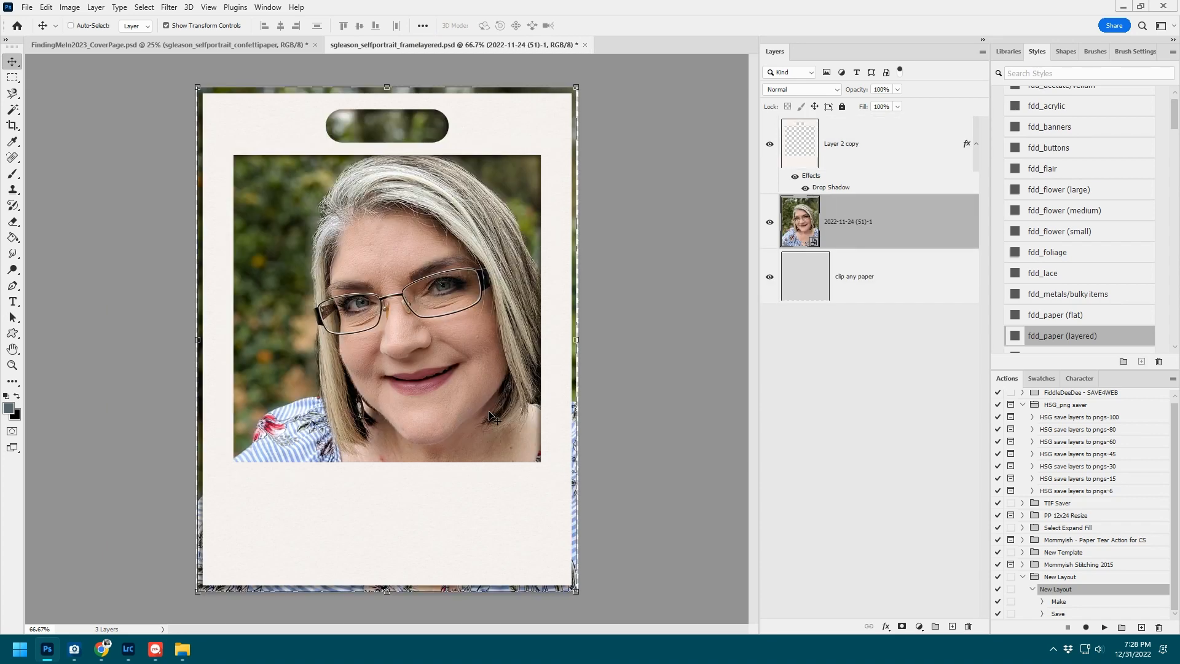
pyautogui.hotkey('ctrl', 'alt', 'g')
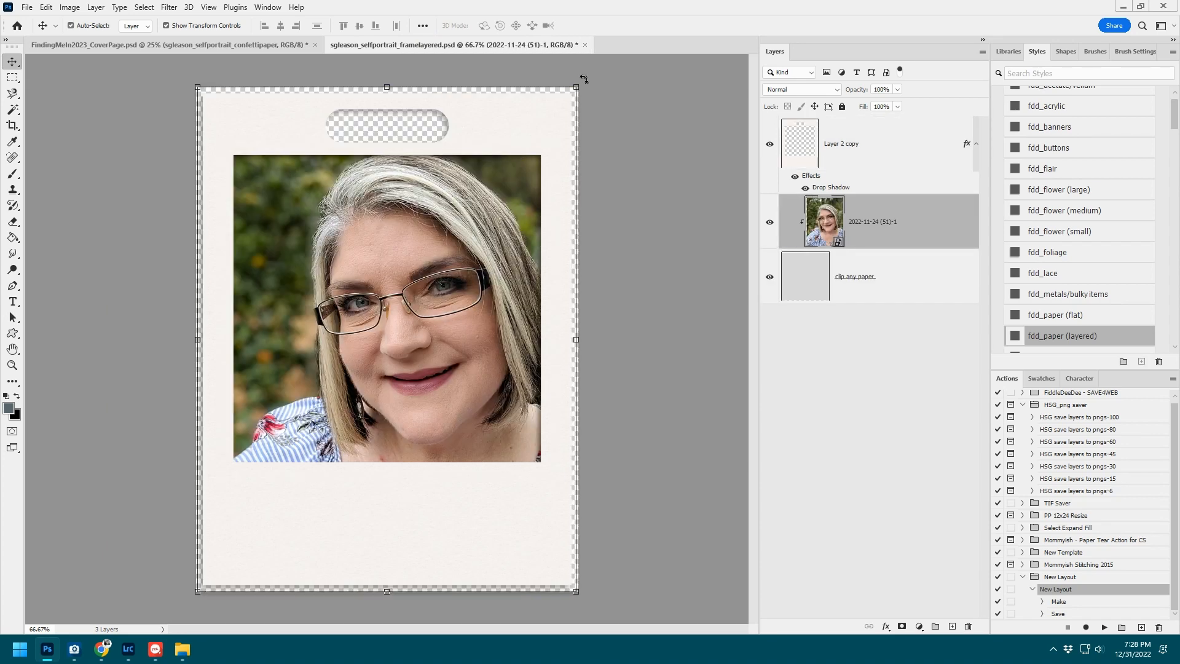
pyautogui.moveTo(579, 86); pyautogui.dragTo(520, 161)
pyautogui.moveTo(500, 207); pyautogui.dragTo(533, 143)
pyautogui.moveTo(553, 97); pyautogui.dragTo(546, 108)
pyautogui.moveTo(522, 167); pyautogui.dragTo(522, 163)
pyautogui.click(609, 25)
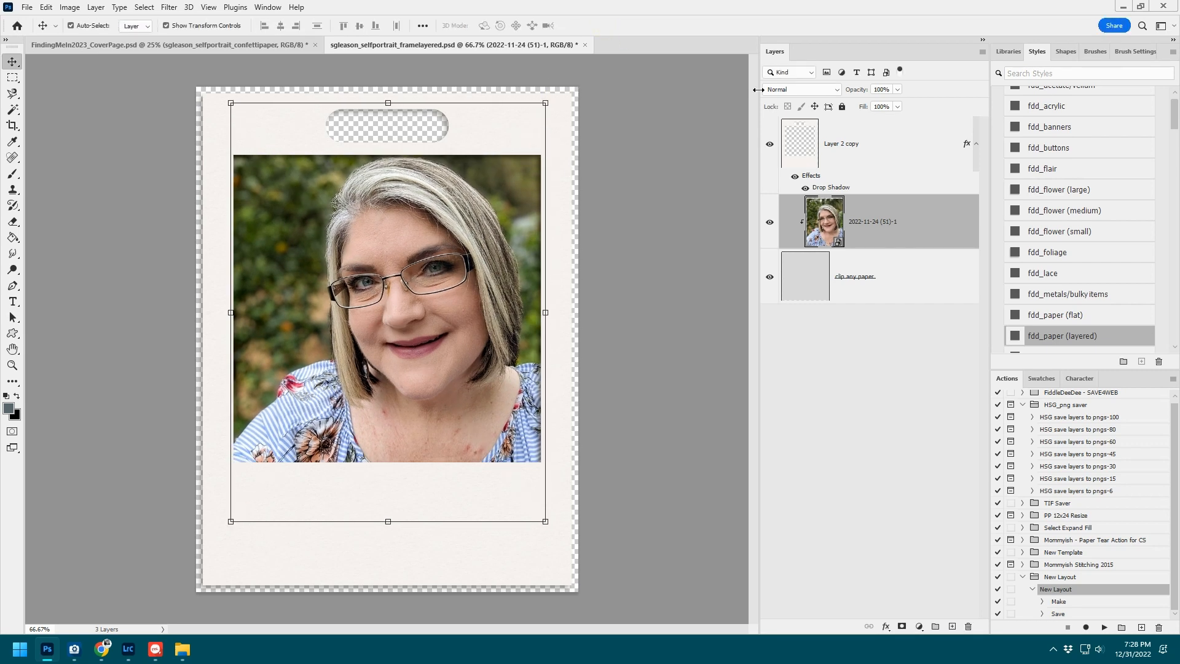
# Step: Merge the portrait with its clip any paper layer and bring it with the Layer 2 copy frame into the cover page
pyautogui.click(872, 140)
pyautogui.click(896, 232)
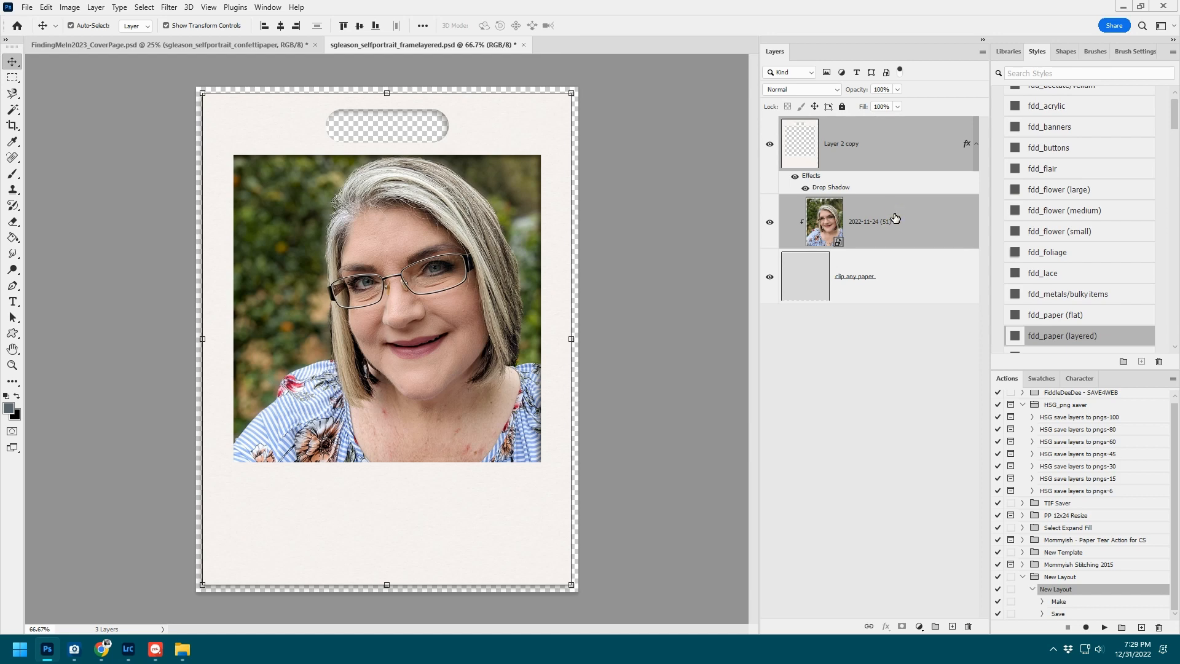
pyautogui.hotkey('ctrl', 'e')
pyautogui.click(896, 150)
pyautogui.moveTo(896, 150); pyautogui.dragTo(409, 306)
pyautogui.moveTo(872, 571); pyautogui.dragTo(894, 222)
pyautogui.scroll(4, 870, 383)
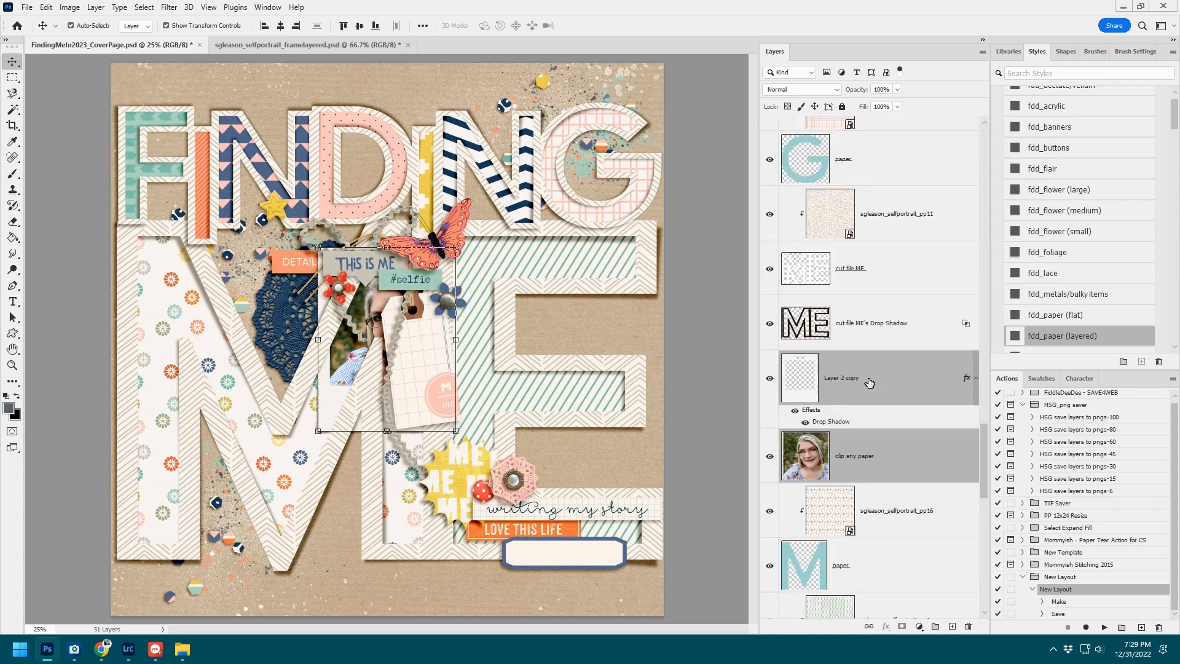
# Step: Stack the framed photo above the ME cut file, scale it to 77.01%, rotate it 5.87°, and position it over the M's right leg
pyautogui.moveTo(423, 340); pyautogui.dragTo(354, 470)
pyautogui.moveTo(869, 377); pyautogui.dragTo(869, 188)
pyautogui.moveTo(359, 391); pyautogui.dragTo(406, 416)
pyautogui.moveTo(356, 443); pyautogui.dragTo(386, 421)
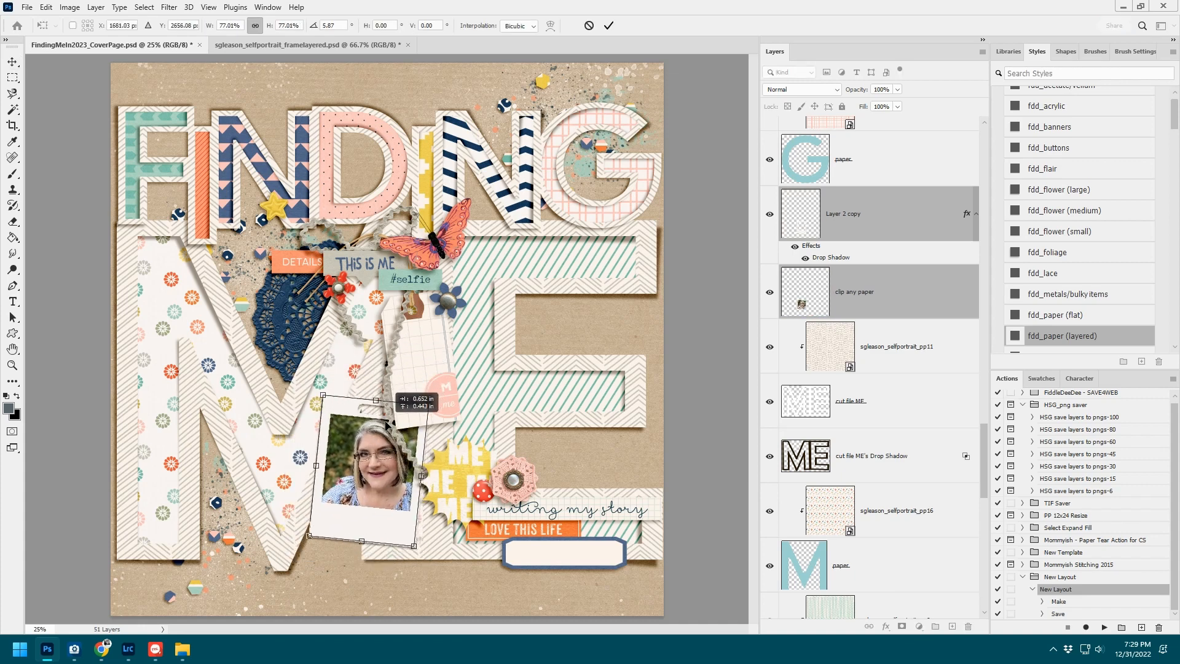
pyautogui.click(606, 23)
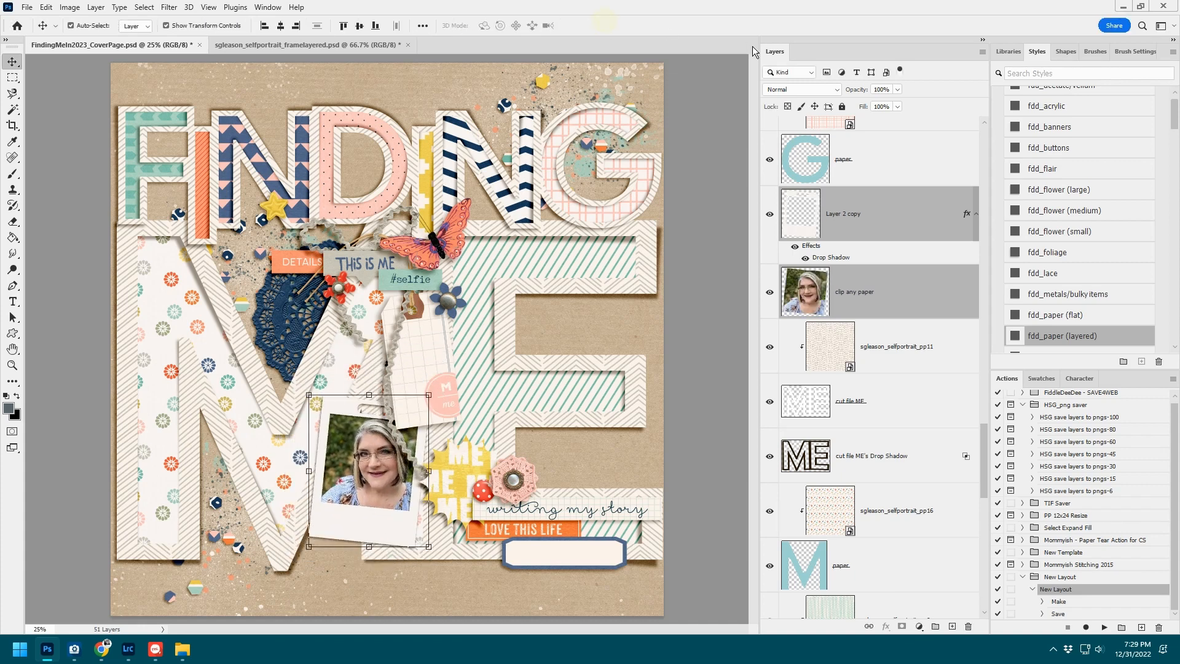
pyautogui.click(946, 209)
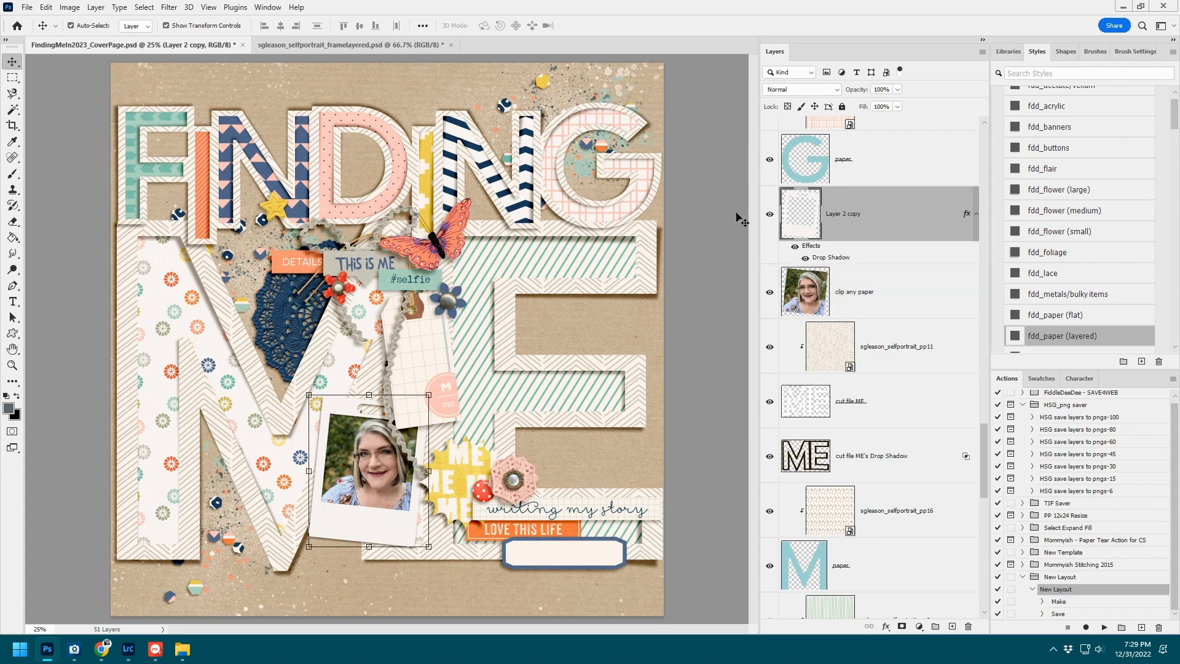
# Step: Separate the sgleason_selfportrait_tag drop shadow onto its own layer and warp its corners outward
pyautogui.click(412, 372)
pyautogui.rightClick(966, 147)
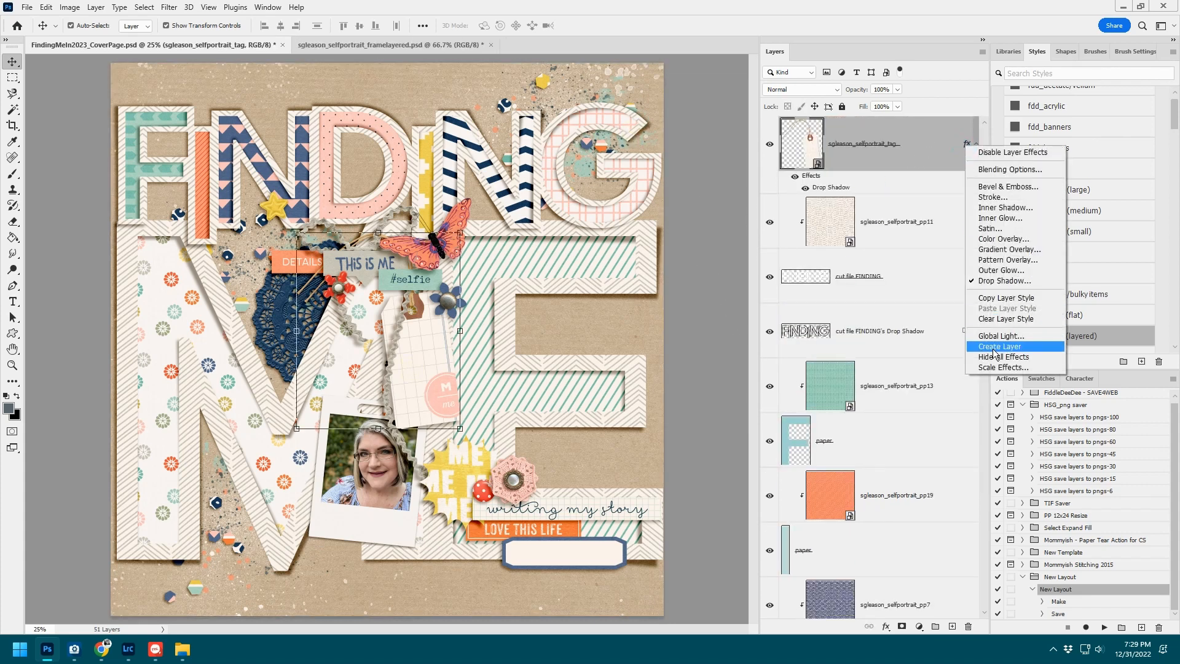
pyautogui.click(1009, 344)
pyautogui.hotkey('ctrl', 't')
pyautogui.moveTo(463, 231); pyautogui.dragTo(484, 230)
pyautogui.moveTo(463, 436); pyautogui.dragTo(467, 442)
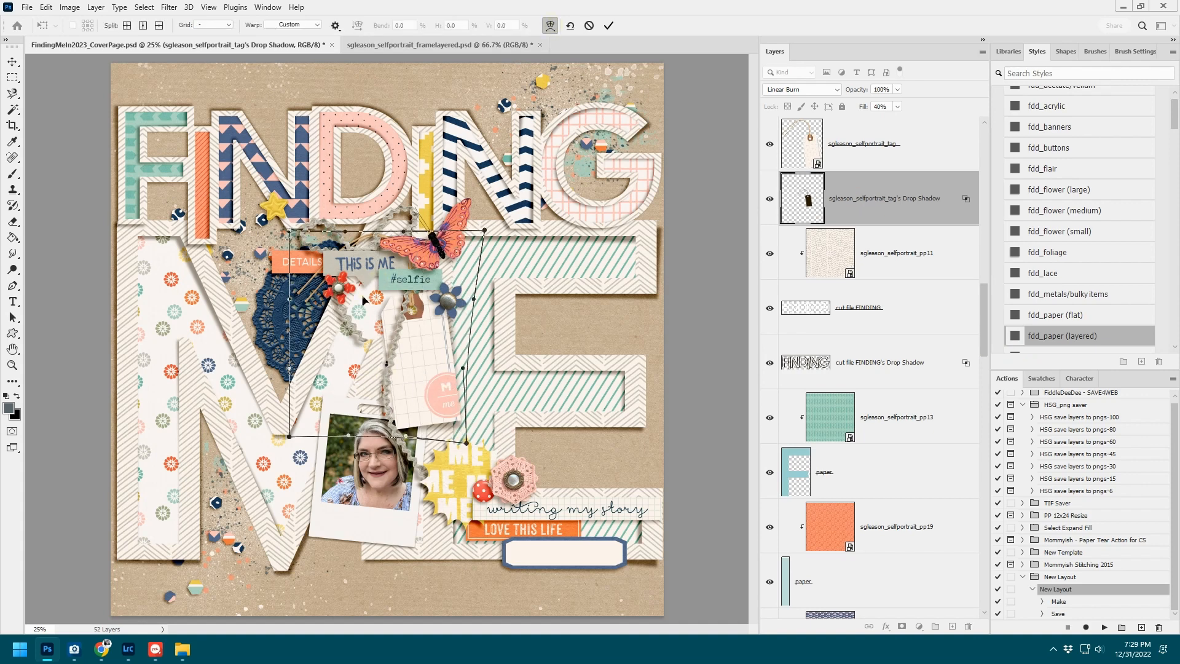
pyautogui.click(610, 29)
# Step: Separate the butterfly's drop shadow onto its own layer and warp it so the wings look lifted
pyautogui.click(466, 209)
pyautogui.moveTo(968, 143); pyautogui.dragTo(1007, 331)
pyautogui.click(866, 198)
pyautogui.hotkey('ctrl', 't')
pyautogui.click(550, 26)
pyautogui.moveTo(466, 206); pyautogui.dragTo(470, 211)
pyautogui.moveTo(467, 231); pyautogui.dragTo(450, 266)
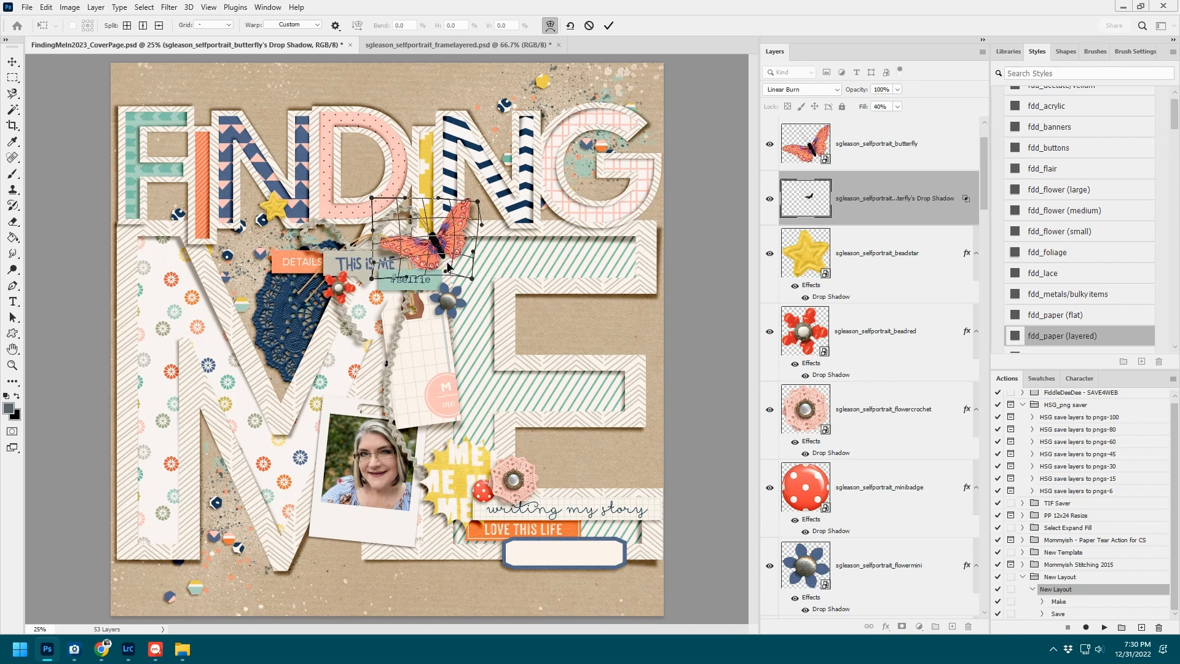
pyautogui.click(609, 26)
# Step: Separate the "writing my story" strip's drop shadow onto its own layer and smudge its edges at 100% strength
pyautogui.click(645, 516)
pyautogui.rightClick(969, 334)
pyautogui.click(1009, 533)
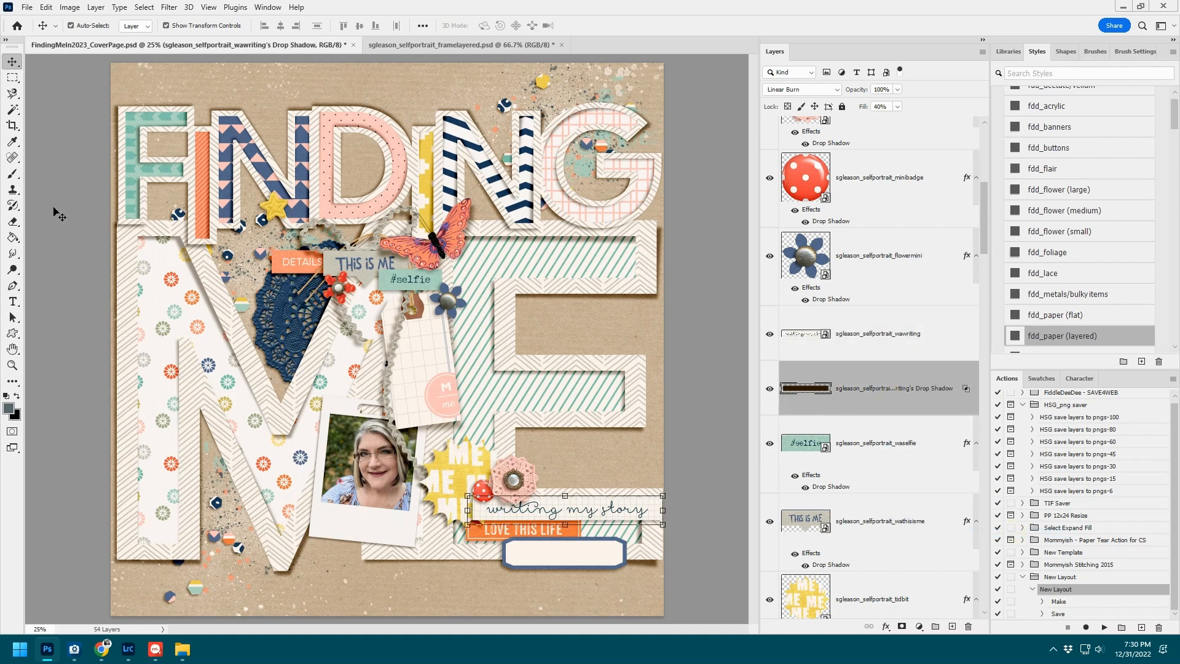
pyautogui.click(13, 253)
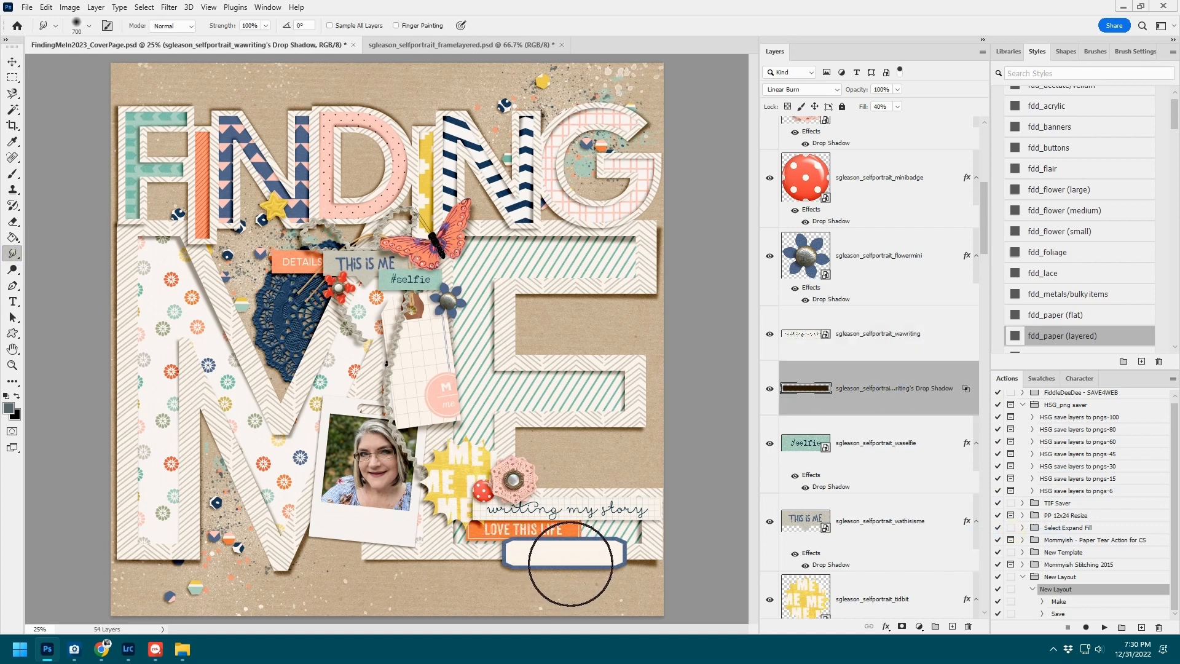
pyautogui.moveTo(685, 505); pyautogui.dragTo(667, 527)
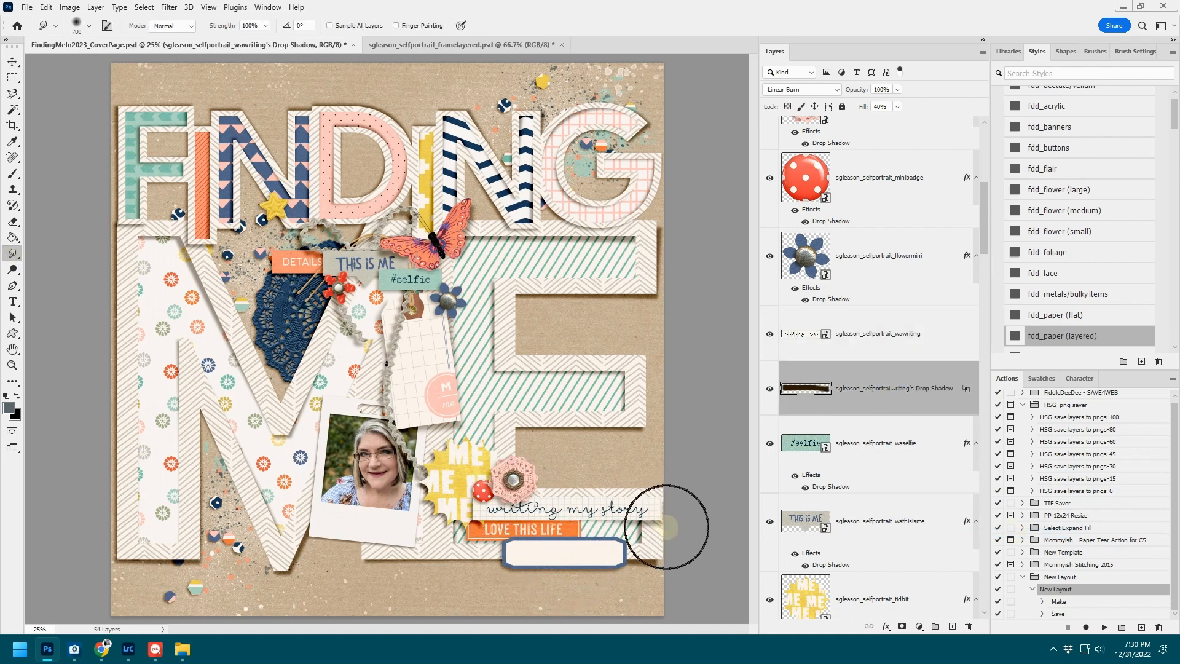
pyautogui.click(14, 61)
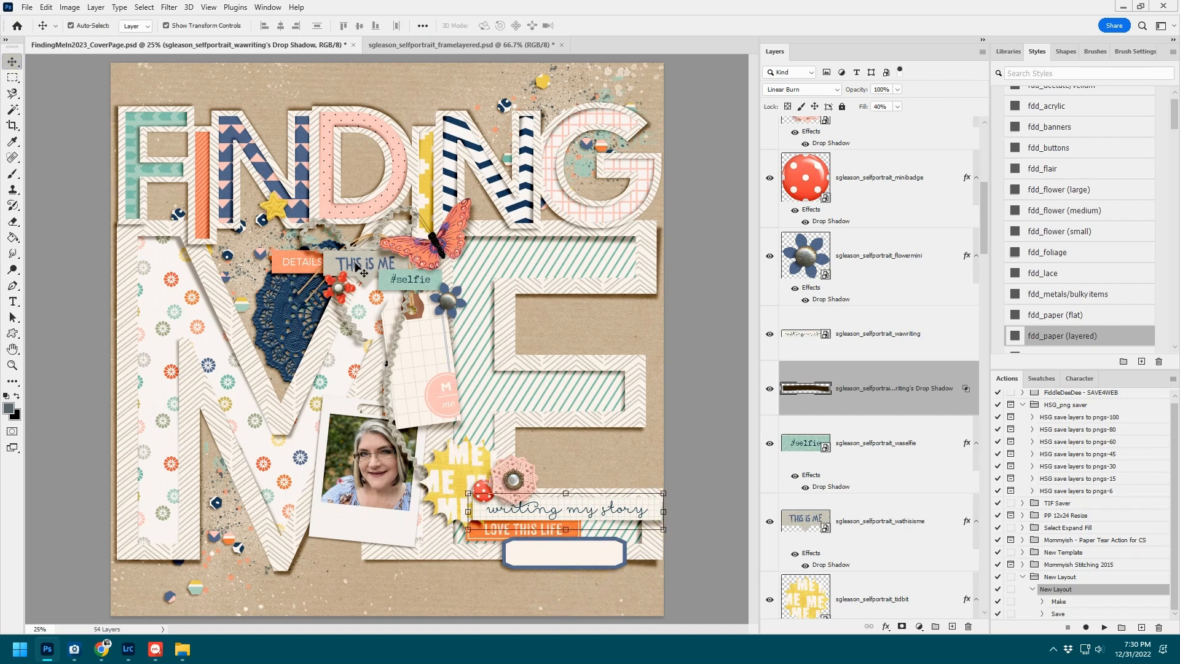
# Step: Separate the THIS IS ME strip's drop shadow onto its own layer and smudge its edges
pyautogui.click(364, 271)
pyautogui.rightClick(971, 367)
pyautogui.click(1008, 560)
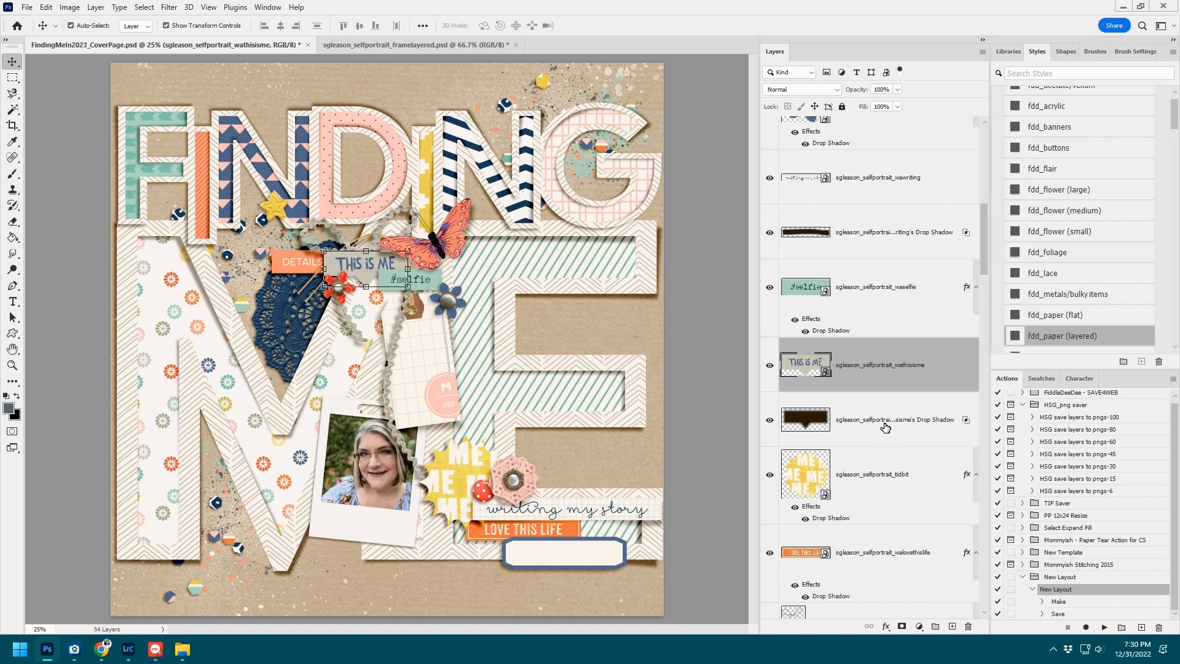
pyautogui.click(411, 251)
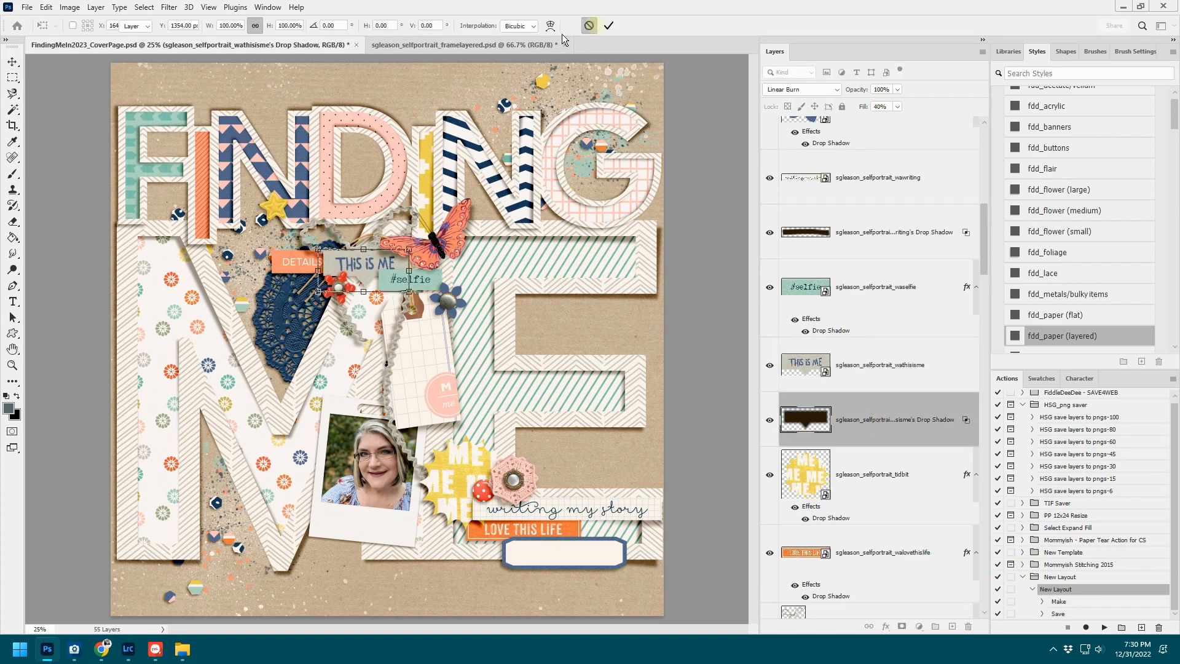
pyautogui.press('Return')
pyautogui.click(12, 253)
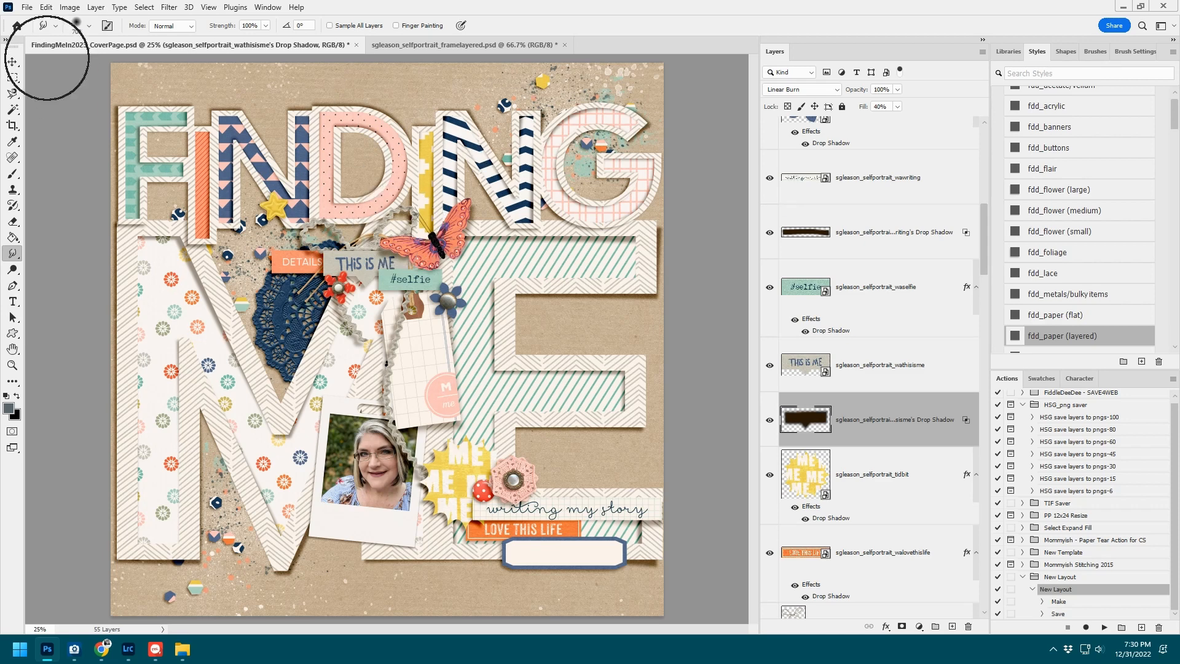
pyautogui.click(12, 61)
# Step: Separate the #selfie strip's drop shadow onto its own layer and smudge its edges
pyautogui.rightClick(967, 287)
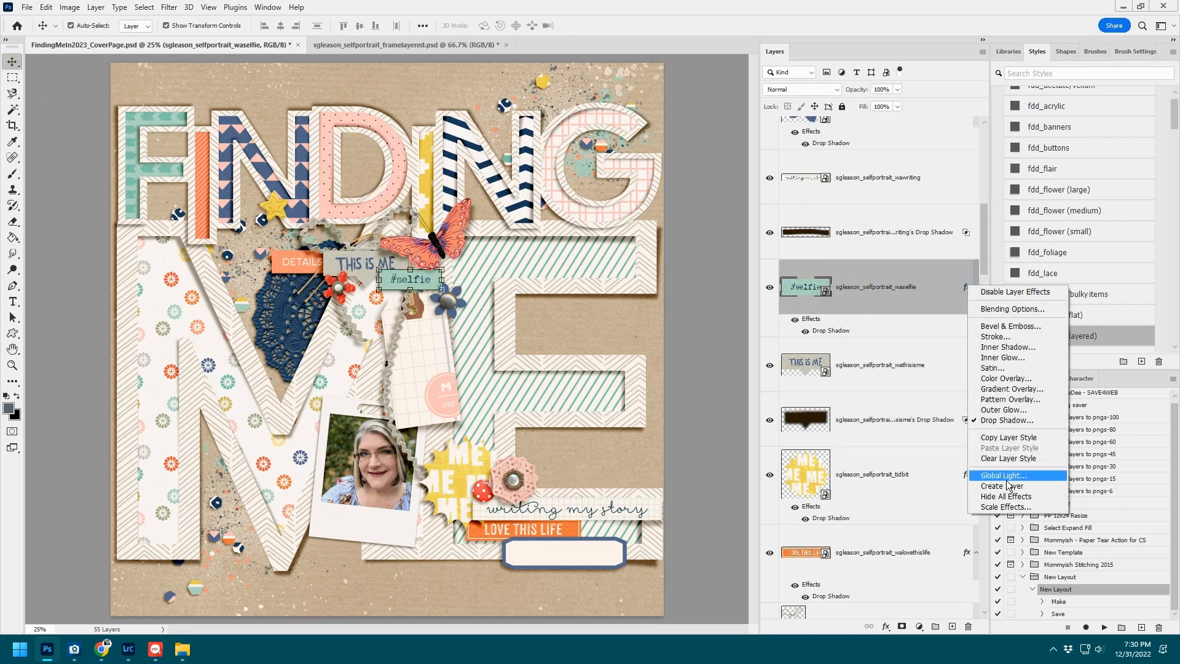
pyautogui.click(1003, 484)
pyautogui.click(444, 267)
pyautogui.click(550, 26)
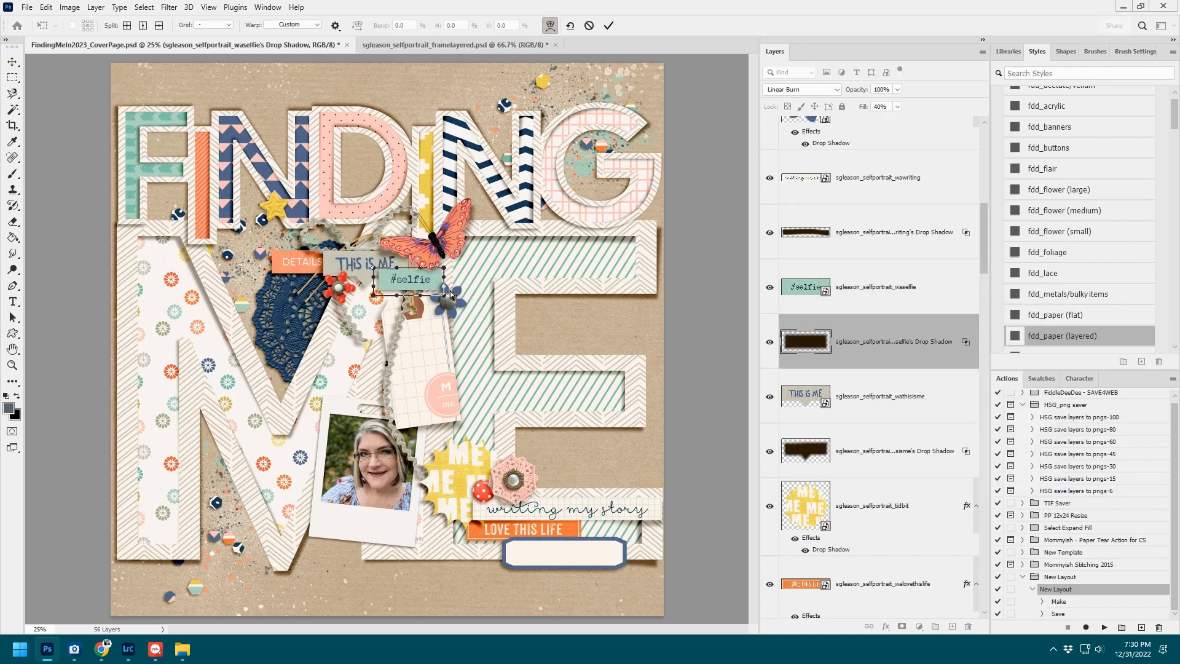
pyautogui.click(589, 26)
pyautogui.click(12, 253)
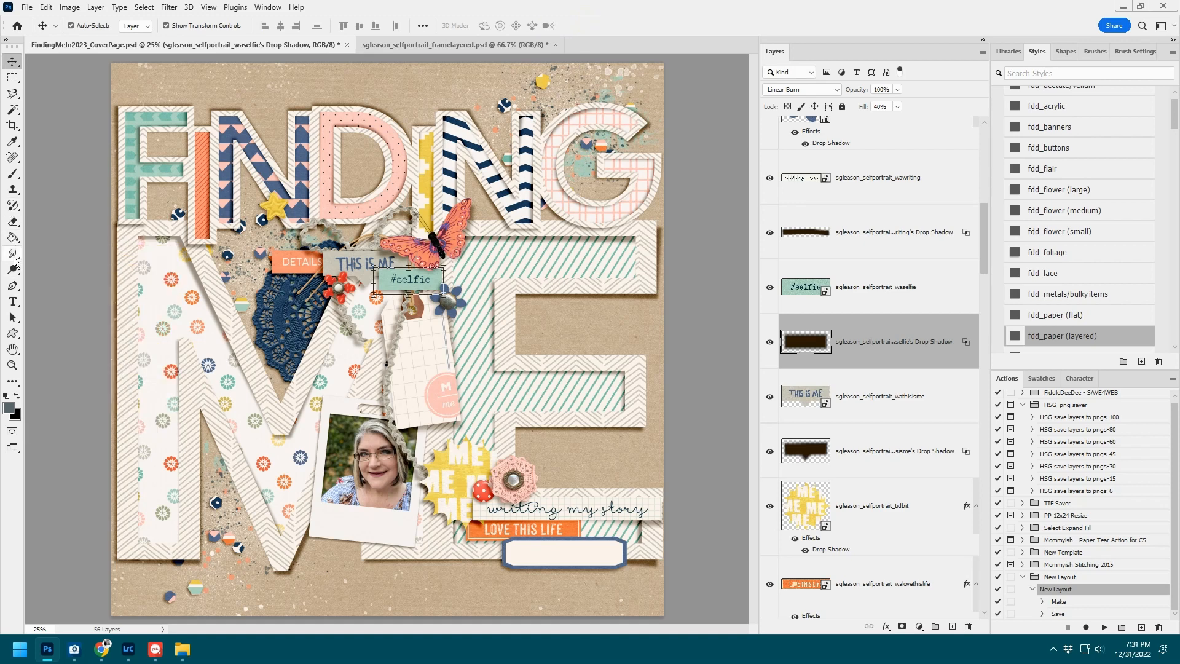
pyautogui.click(460, 254)
pyautogui.moveTo(417, 327); pyautogui.dragTo(395, 266)
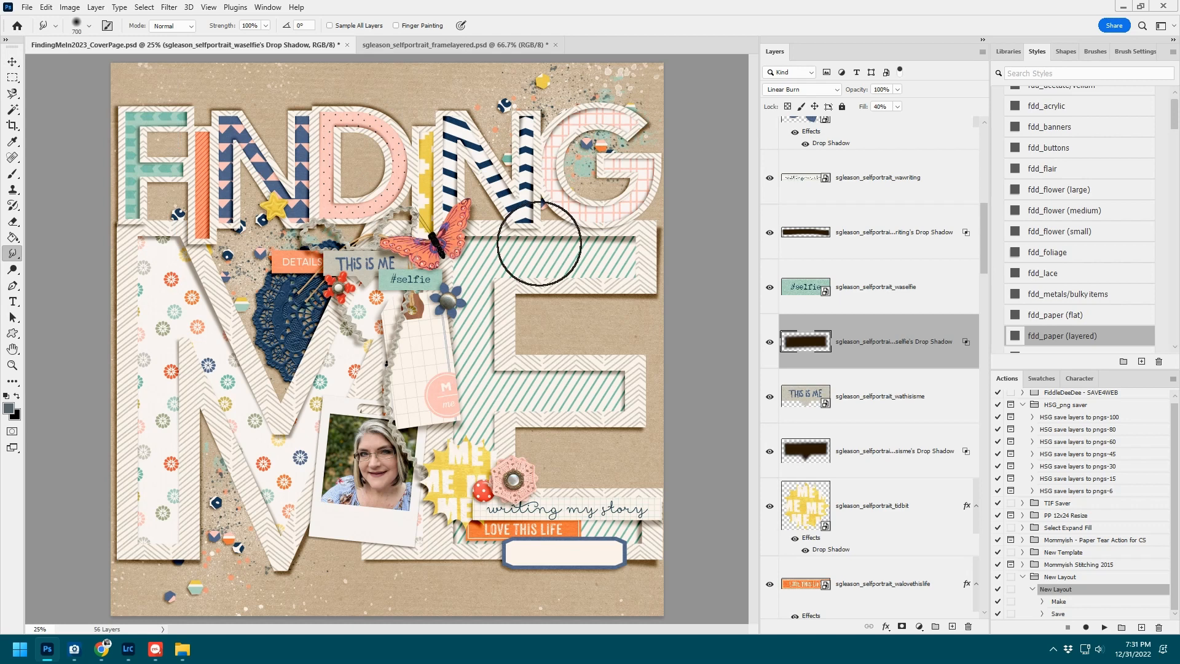
pyautogui.click(12, 61)
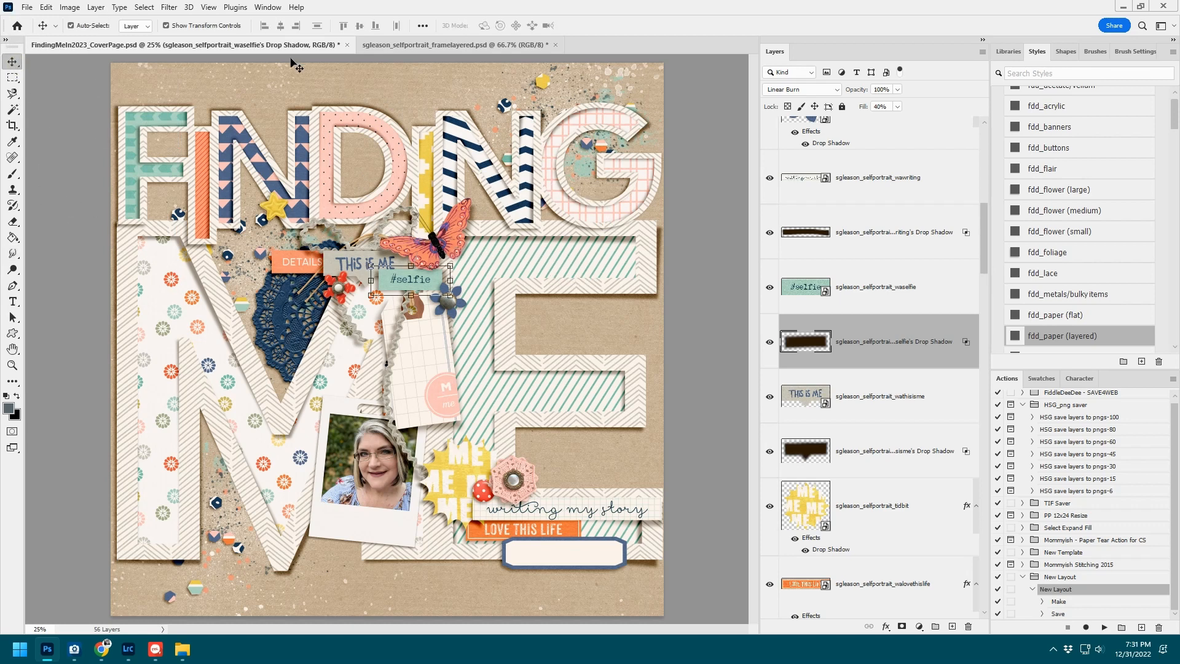
# Step: Separate the blue-bordered label's drop shadow onto its own layer and smudge its edges
pyautogui.click(596, 556)
pyautogui.rightClick(970, 145)
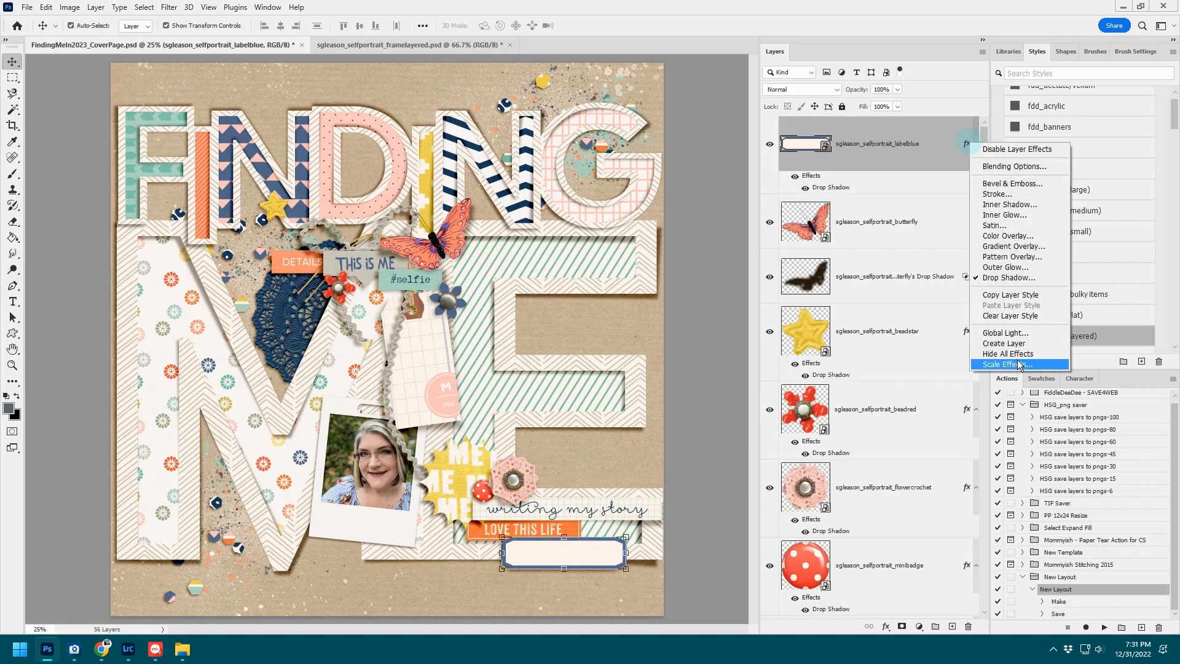
pyautogui.click(1004, 343)
pyautogui.click(13, 253)
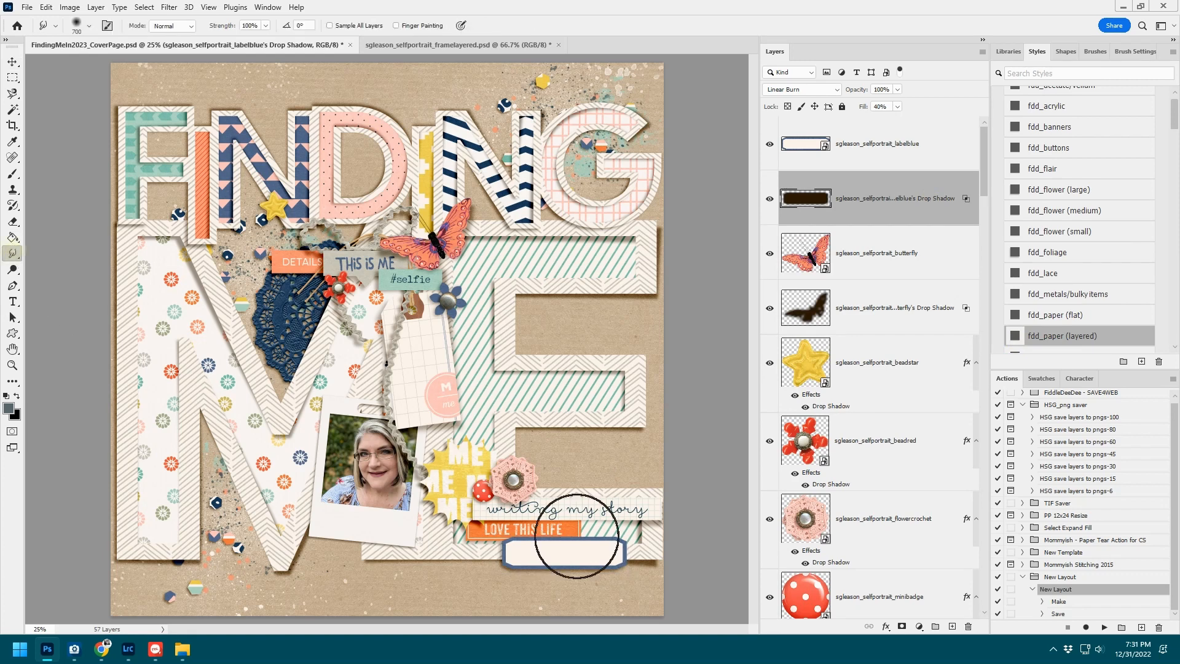
pyautogui.moveTo(610, 562); pyautogui.dragTo(616, 571)
pyautogui.moveTo(559, 615); pyautogui.dragTo(562, 613)
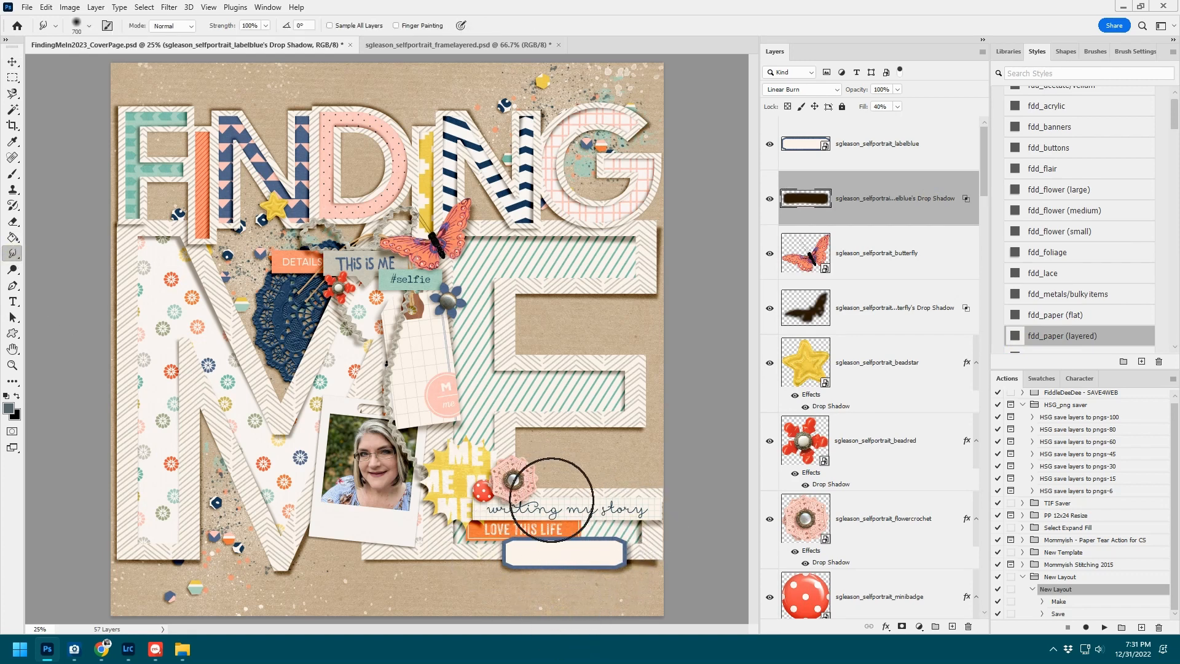
pyautogui.click(18, 62)
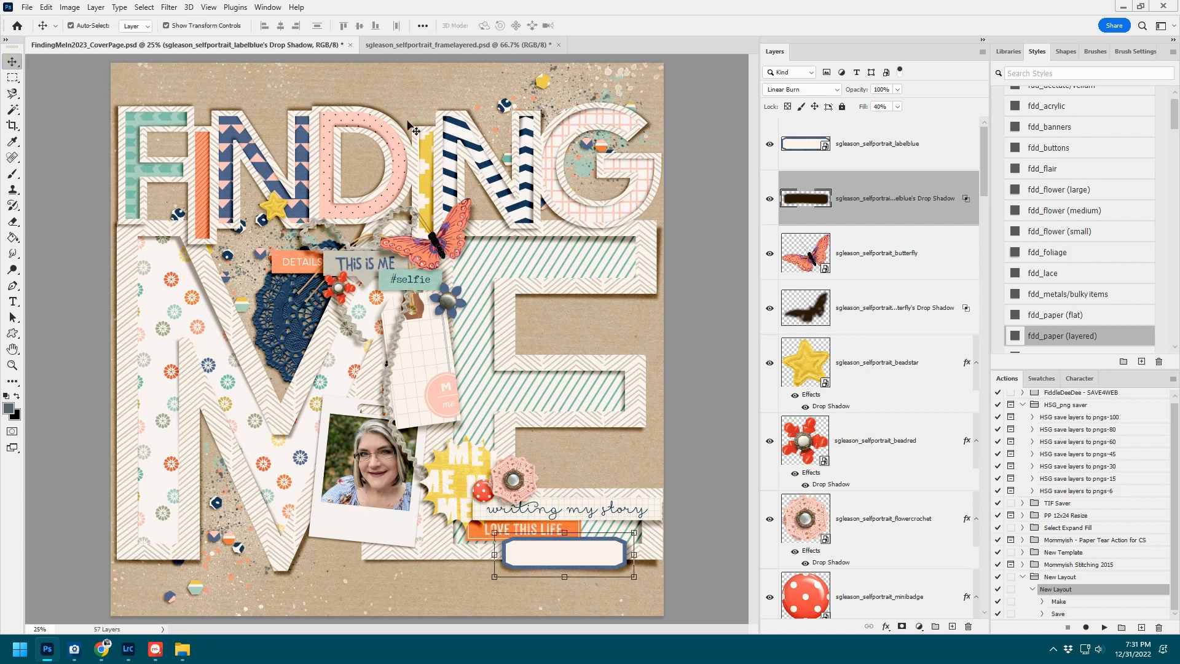
pyautogui.moveTo(282, 322); pyautogui.dragTo(434, 443)
pyautogui.moveTo(306, 317)
pyautogui.mouseDown()
pyautogui.moveTo(324, 317)
pyautogui.moveTo(312, 324)
pyautogui.mouseUp()
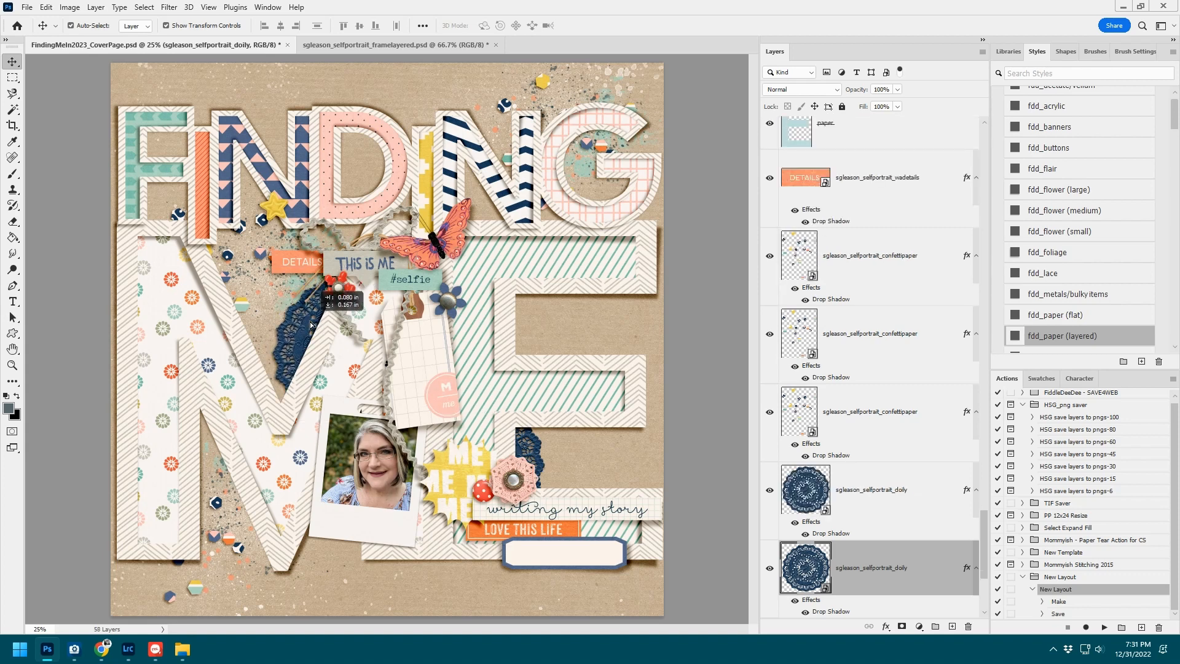
pyautogui.press('Delete')
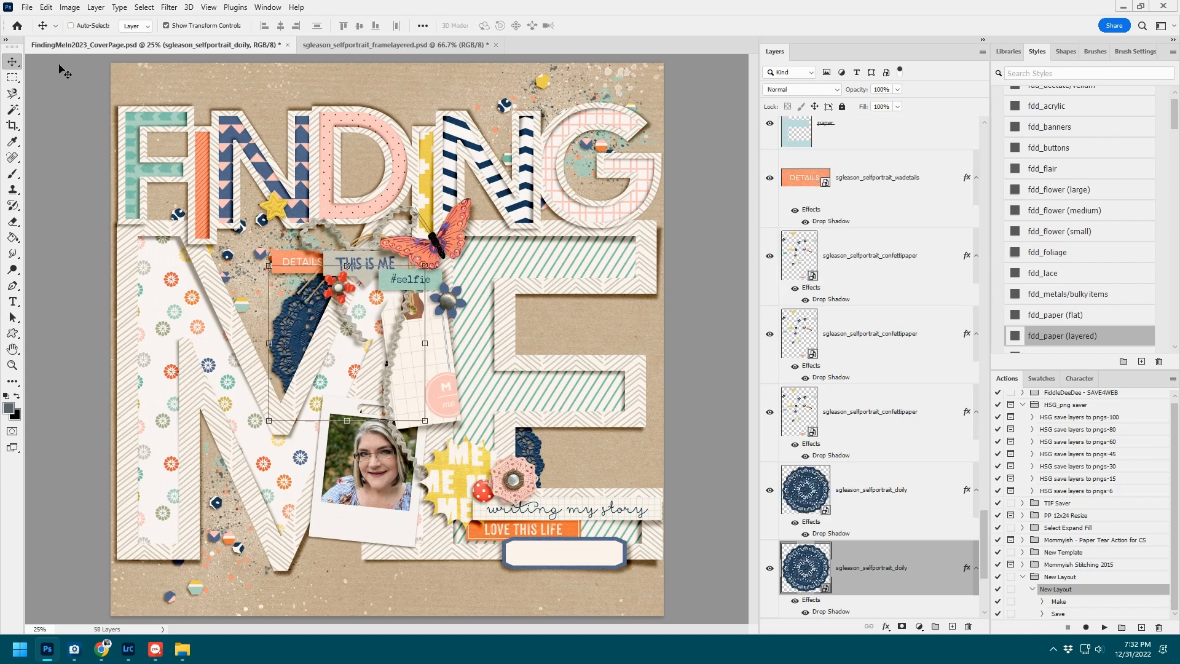
pyautogui.hotkey('ctrl', 'z')
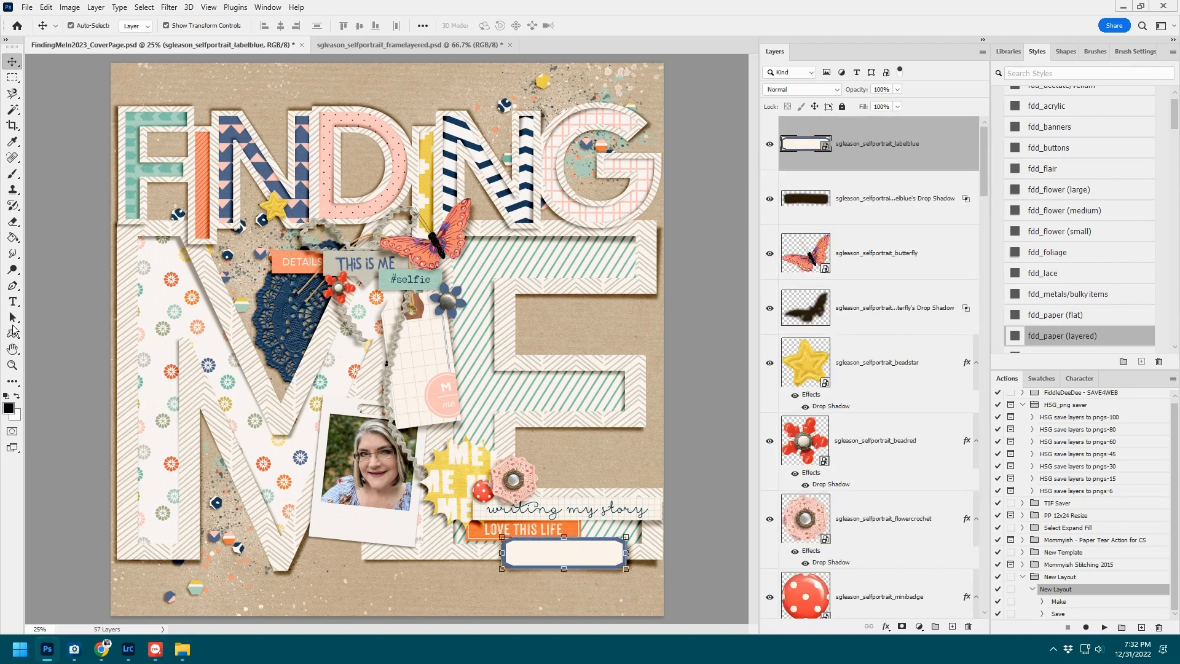
# Step: Add the black text "2023" in the Stamp font over the blue-bordered label
pyautogui.click(13, 301)
pyautogui.click(177, 27)
pyautogui.click(210, 41)
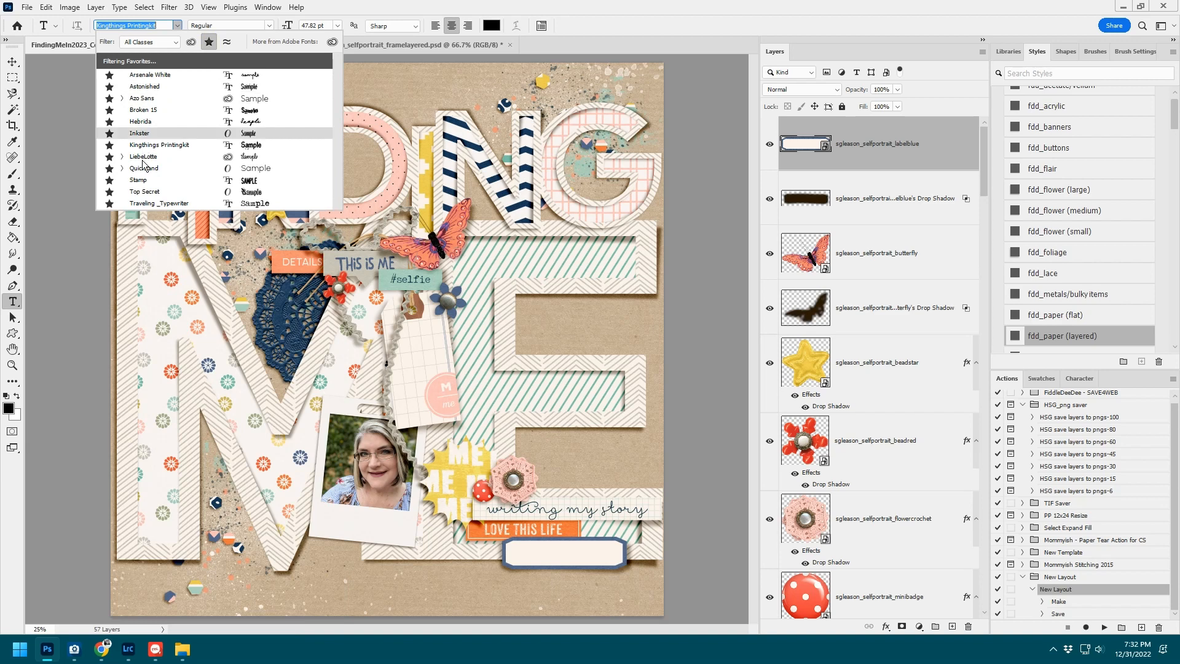
pyautogui.click(146, 179)
pyautogui.click(544, 551)
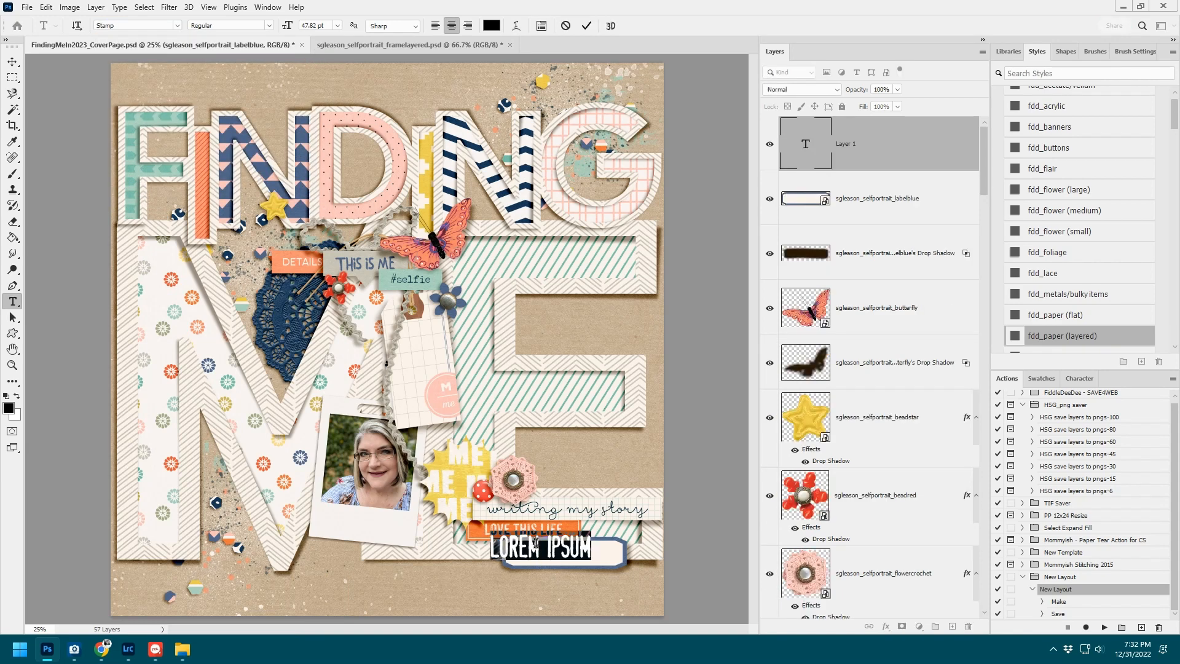
pyautogui.press('BackSpace')
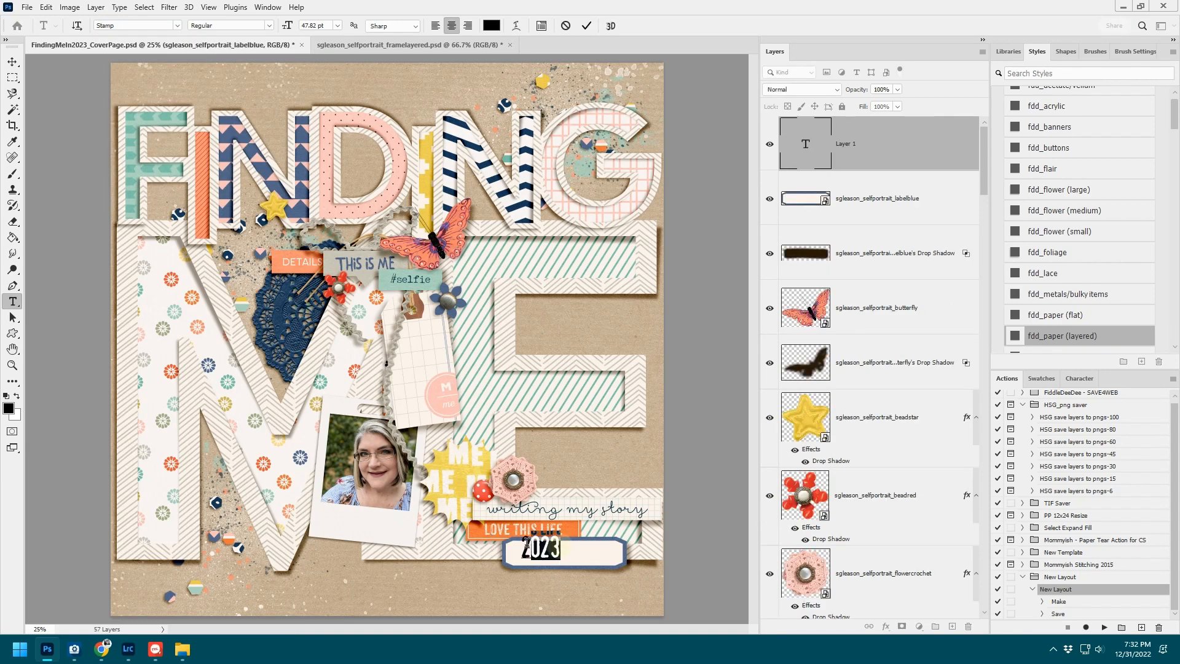
# Step: Set the tracking of the 2023 text to 200 and commit the text
pyautogui.click(1079, 378)
pyautogui.click(1114, 555)
pyautogui.click(1104, 553)
pyautogui.click(586, 25)
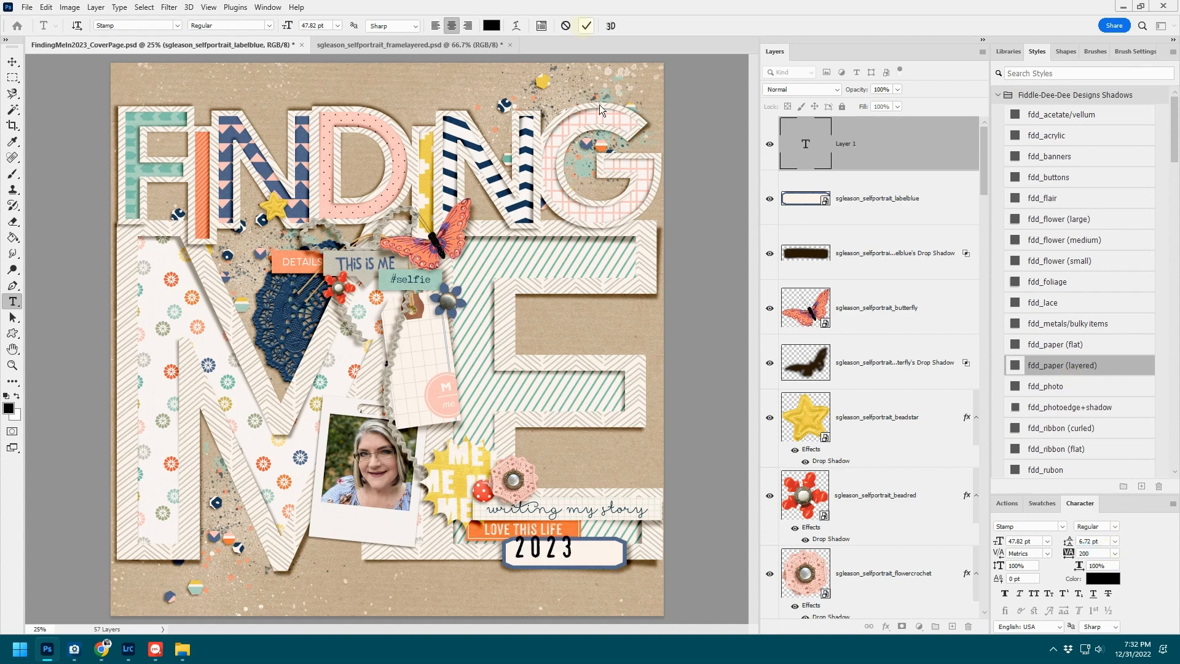
# Step: Center the 2023 text inside the blue-bordered label and deselect it
pyautogui.press('v')
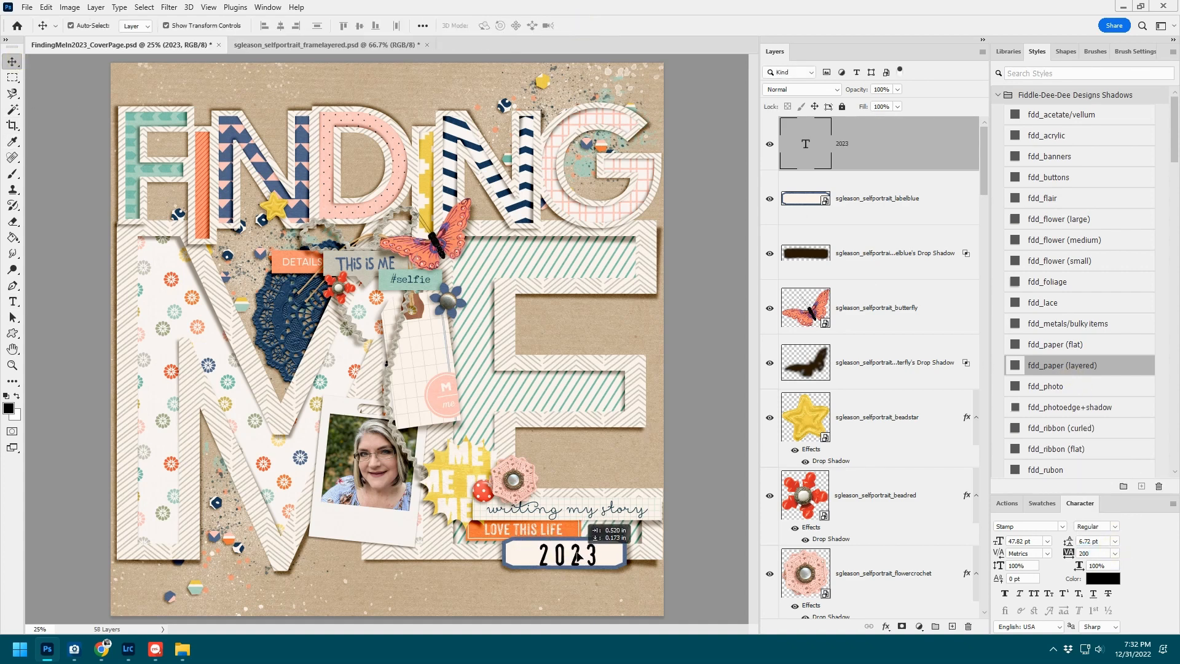
pyautogui.click(575, 555)
pyautogui.doubleClick(570, 555)
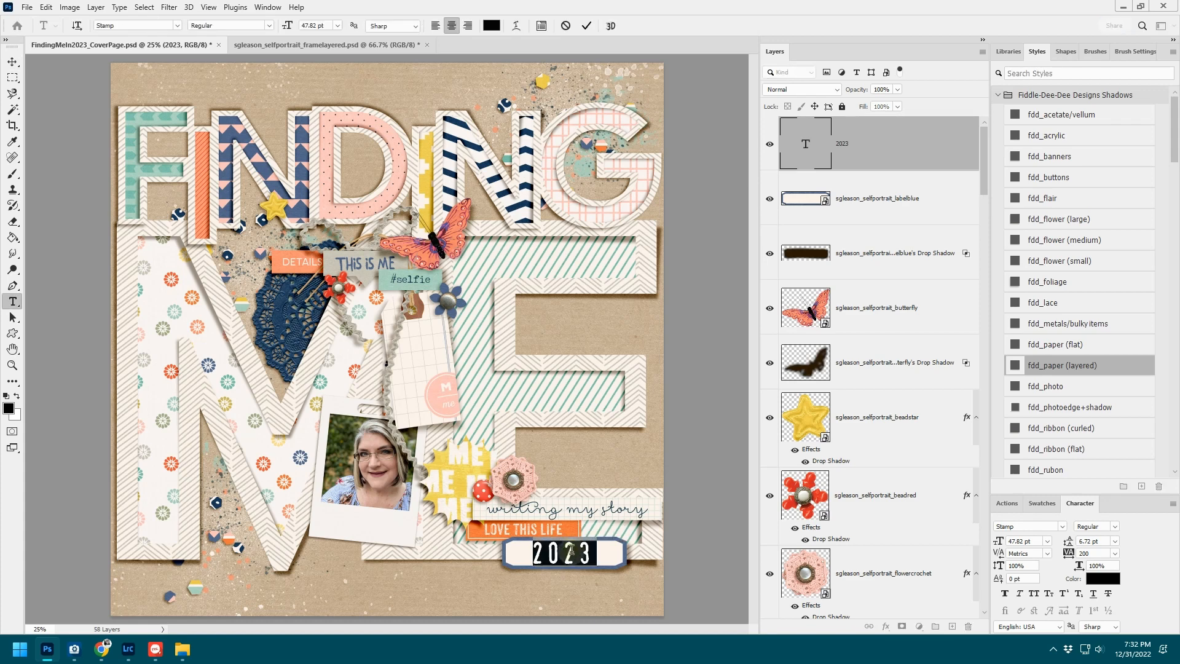
pyautogui.click(586, 25)
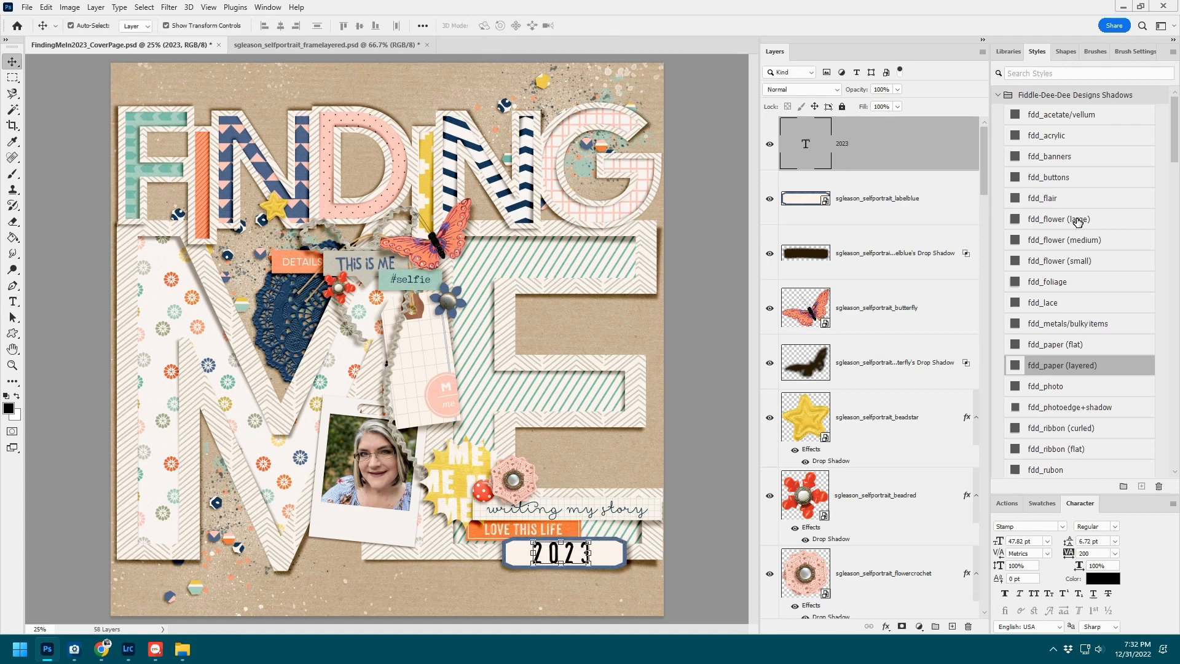
pyautogui.click(697, 336)
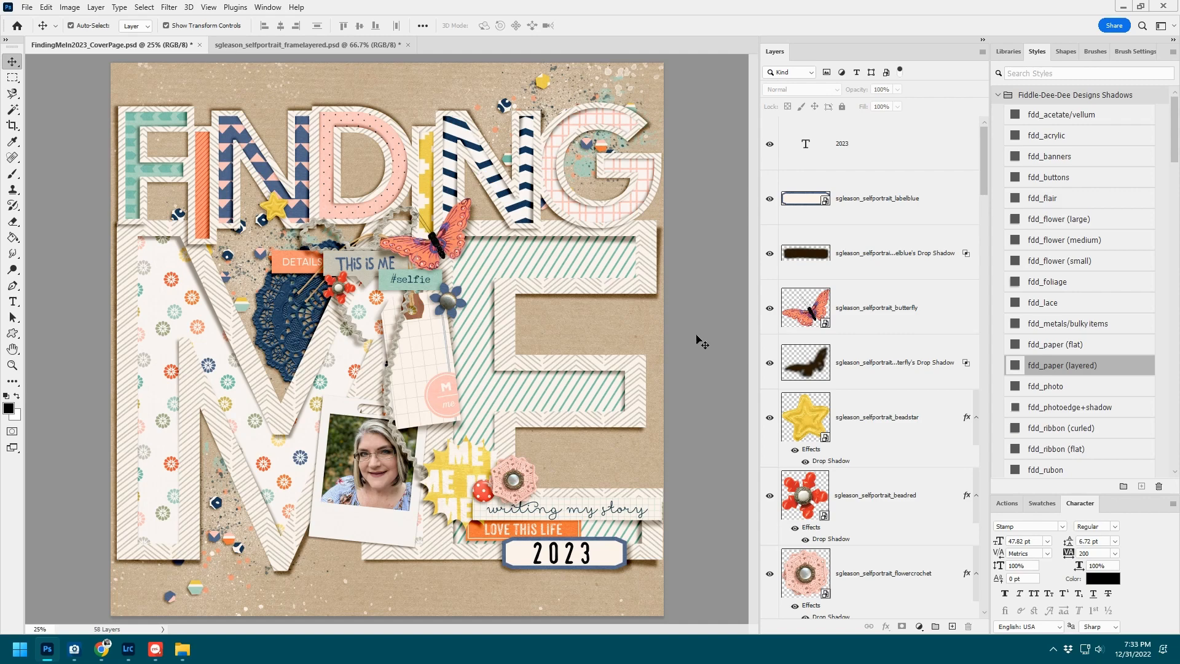
# Step: Separate the portrait frame's drop shadow onto its own layer
pyautogui.click(428, 389)
pyautogui.scroll(-3, 959, 427)
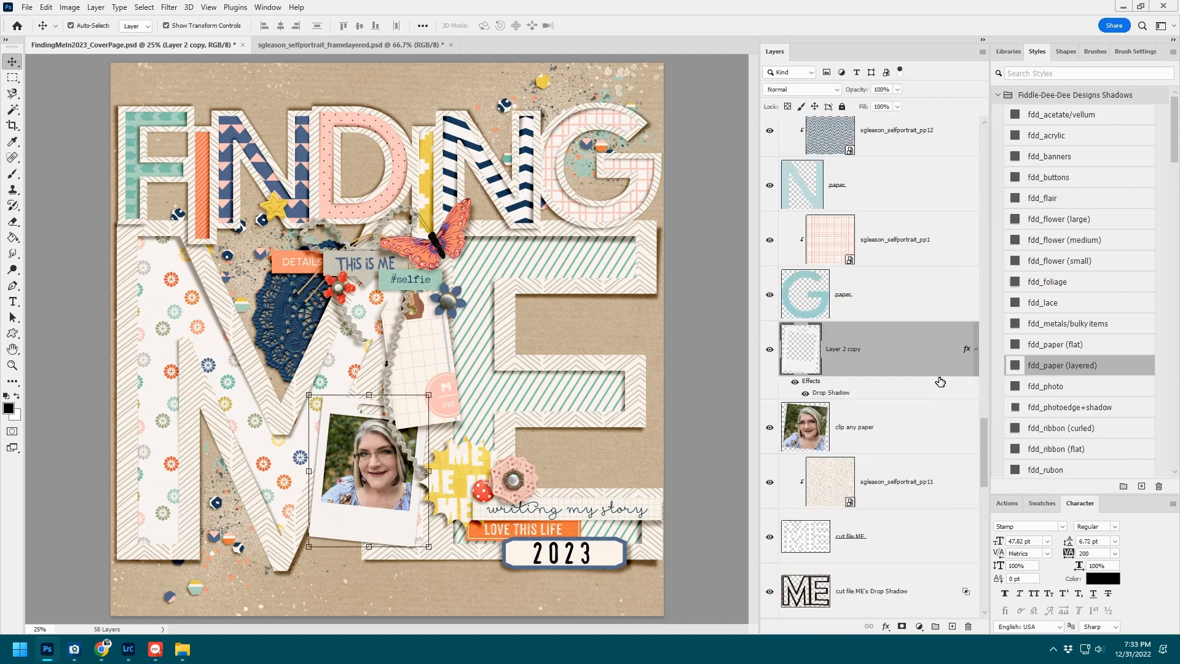
pyautogui.rightClick(967, 352)
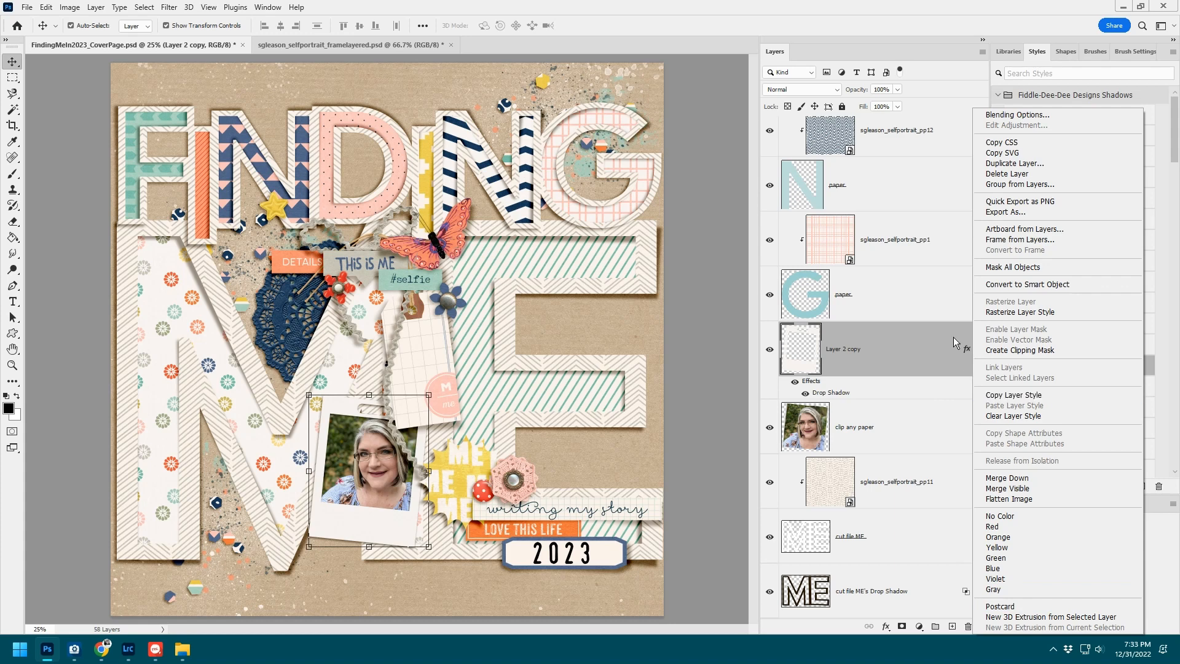
pyautogui.press('Escape')
pyautogui.rightClick(966, 350)
pyautogui.click(999, 545)
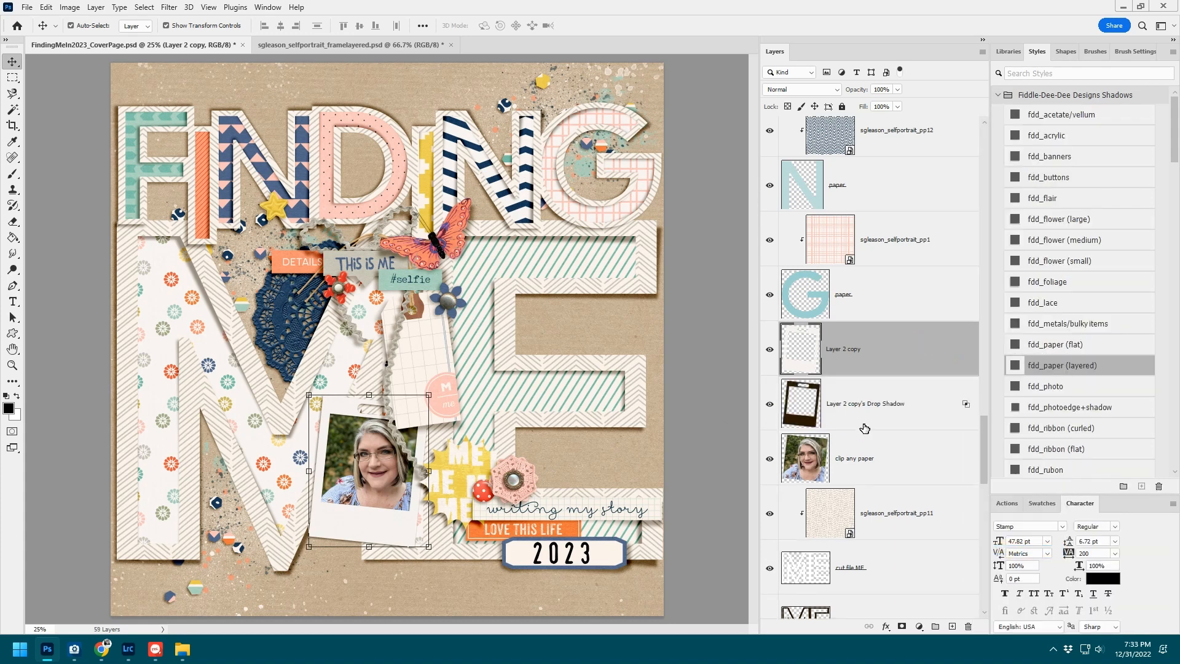
# Step: Warp the portrait frame's shadow layer, pulling its corners outward and nudging its lower middle slightly down so the frame looks lifted
pyautogui.click(433, 398)
pyautogui.click(550, 25)
pyautogui.moveTo(306, 395); pyautogui.dragTo(299, 399)
pyautogui.moveTo(308, 550); pyautogui.dragTo(312, 556)
pyautogui.moveTo(430, 550); pyautogui.dragTo(430, 559)
pyautogui.moveTo(437, 399)
pyautogui.mouseDown()
pyautogui.moveTo(455, 387)
pyautogui.moveTo(446, 399)
pyautogui.mouseUp()
pyautogui.moveTo(363, 512); pyautogui.dragTo(363, 514)
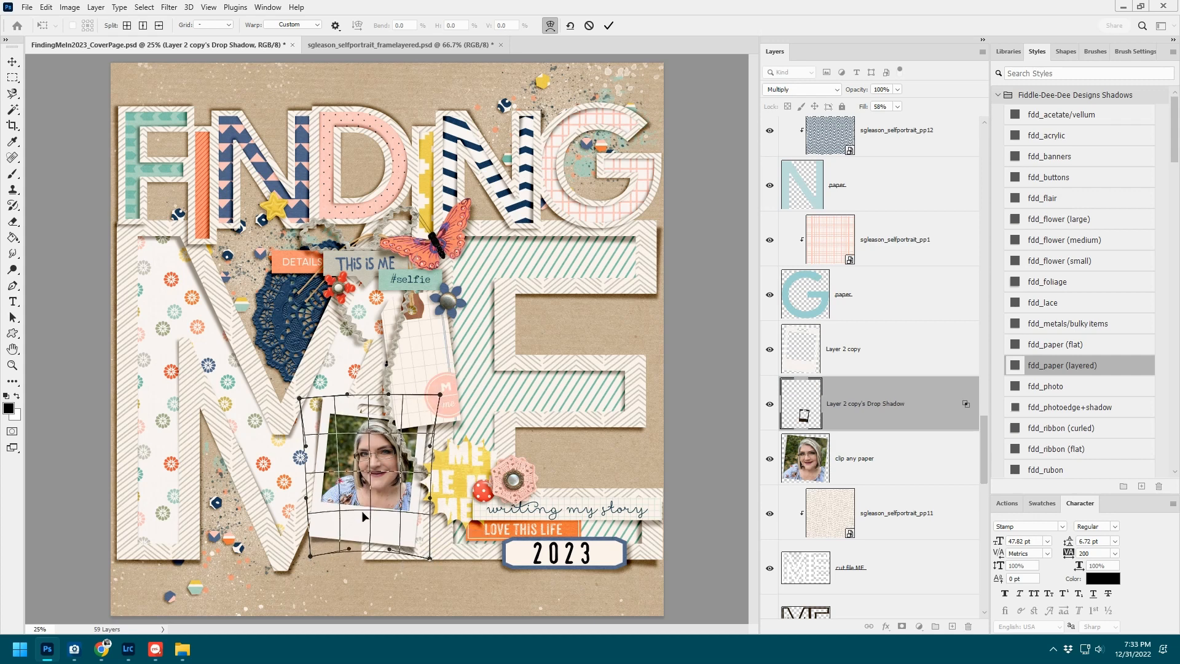
pyautogui.click(608, 26)
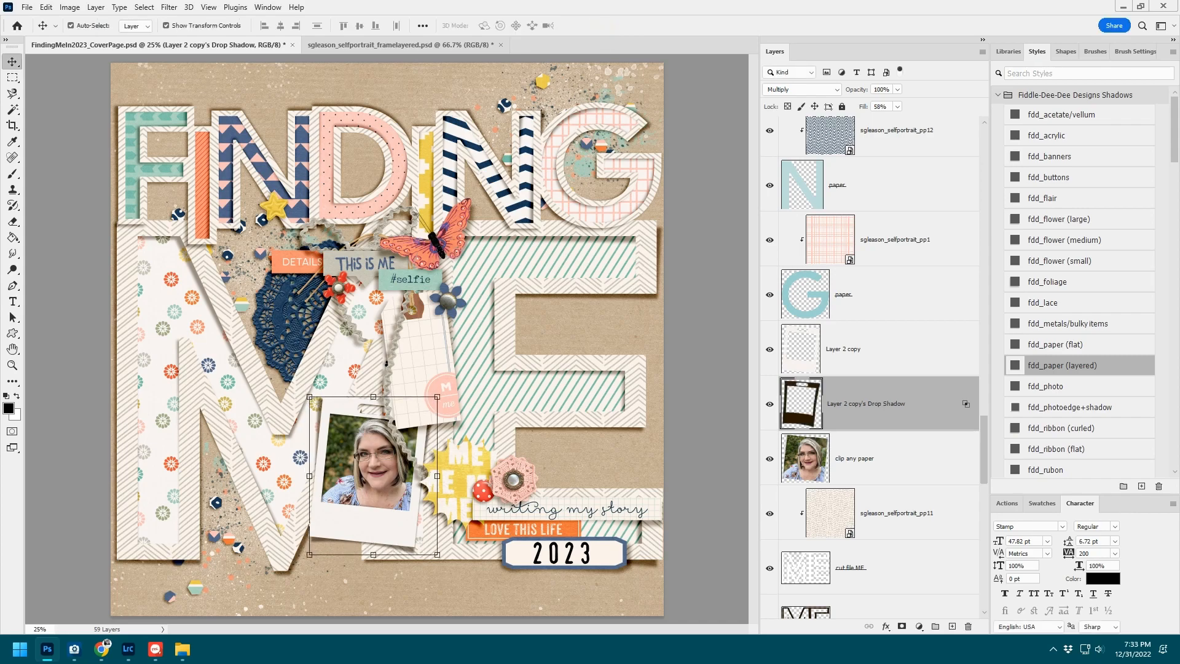